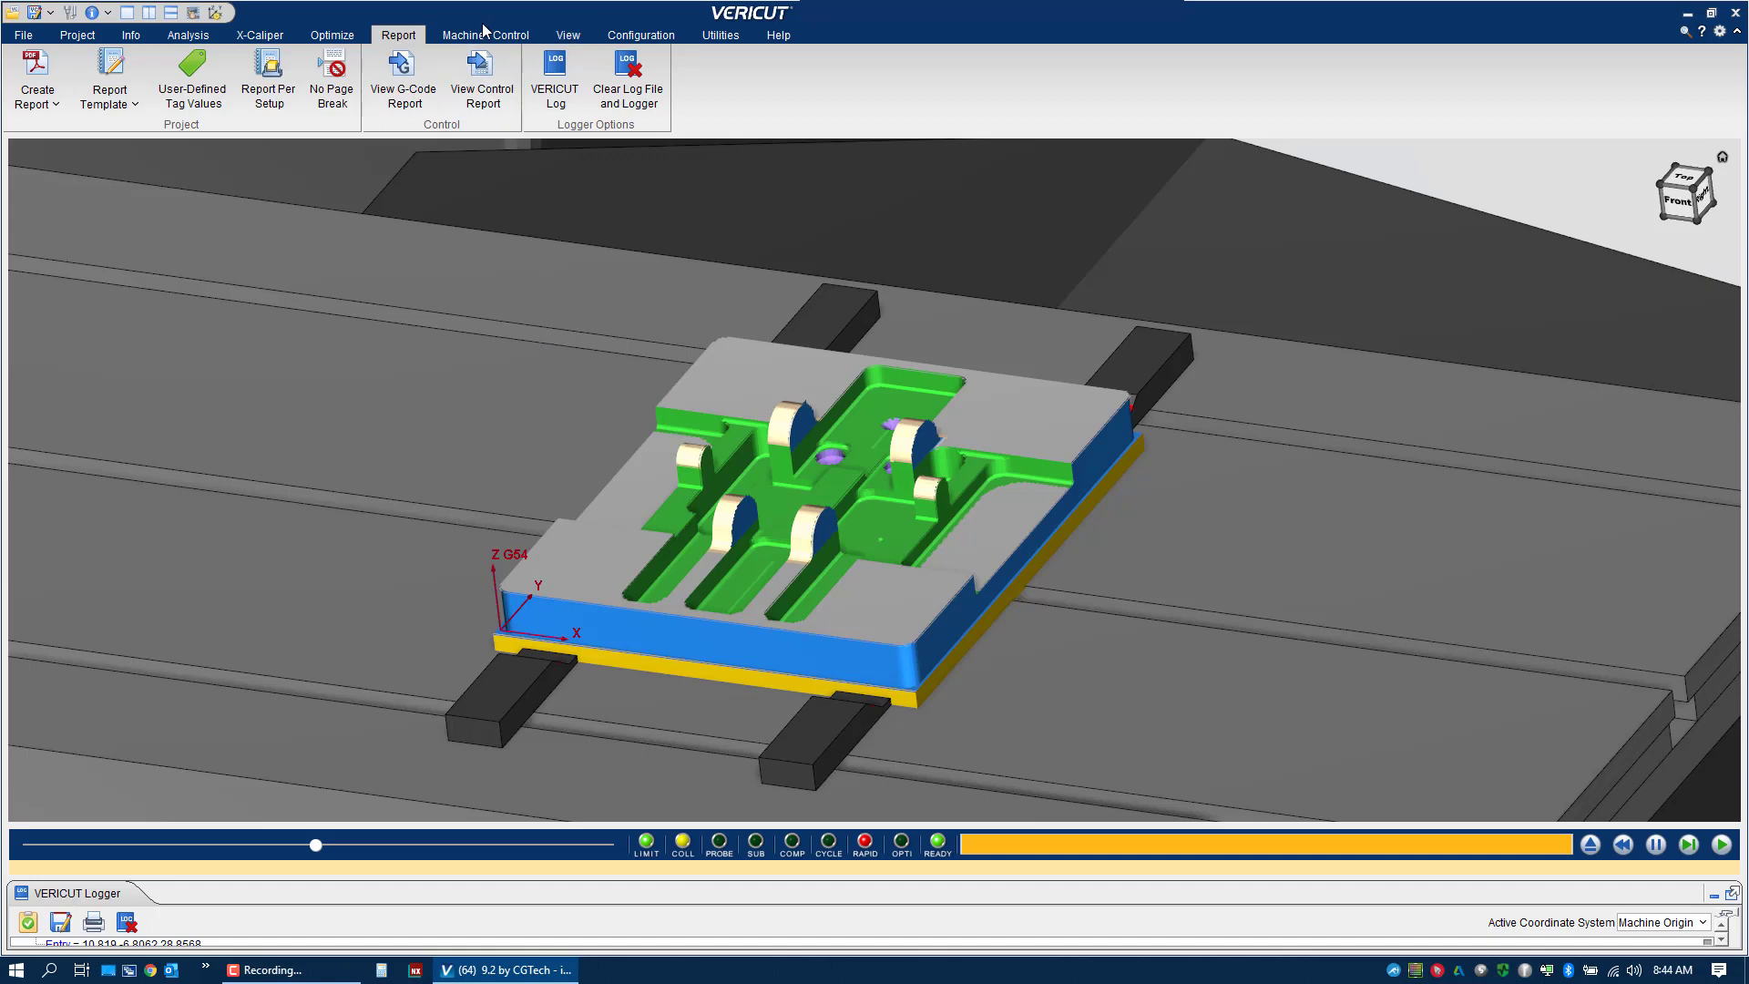
- Open the annotated images list and delete the existing Inspection 1 entry
click(259, 34)
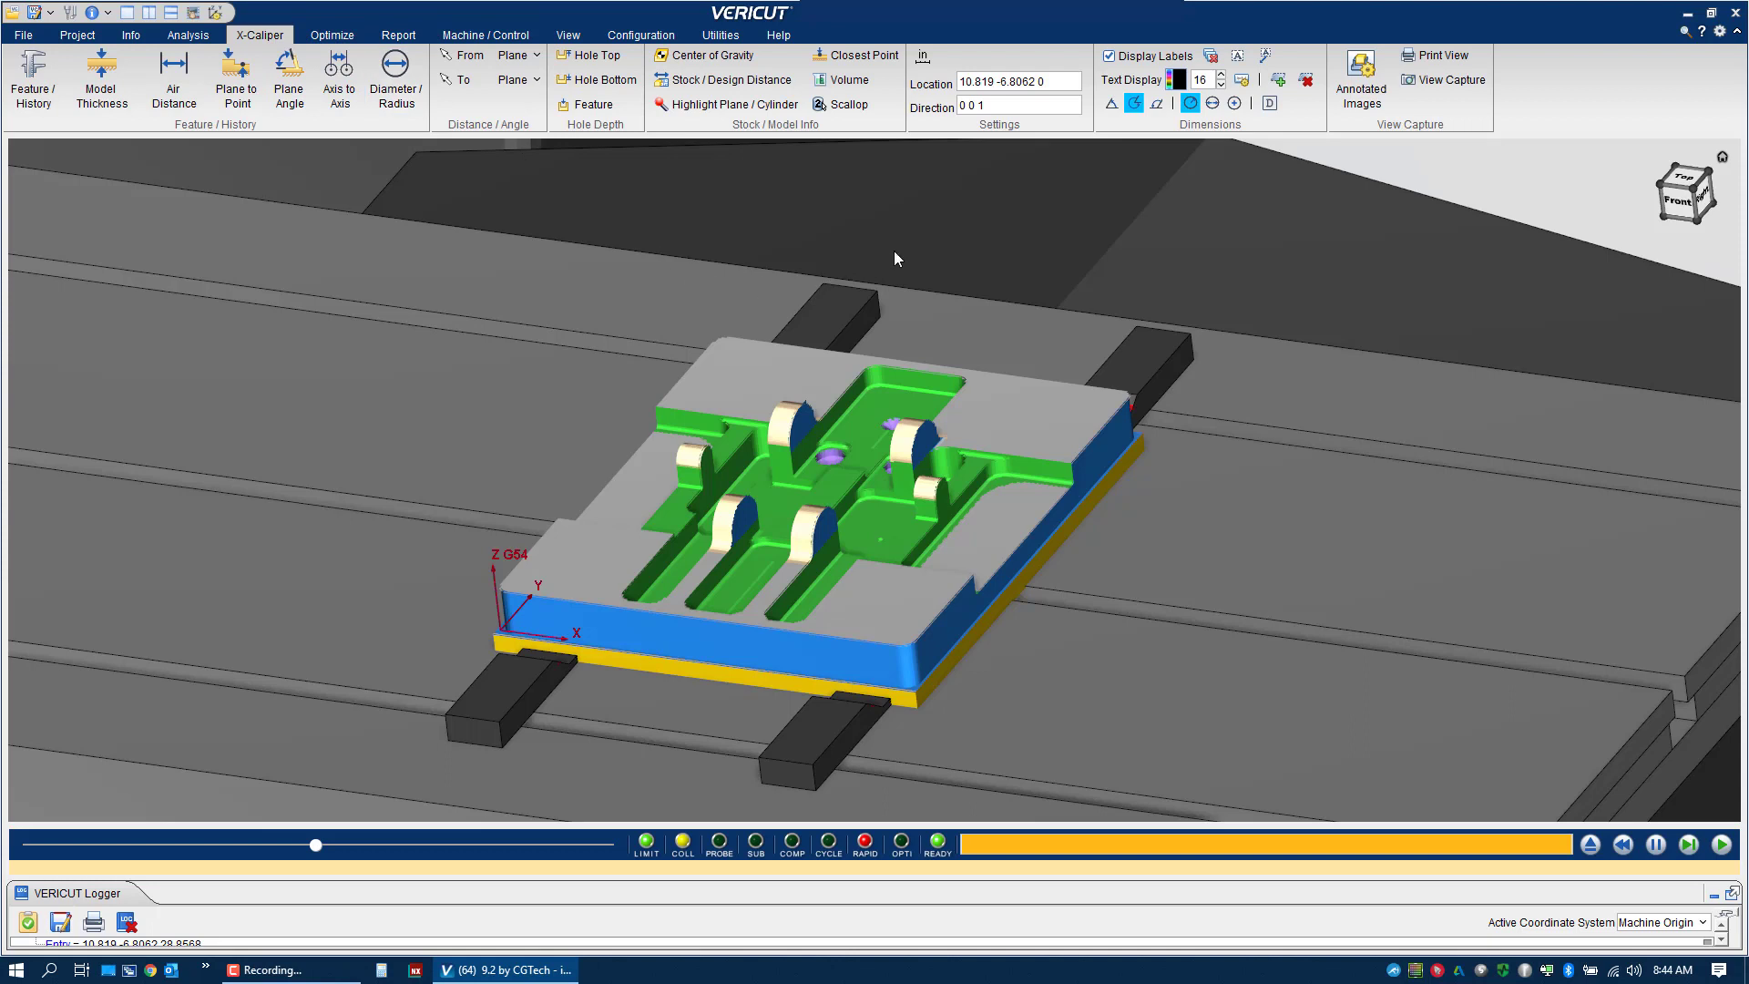
click(1359, 82)
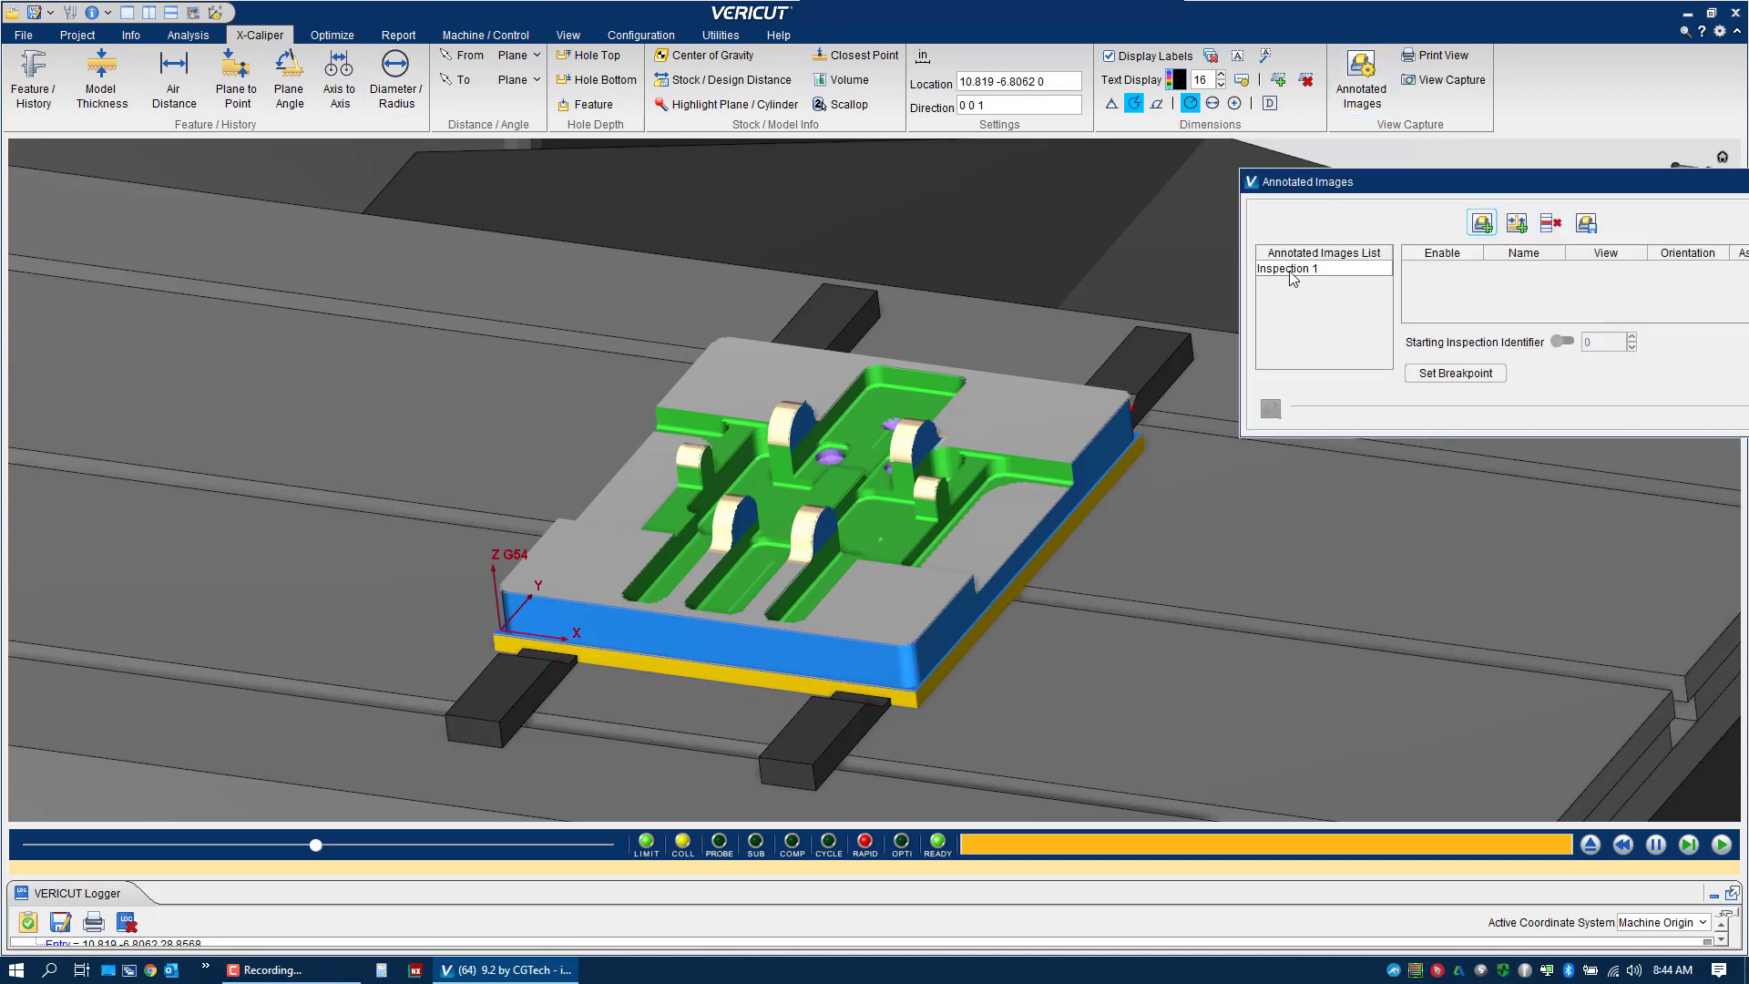
drag(1383, 189, 981, 182)
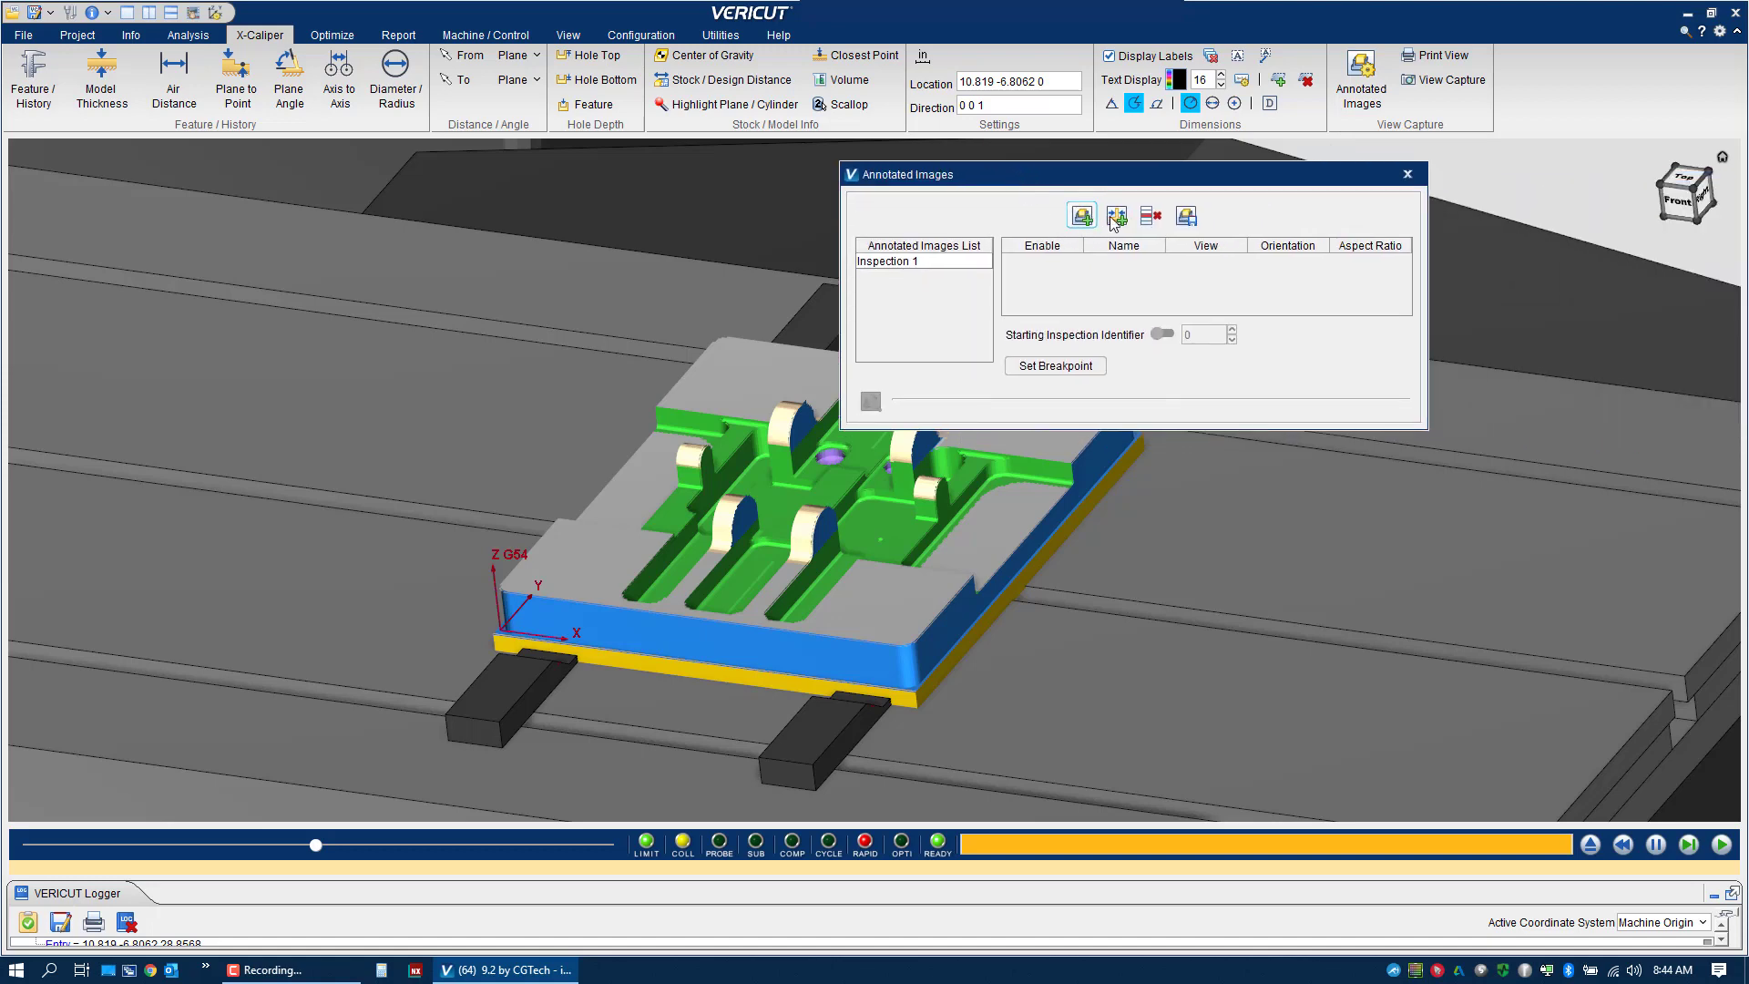
click(952, 263)
click(1119, 217)
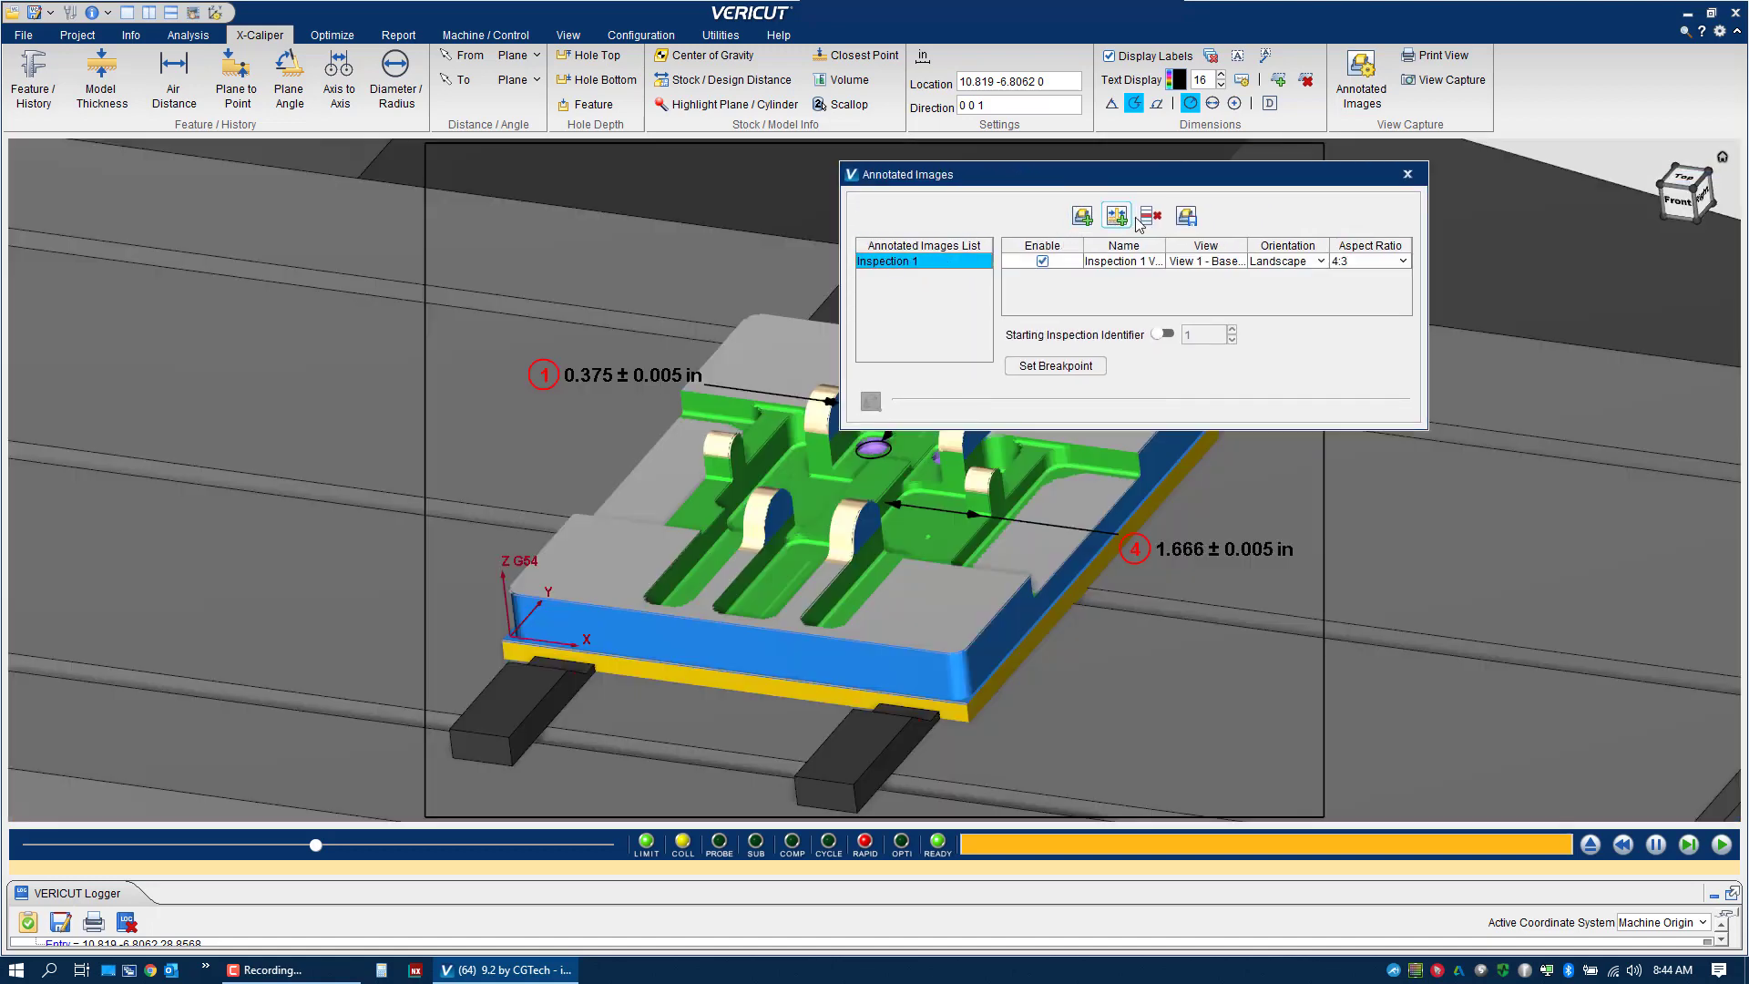
click(1150, 216)
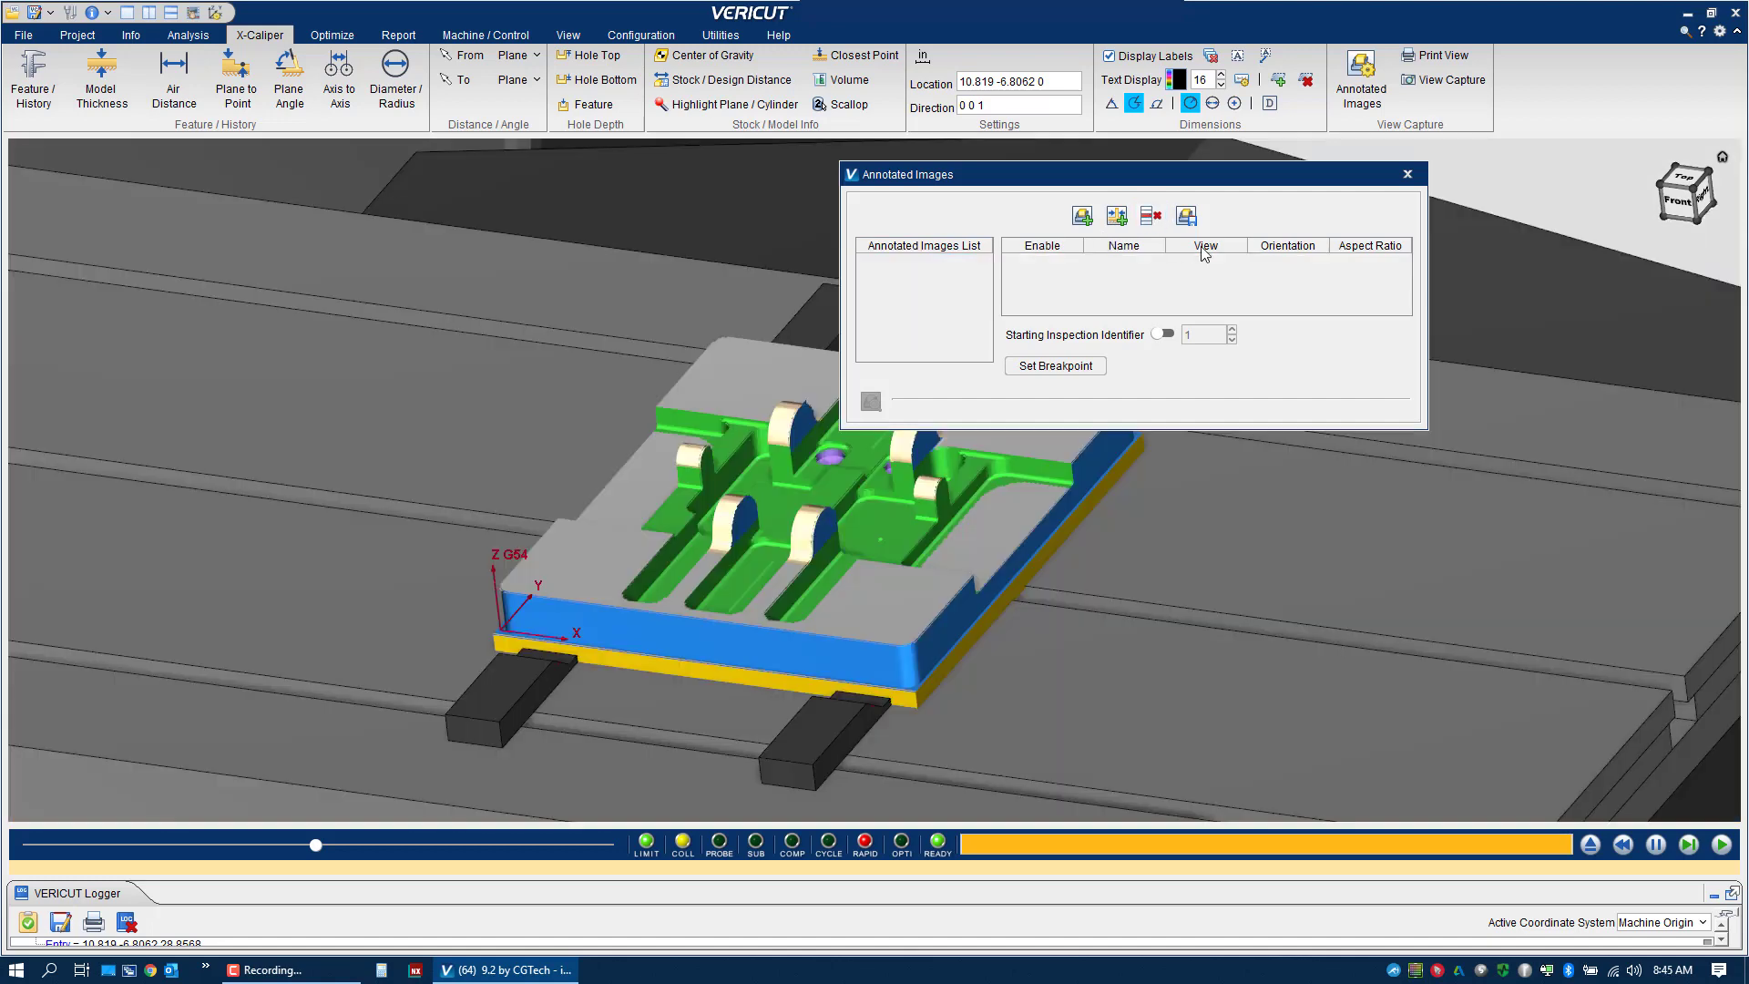
- Create a new annotated inspection image with a landscape 4:3 view that frames the machined part
click(1116, 217)
drag(1110, 182, 1448, 183)
scroll(899, 507, down, 4)
scroll(900, 507, up, 5)
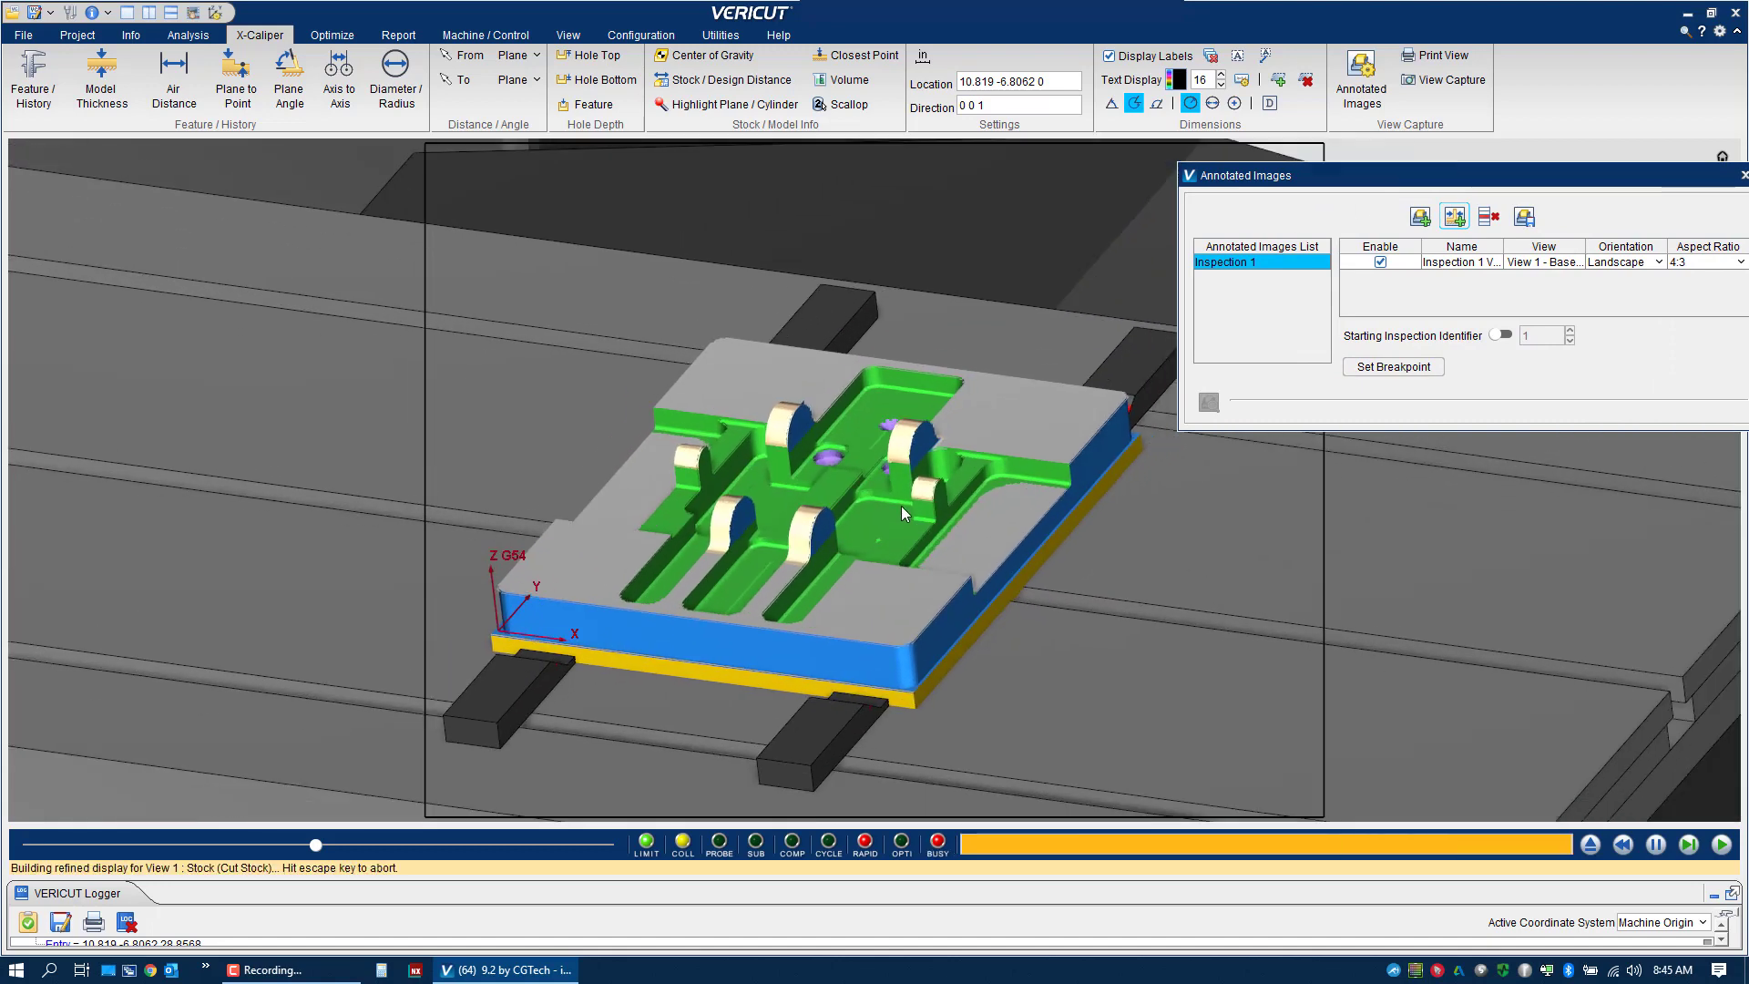
middle_drag(848, 489, 910, 426)
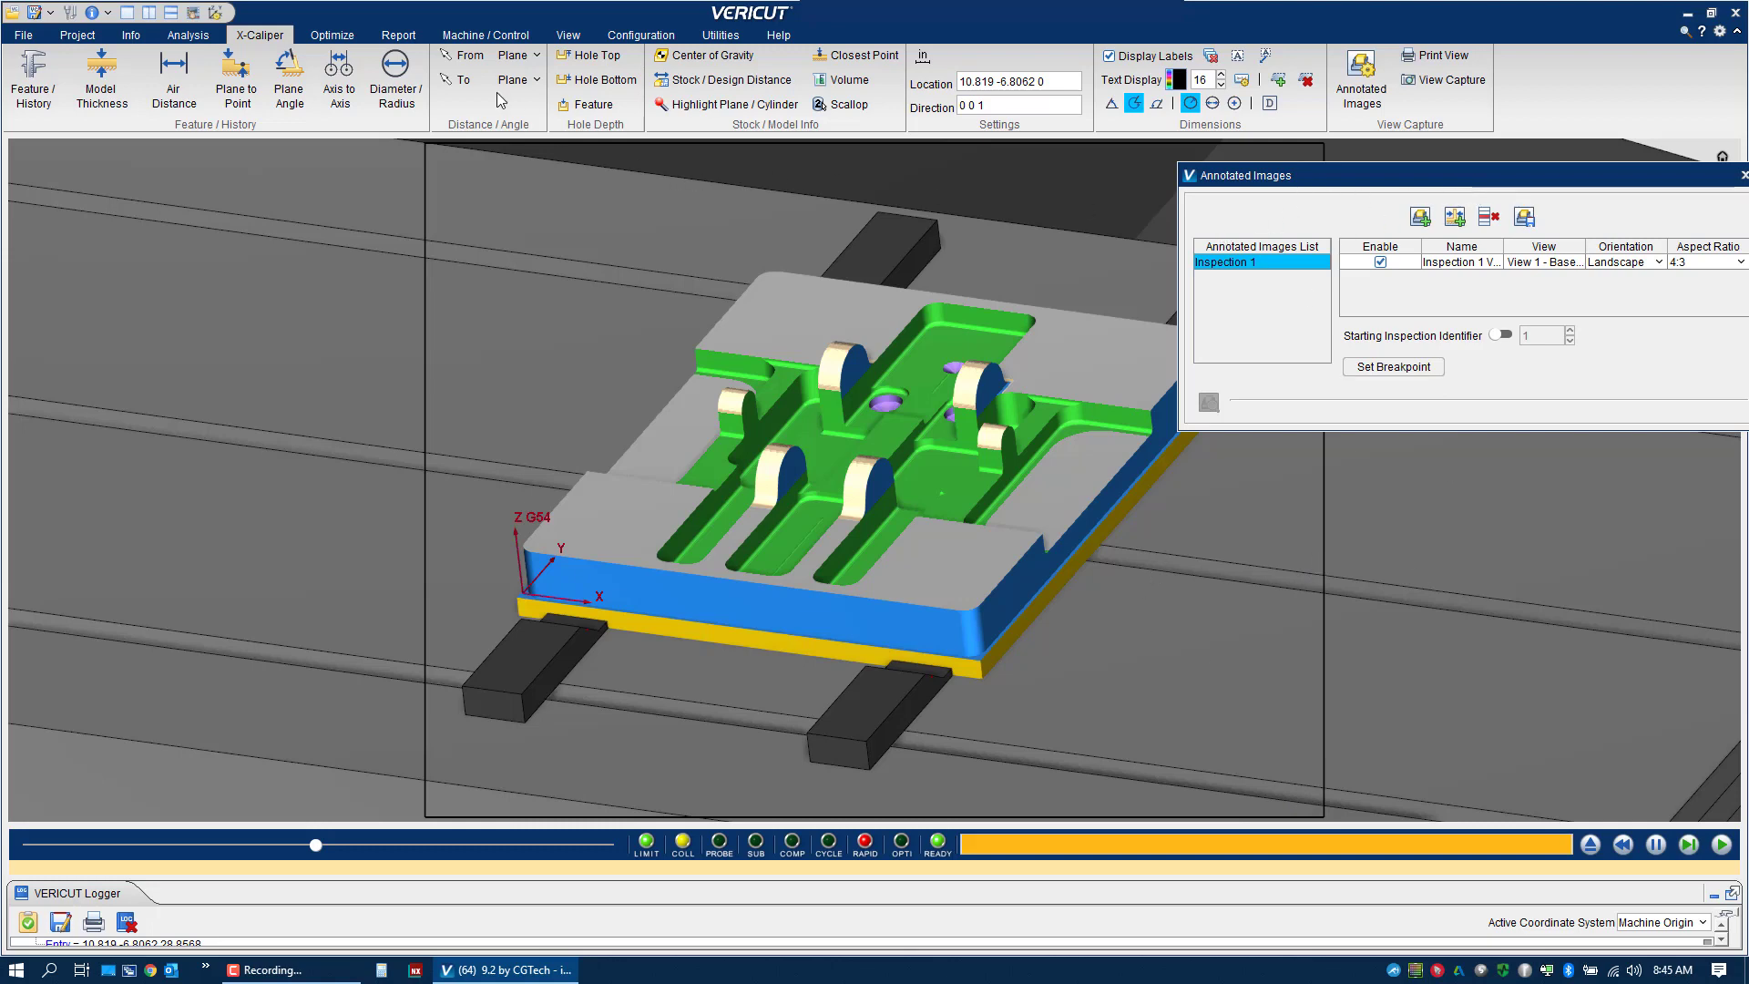
- Add a model thickness dimension to the small left lug and place its label clear of the part
click(113, 75)
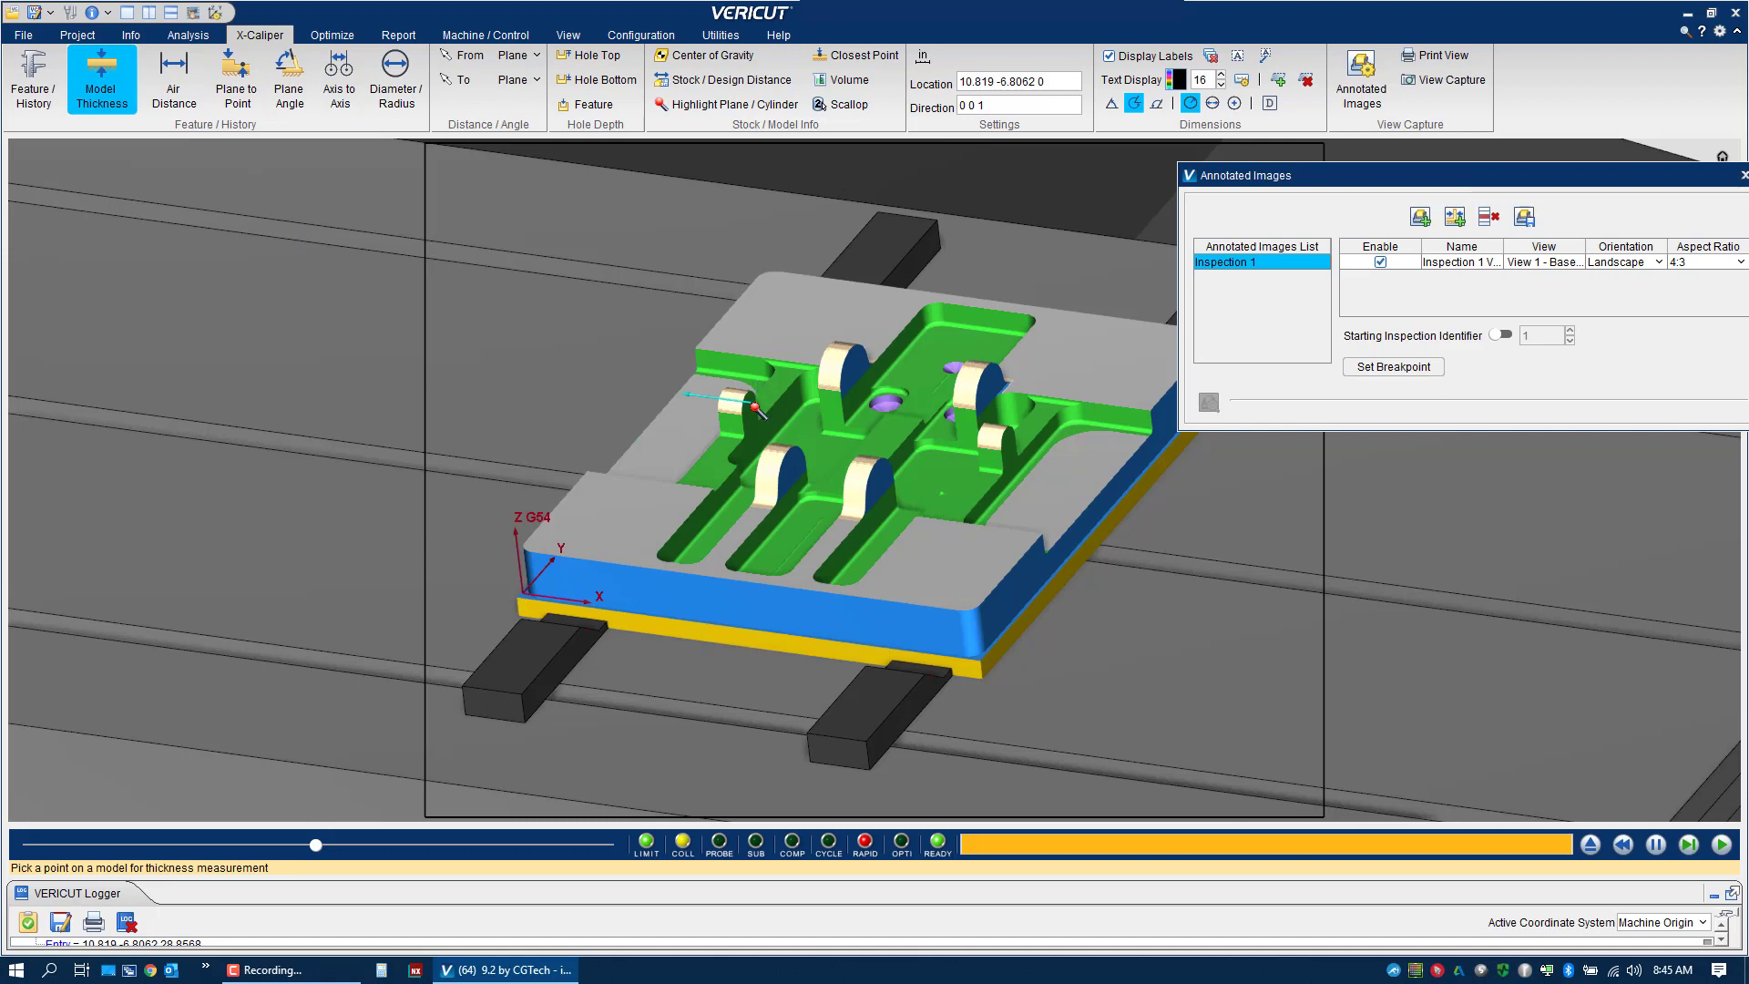
click(727, 398)
drag(727, 398, 555, 375)
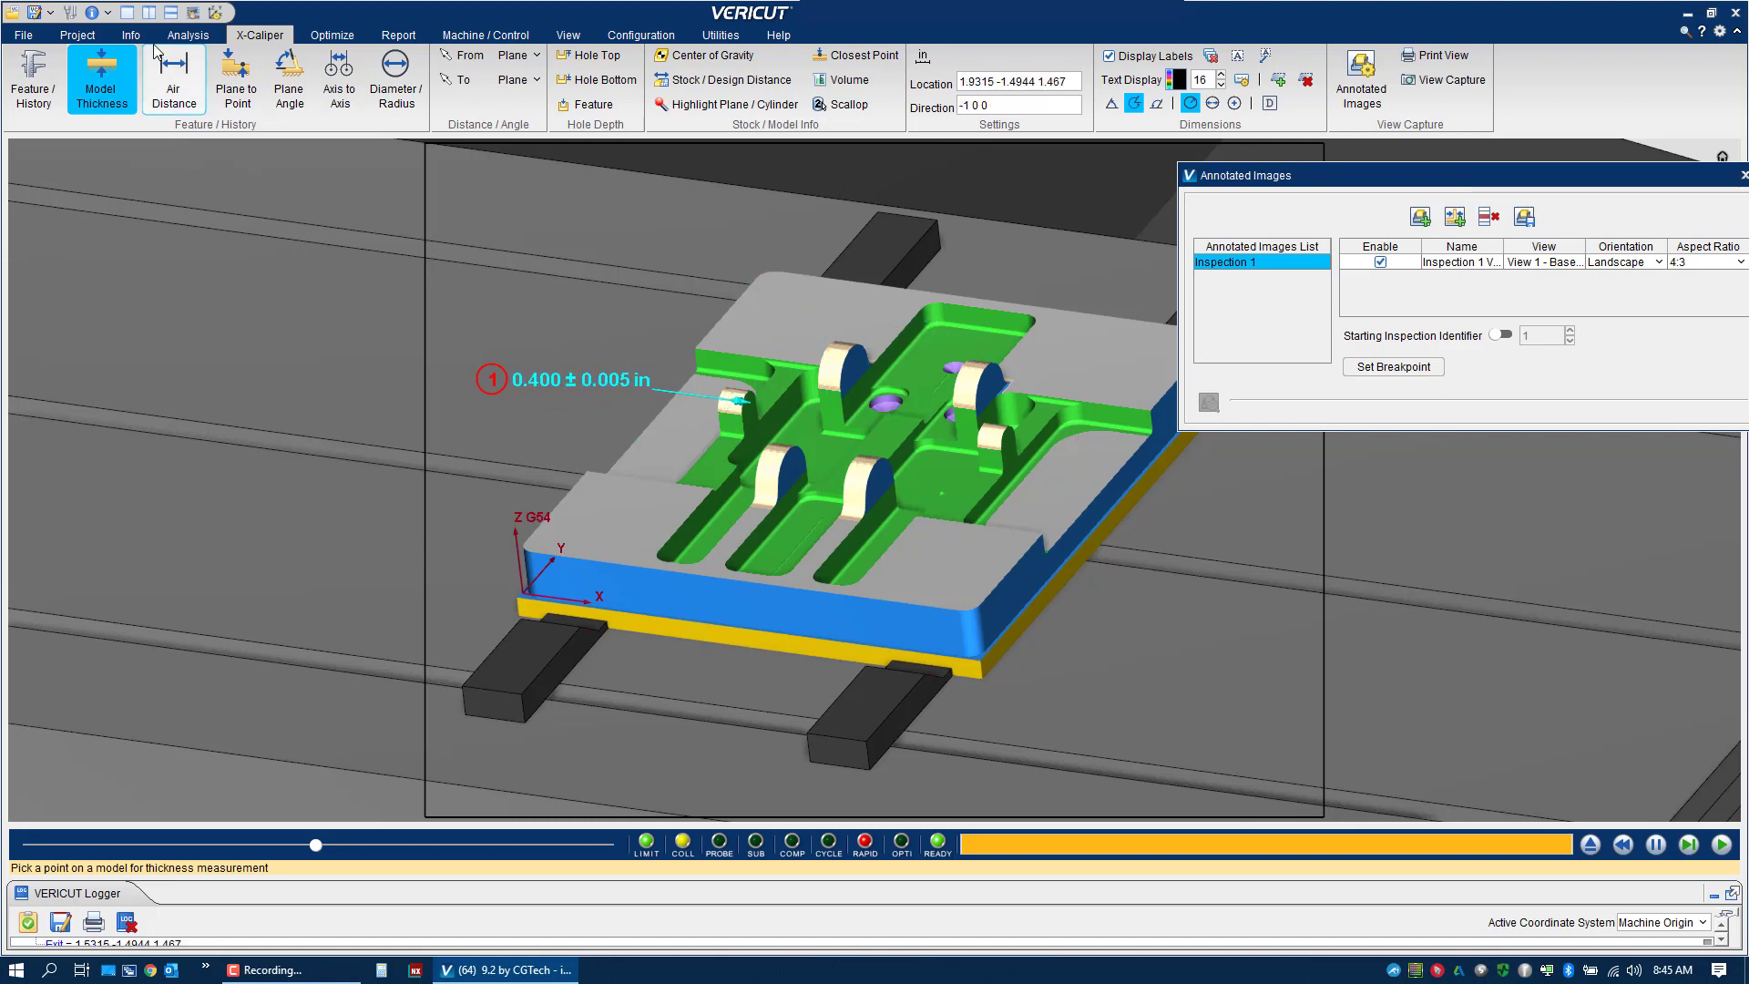
- Add an air distance dimension across the rear pocket and place its label beside the pocket
click(169, 99)
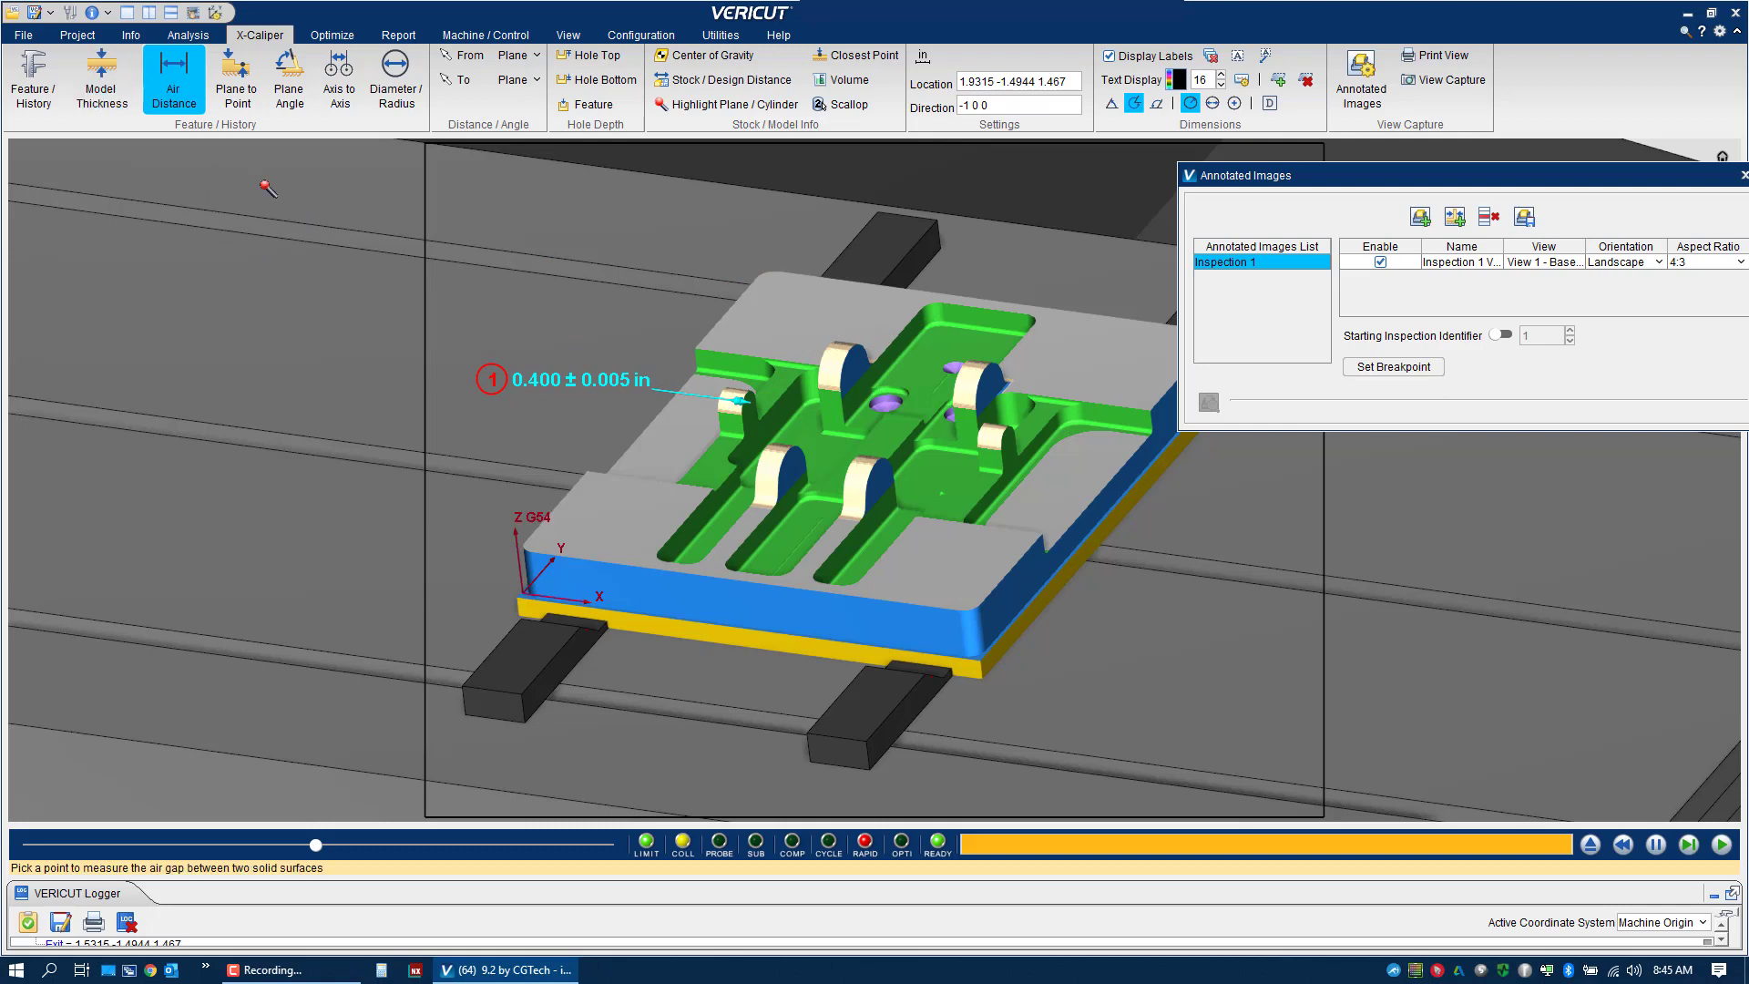
click(899, 349)
click(902, 351)
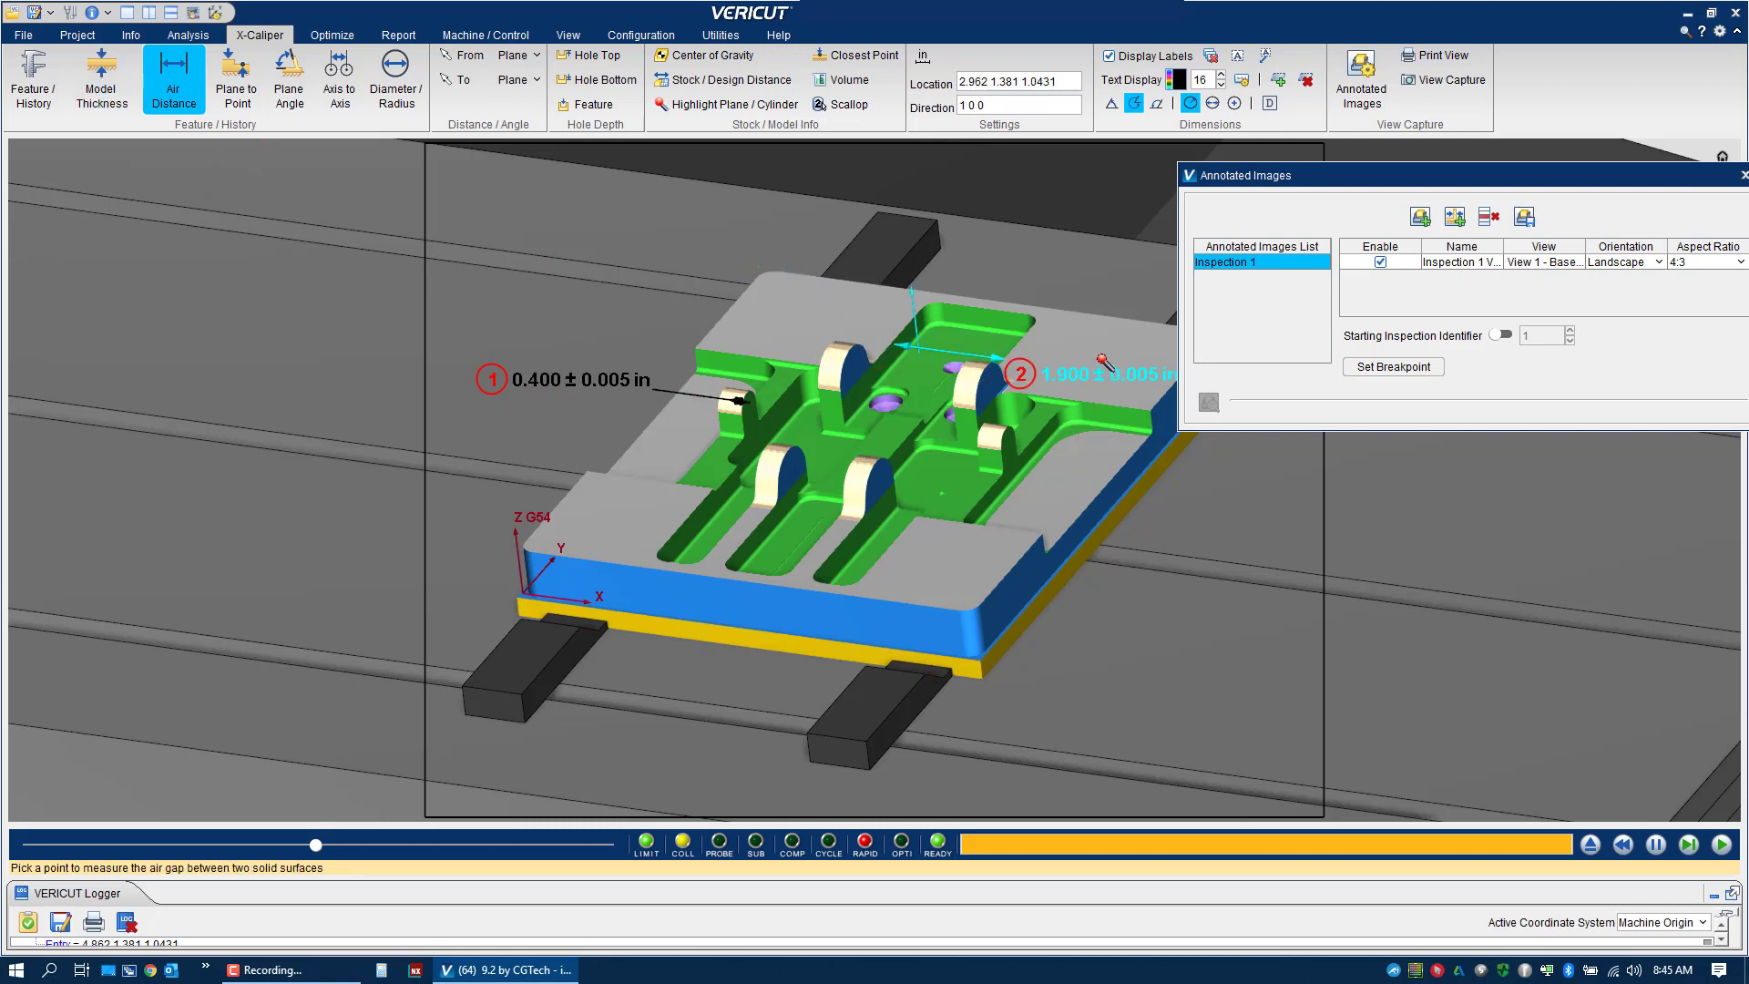
drag(1113, 356, 1114, 356)
- Add a radius dimension to the purple hole between the lugs and place its label above the part
click(394, 86)
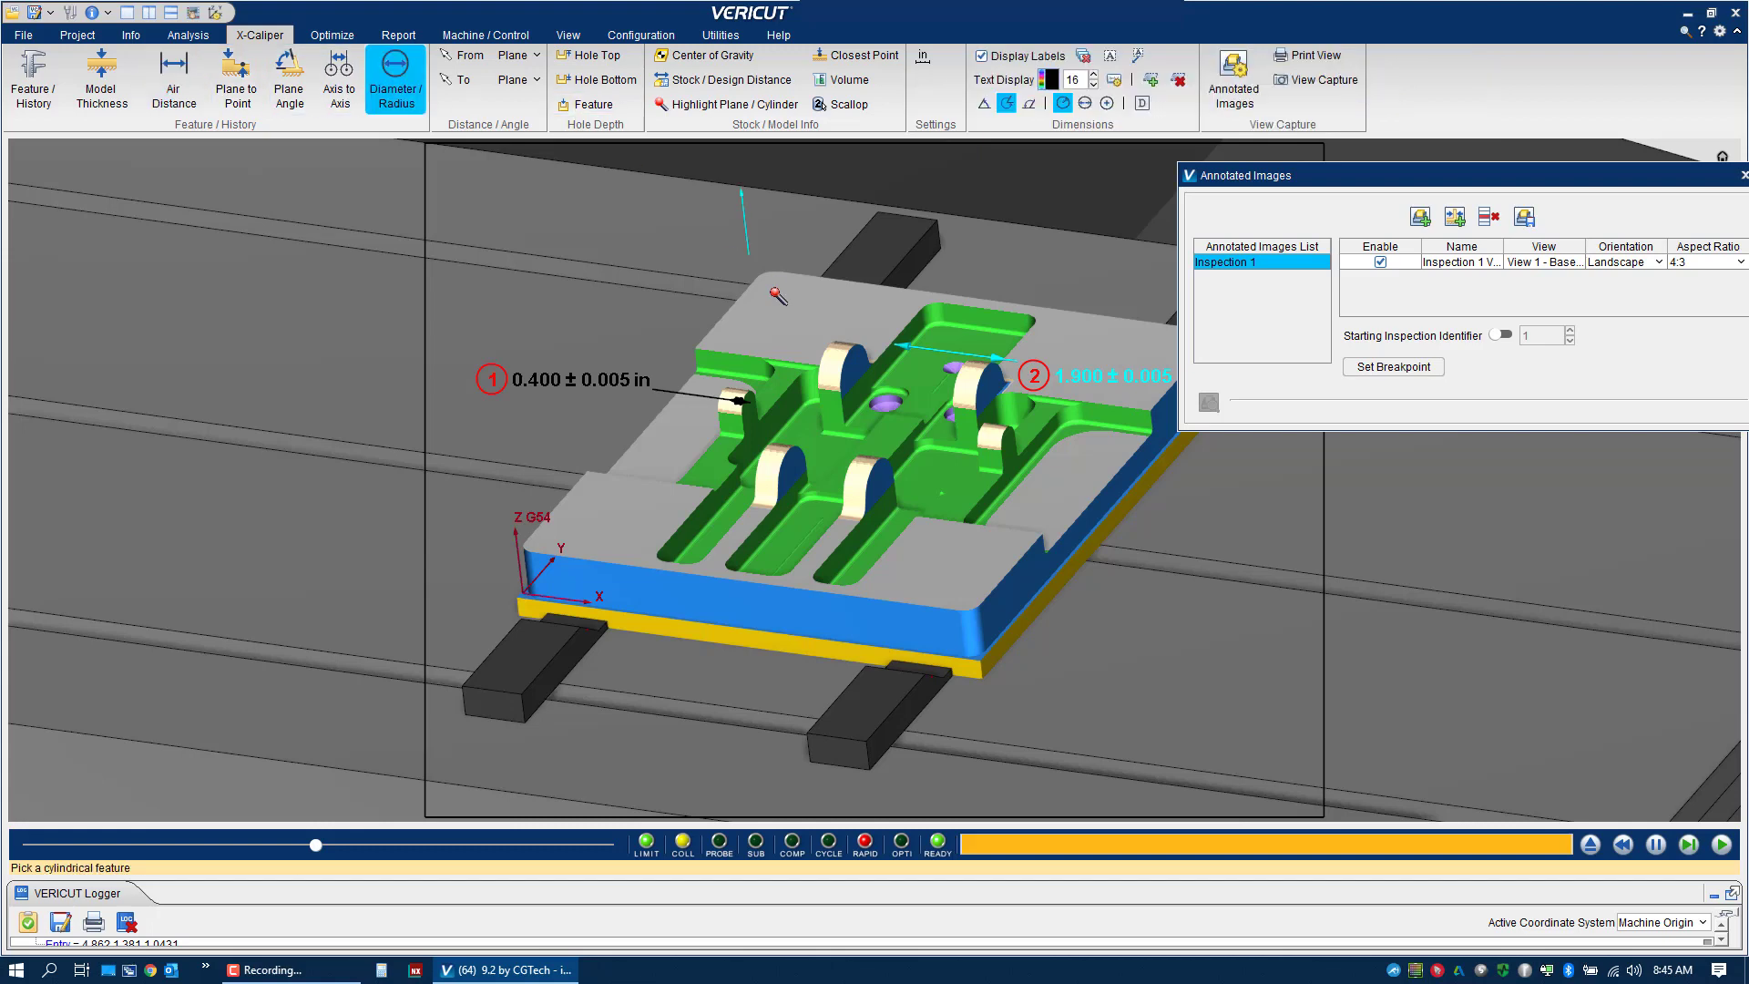
click(902, 402)
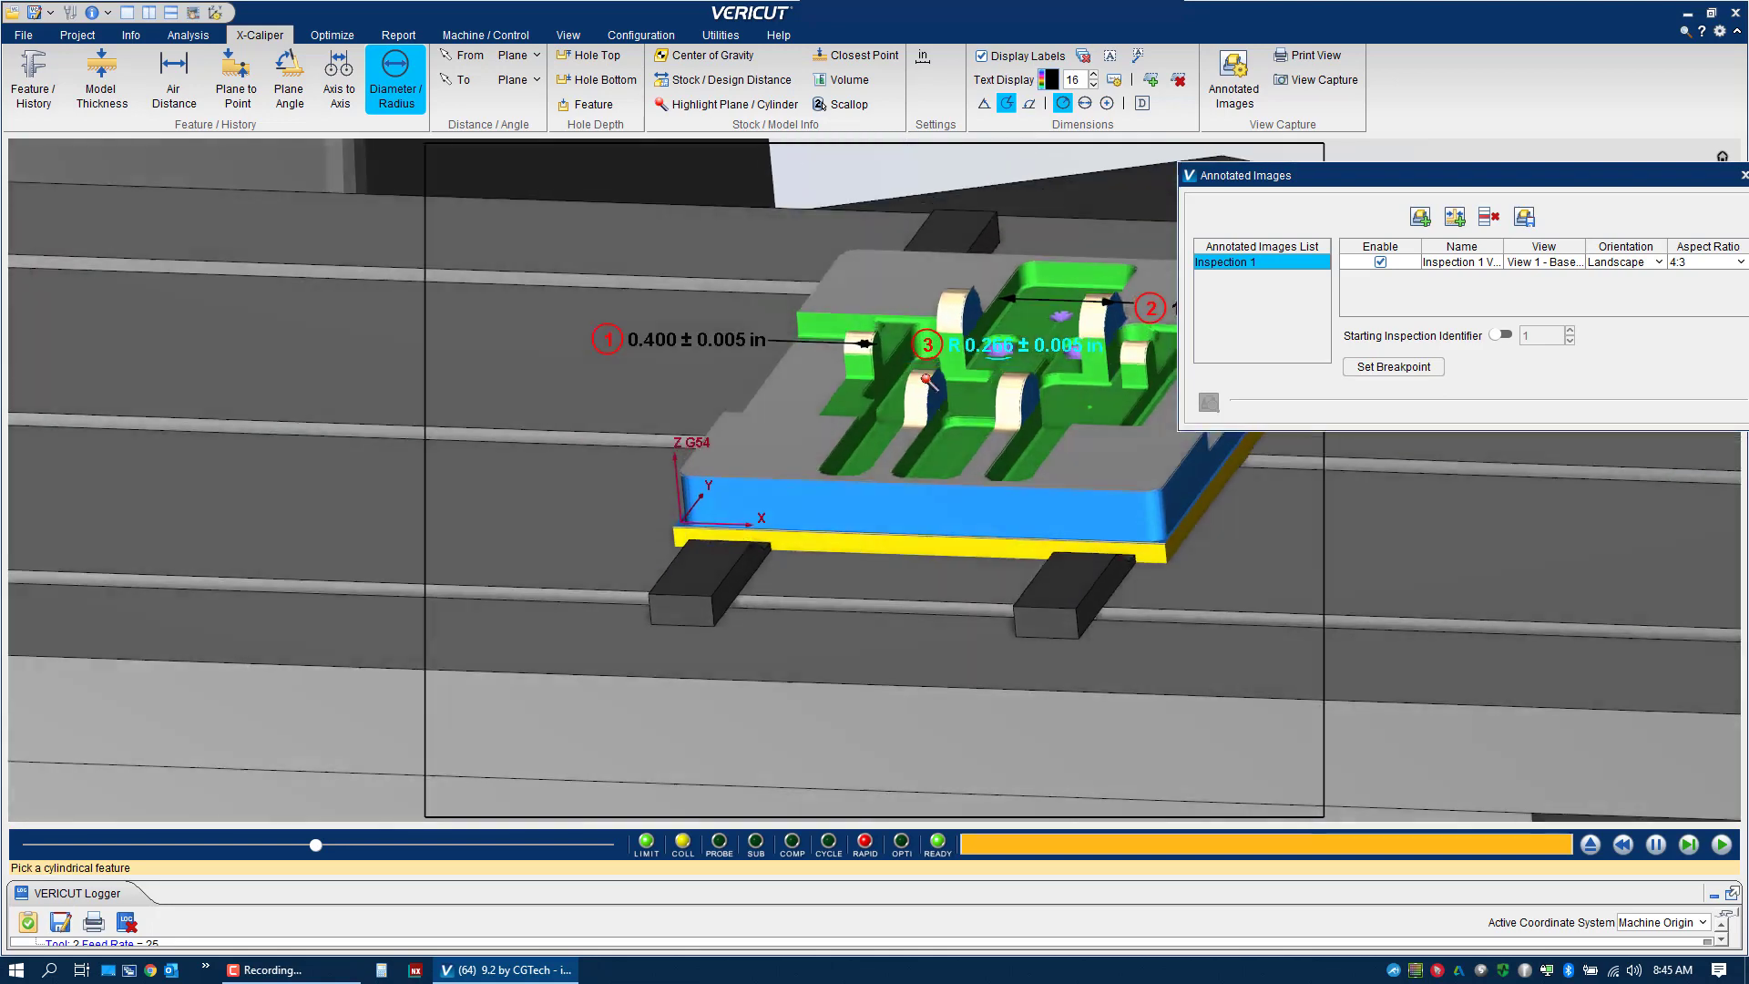
middle_drag(927, 379, 933, 408)
drag(1013, 399, 783, 233)
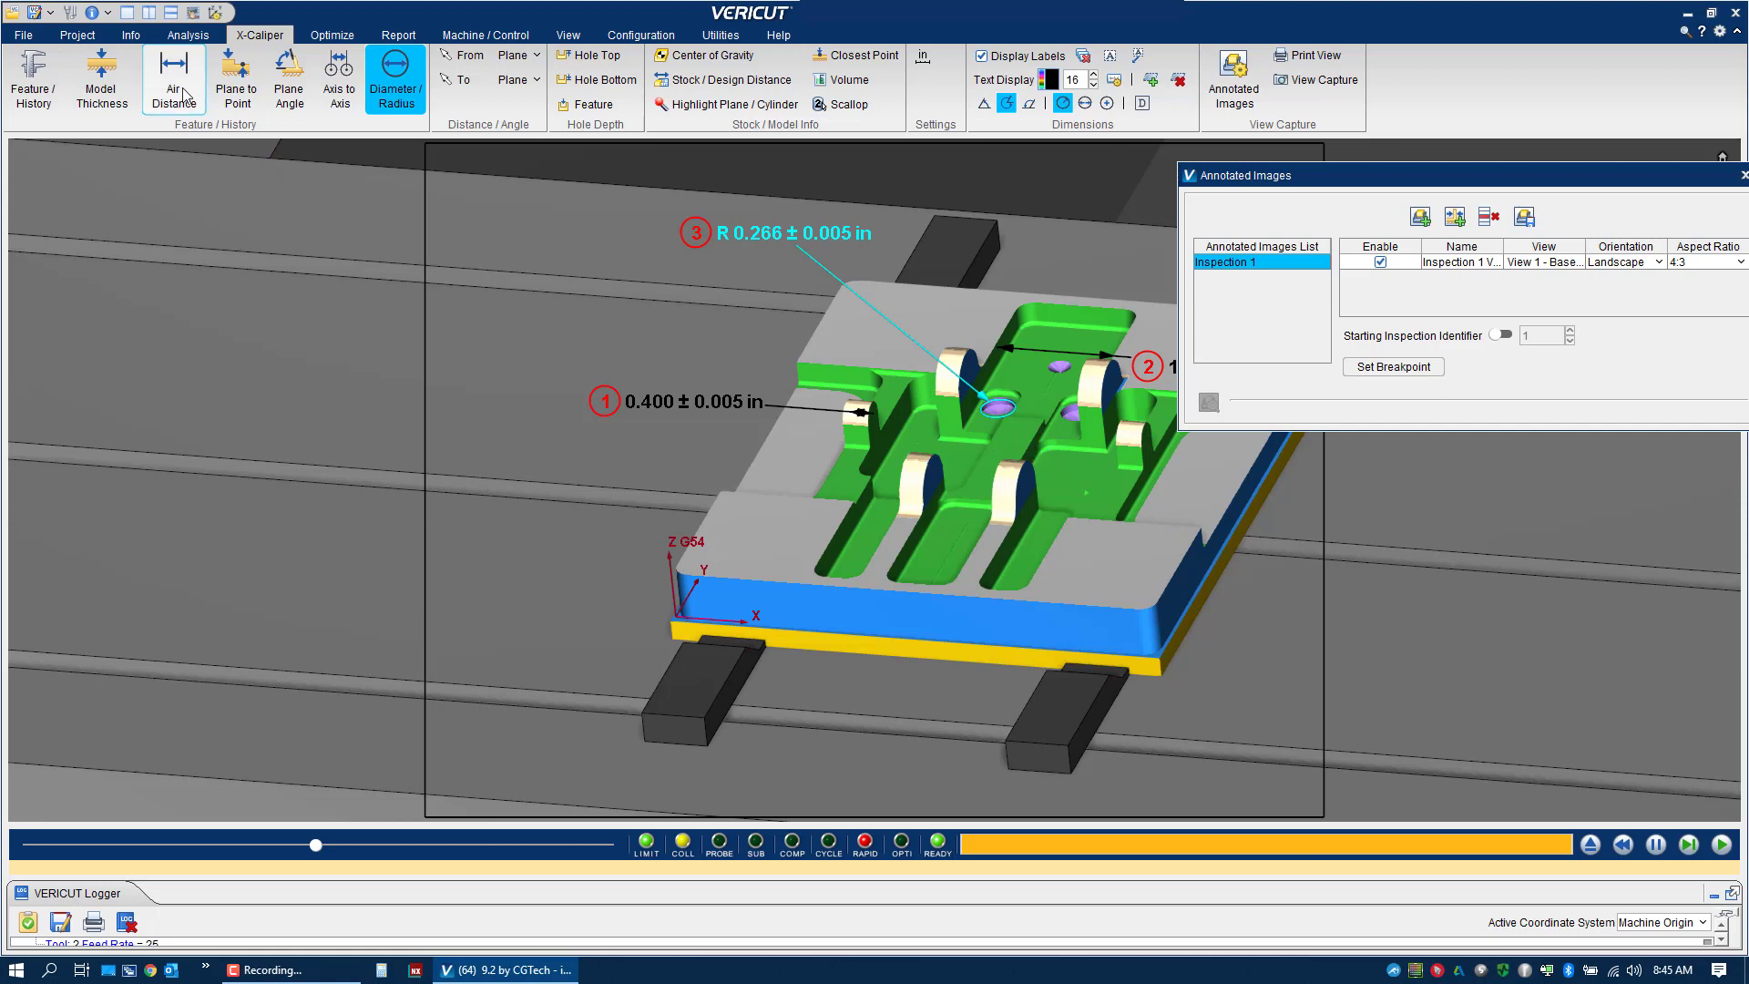
- Add an air distance dimension across the pocket beside the front-right lug and place its label off the part's right side
click(174, 84)
click(1091, 483)
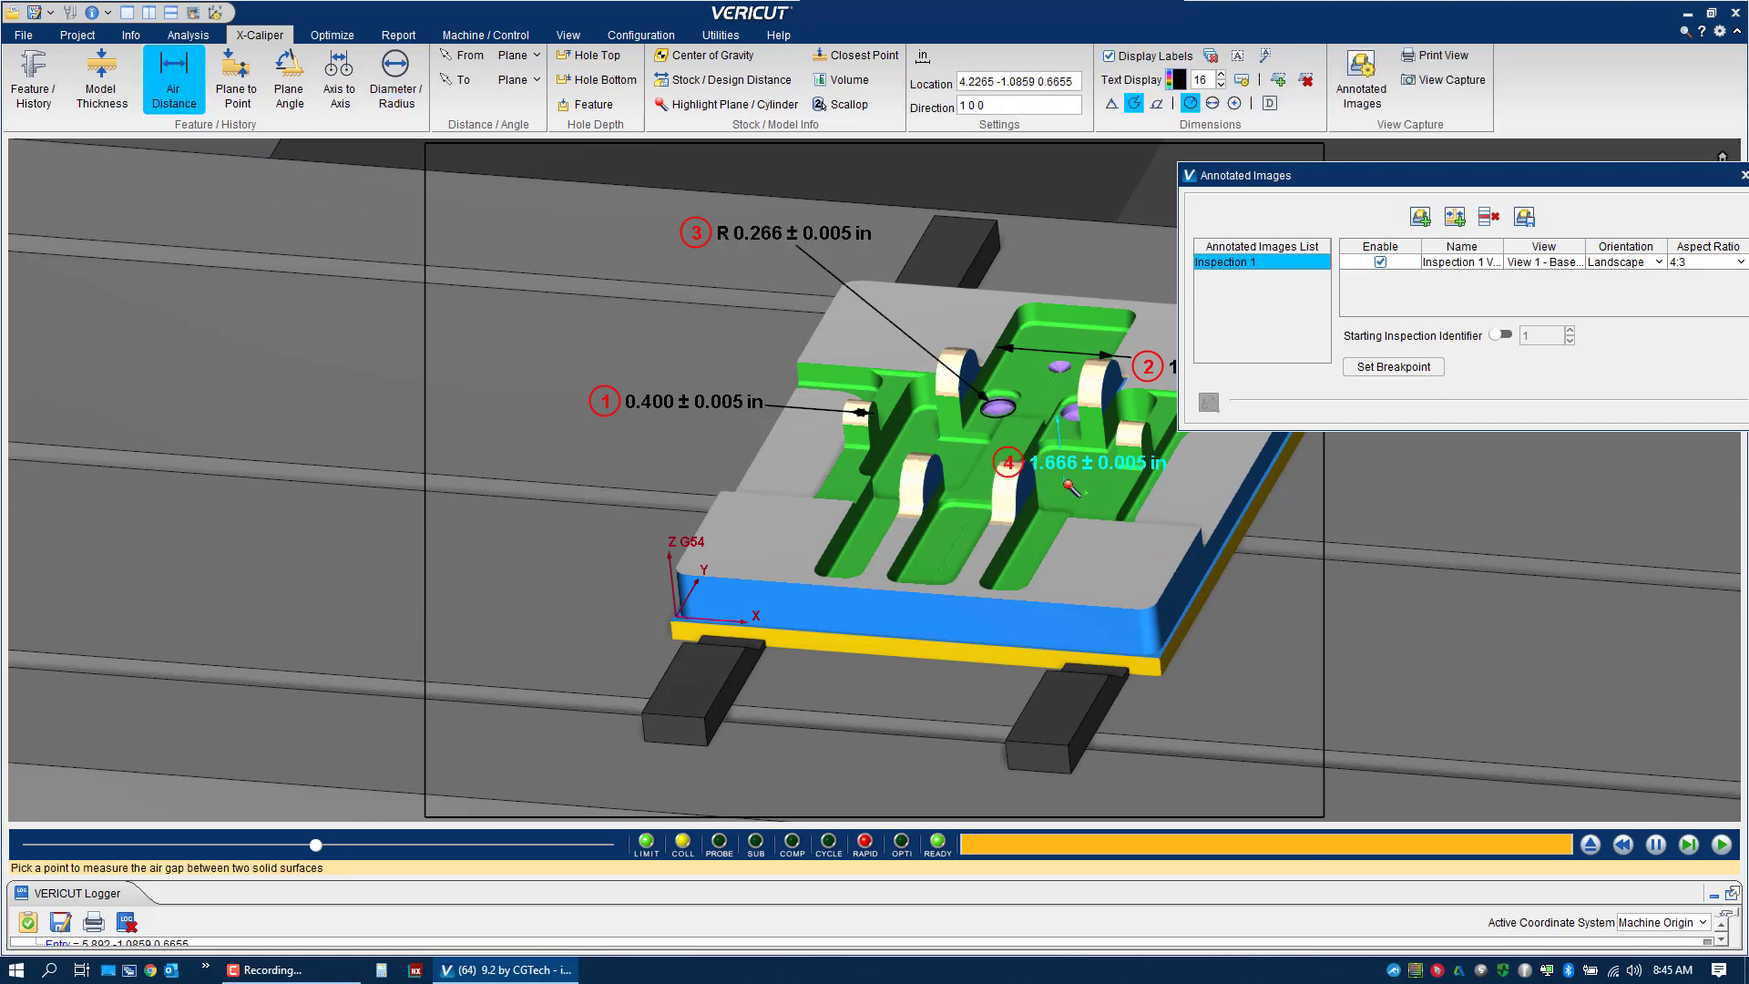
drag(1105, 467, 1314, 483)
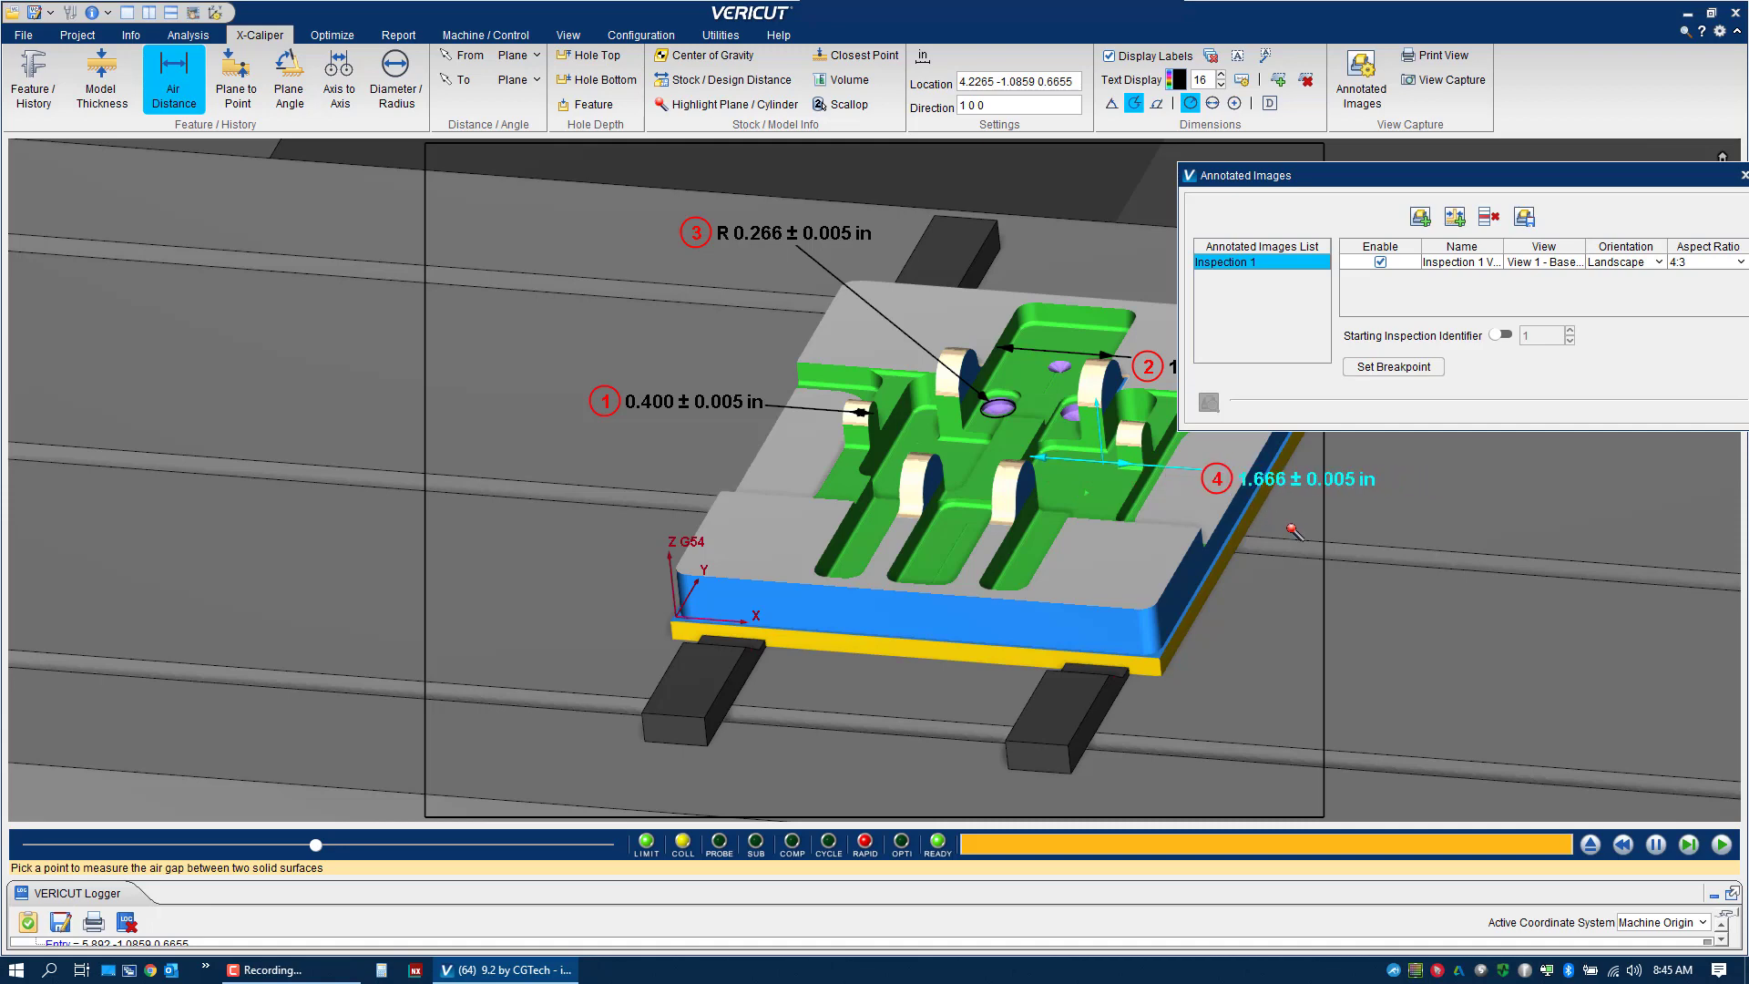
mouse_move(1281, 552)
middle_down()
mouse_move(1170, 589)
mouse_move(1257, 618)
middle_up()
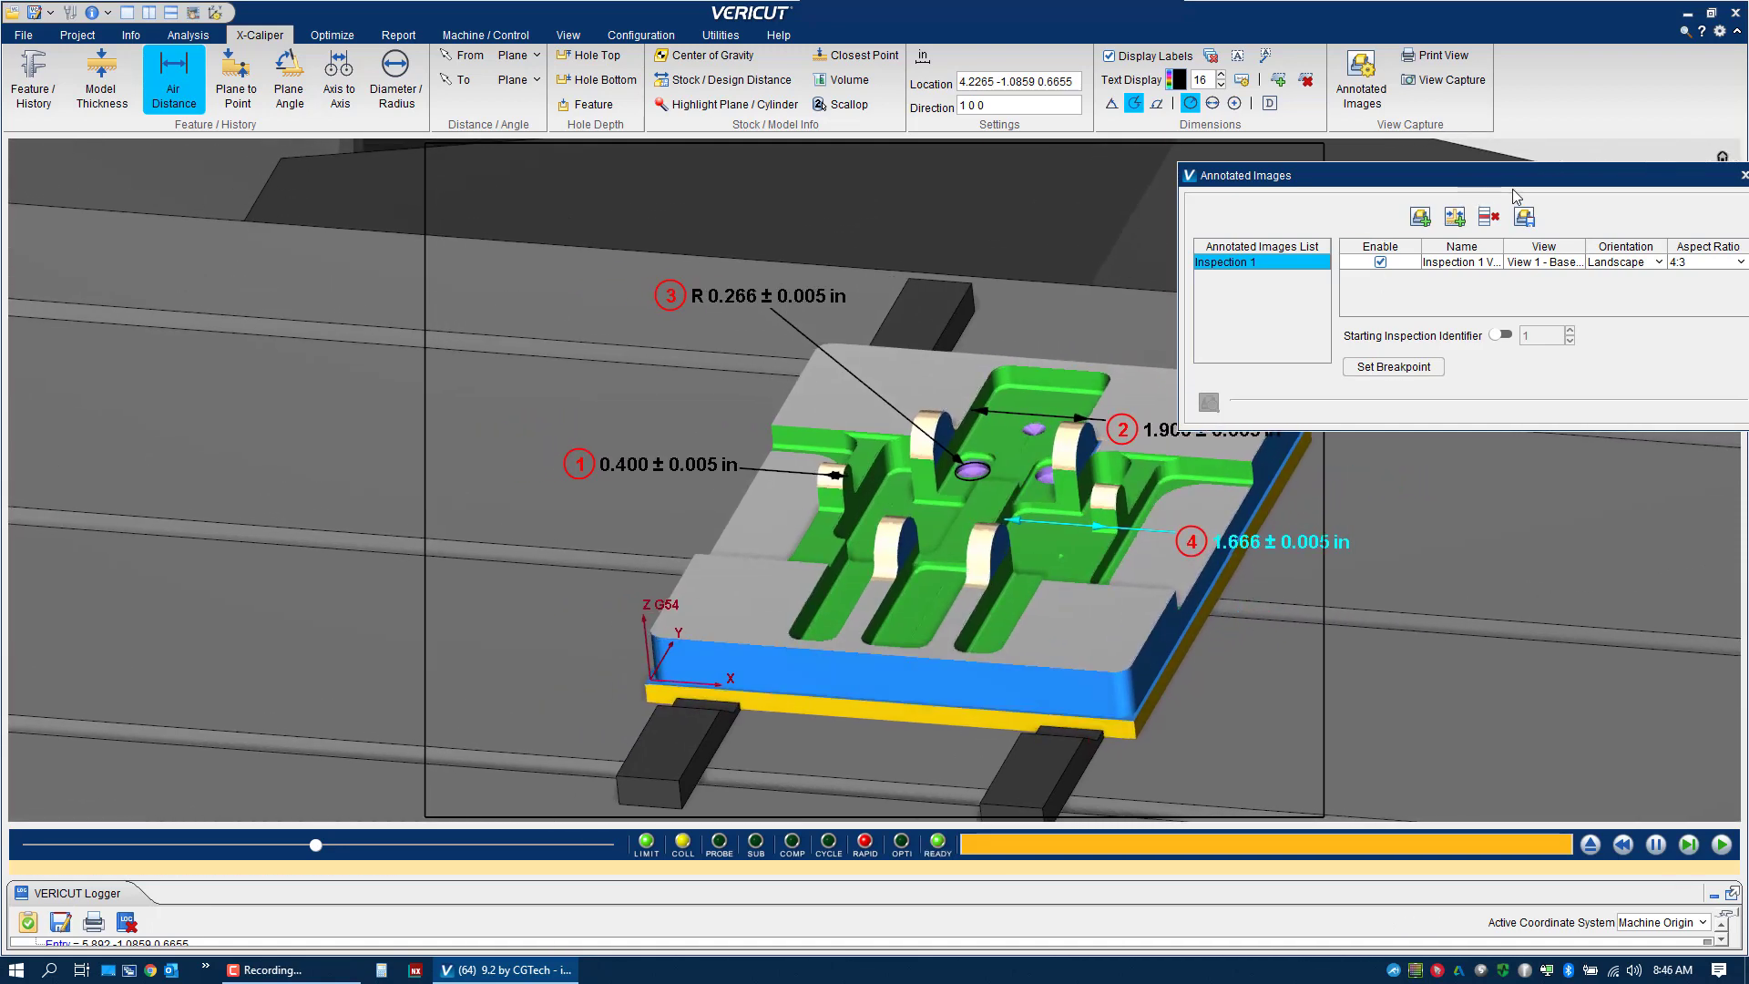
- Assign Caliper as the inspection instrument for the hole radius dimension
drag(1520, 190, 1321, 185)
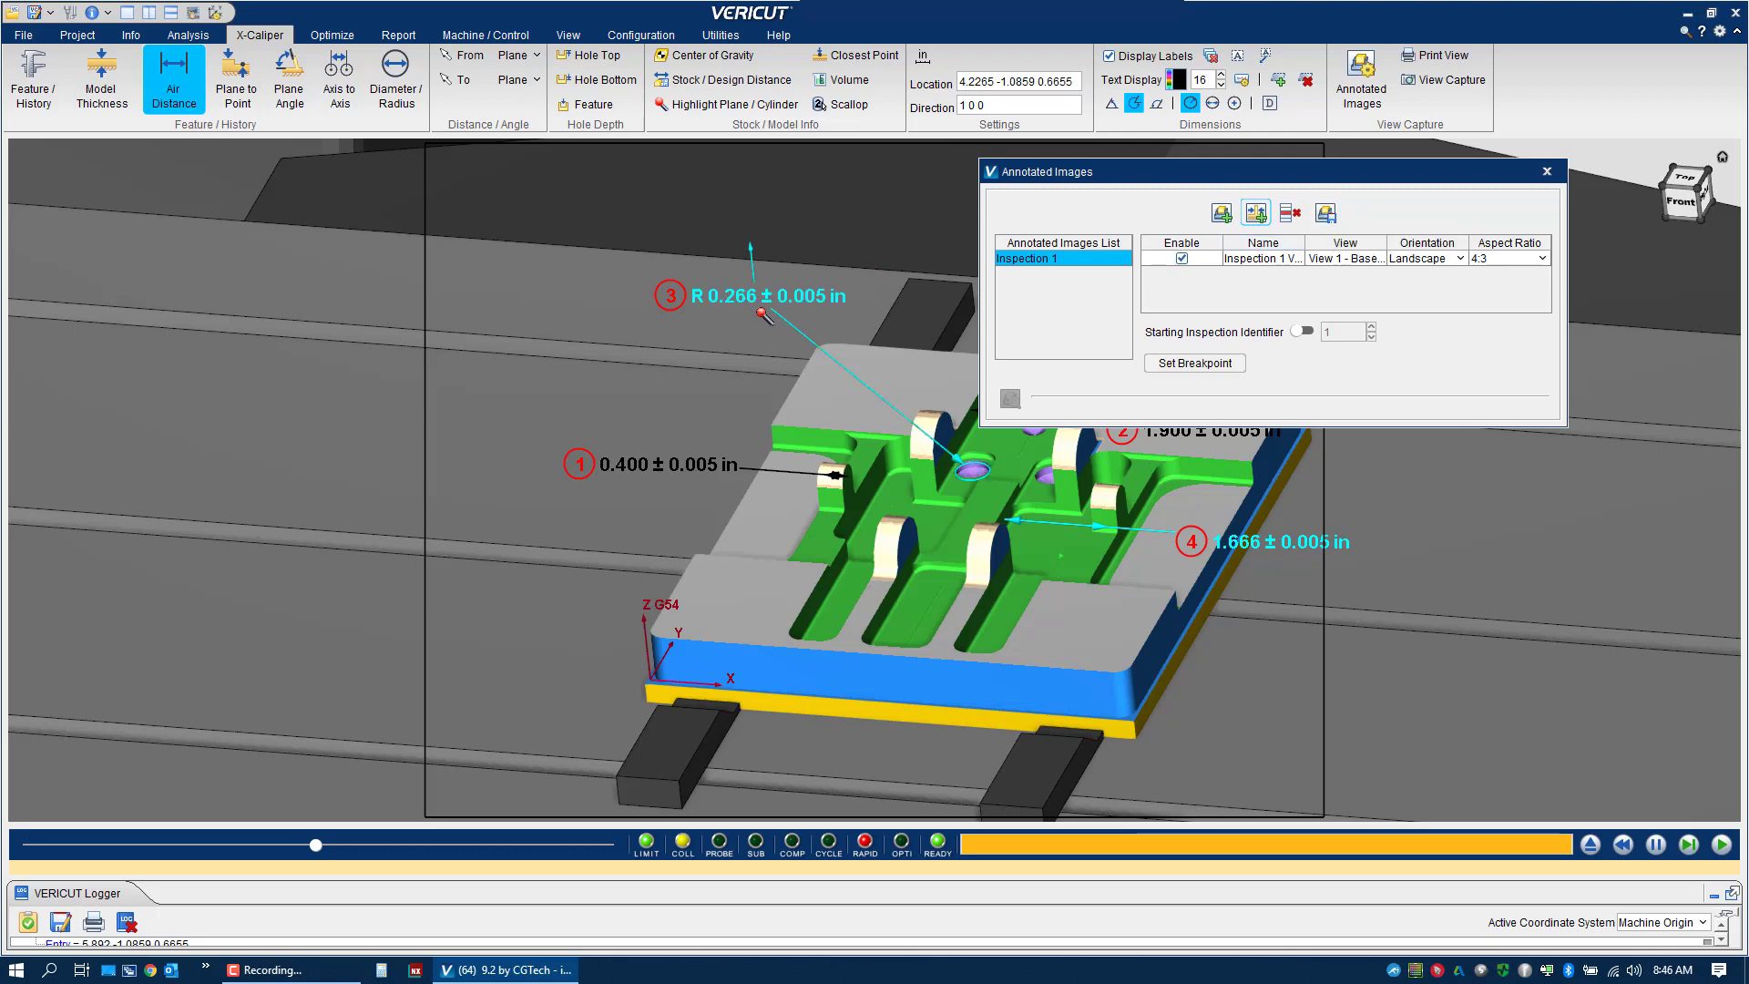
right_click(726, 300)
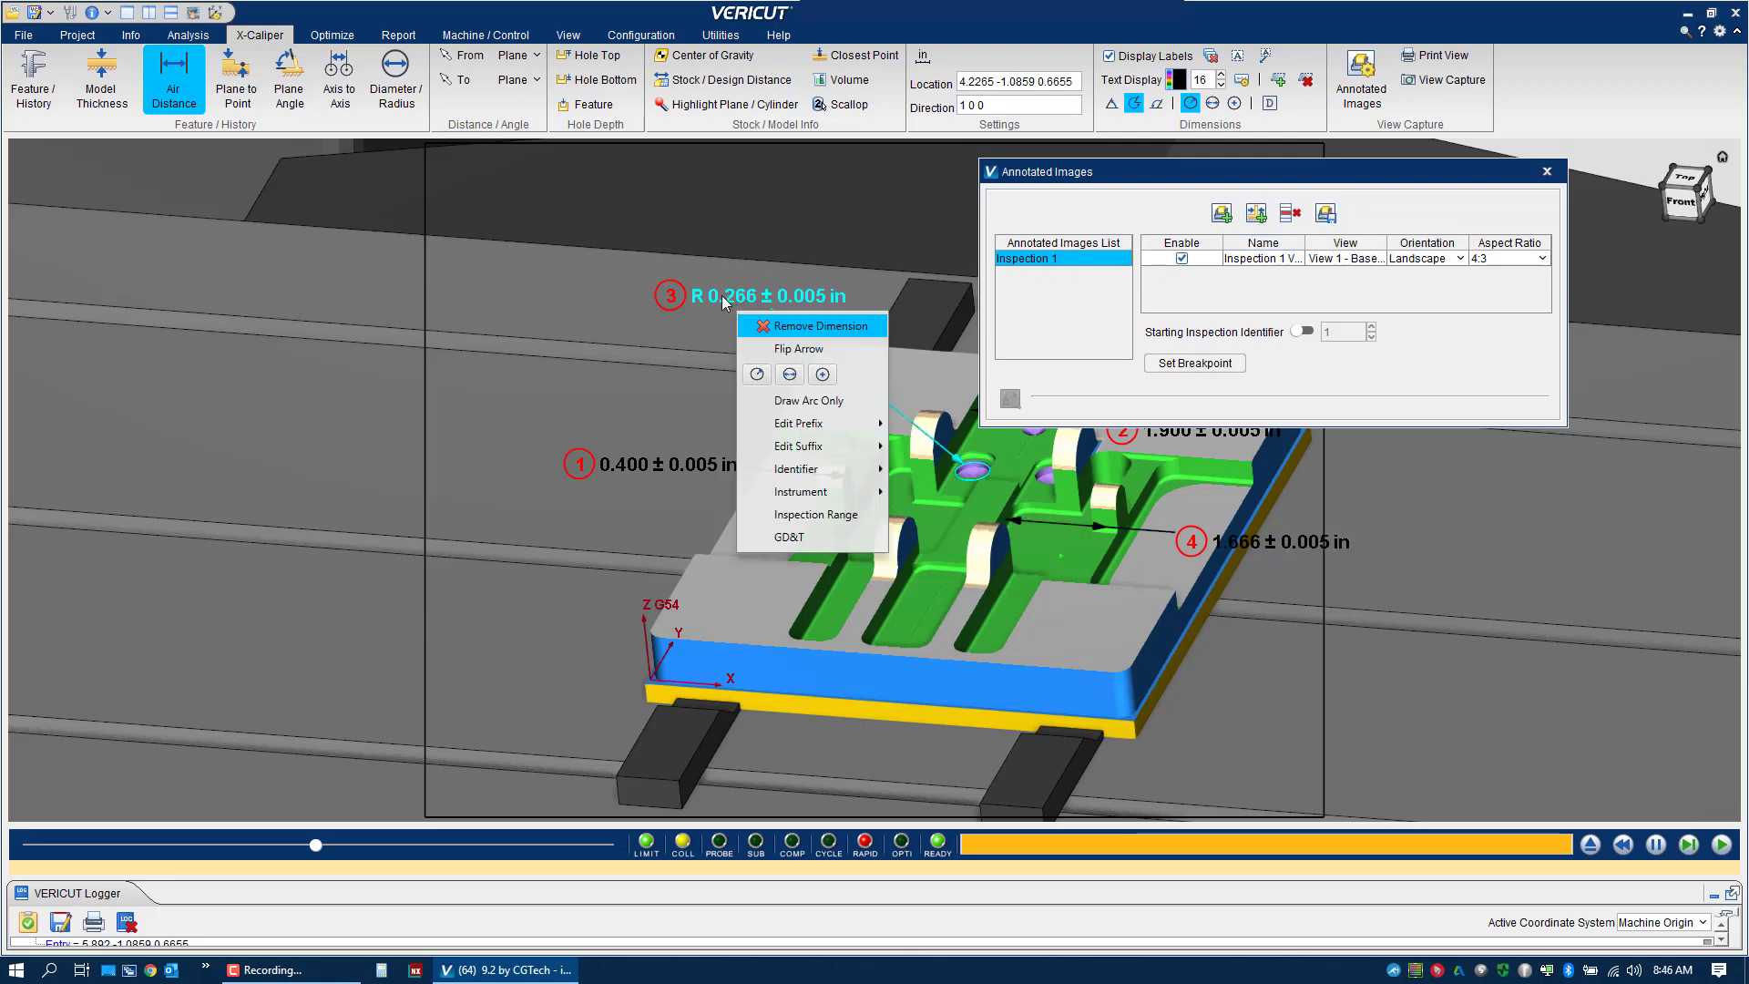
mouse_move(825, 471)
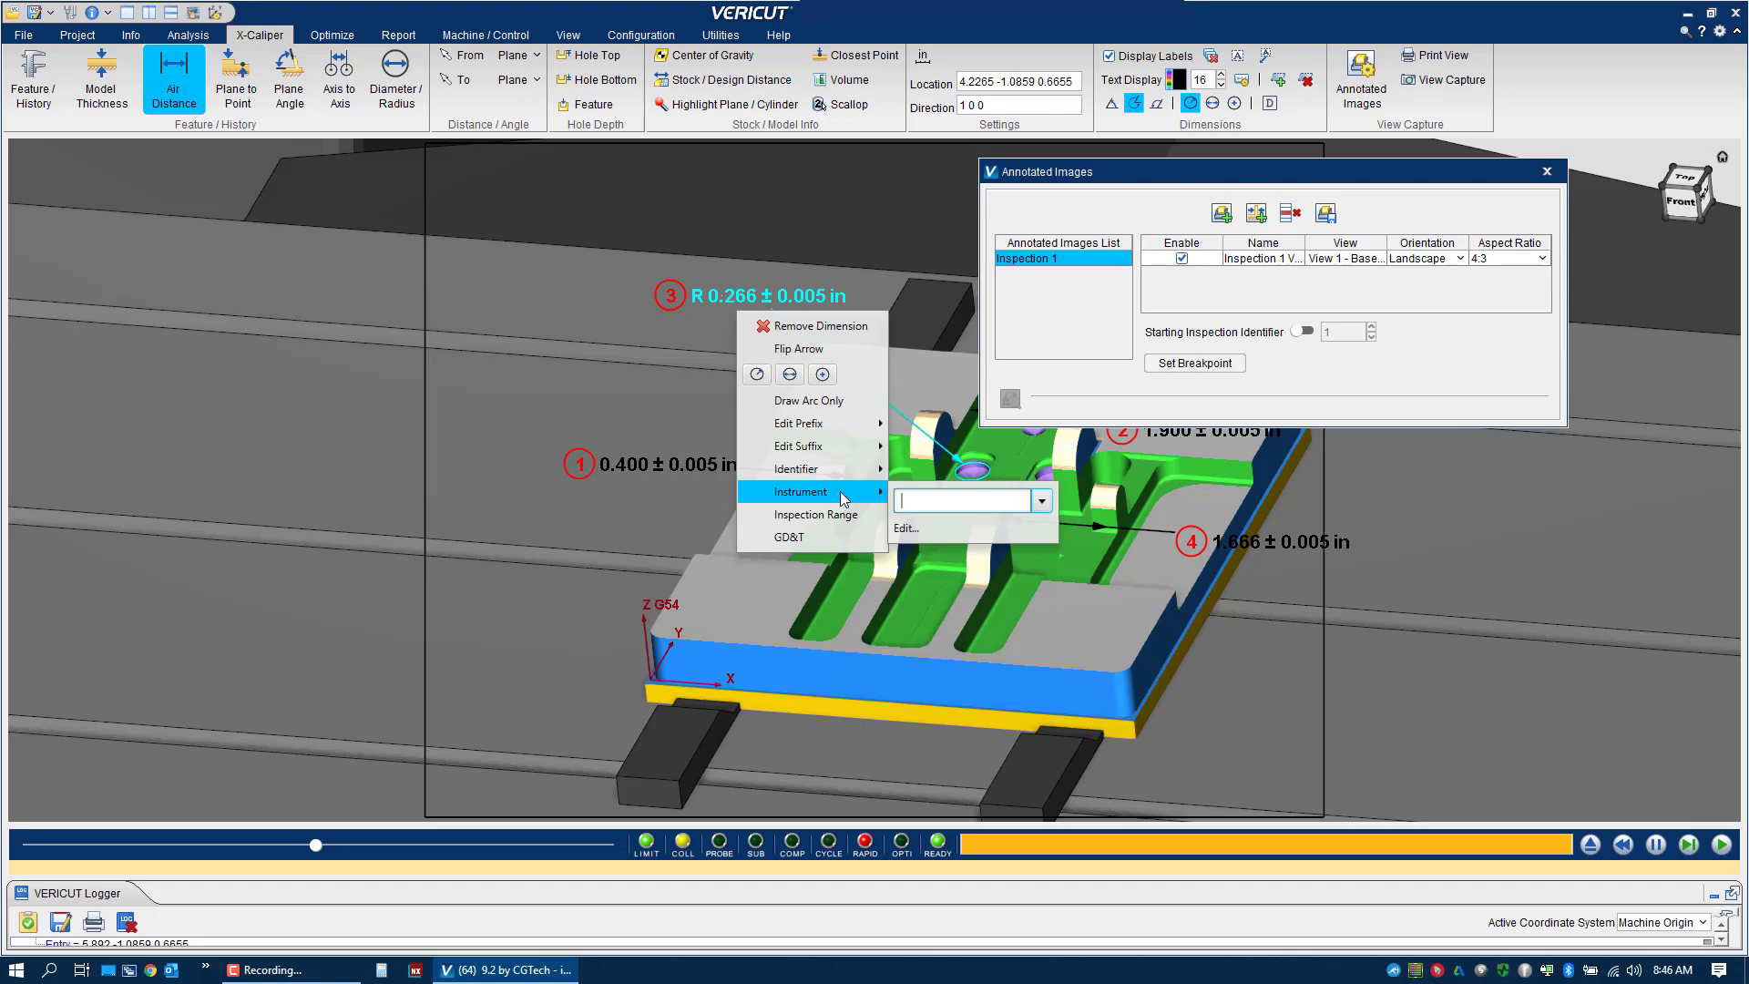
click(1041, 502)
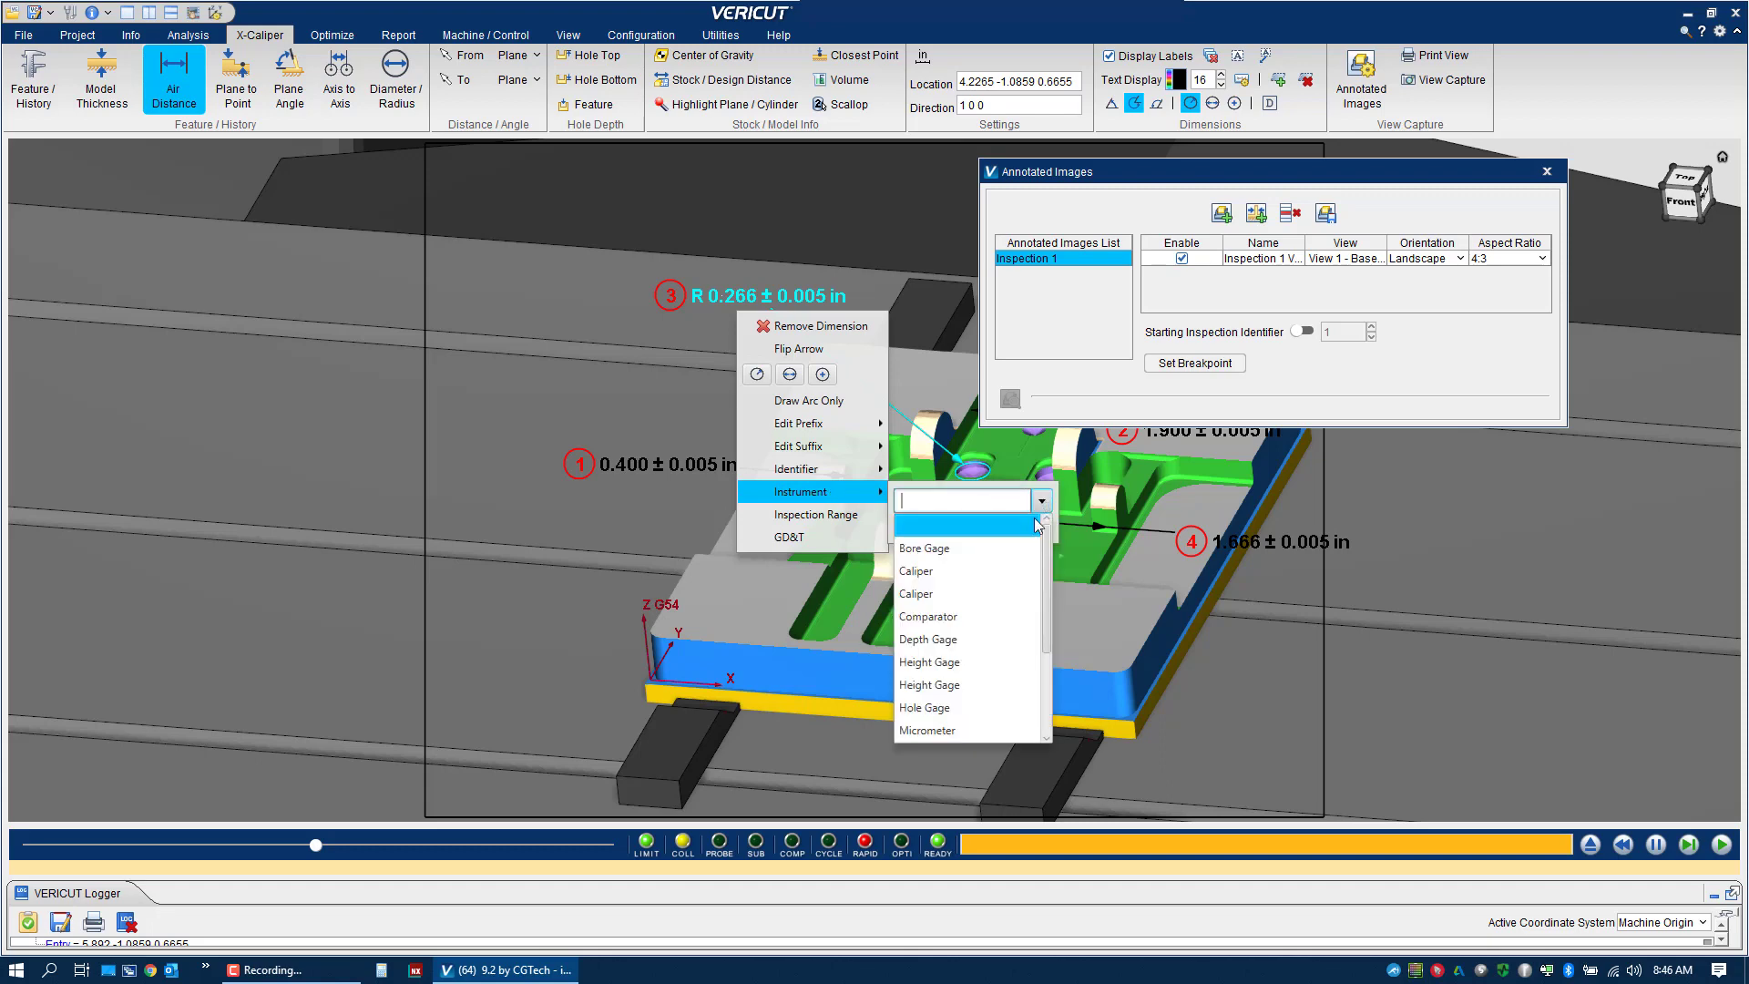
click(995, 583)
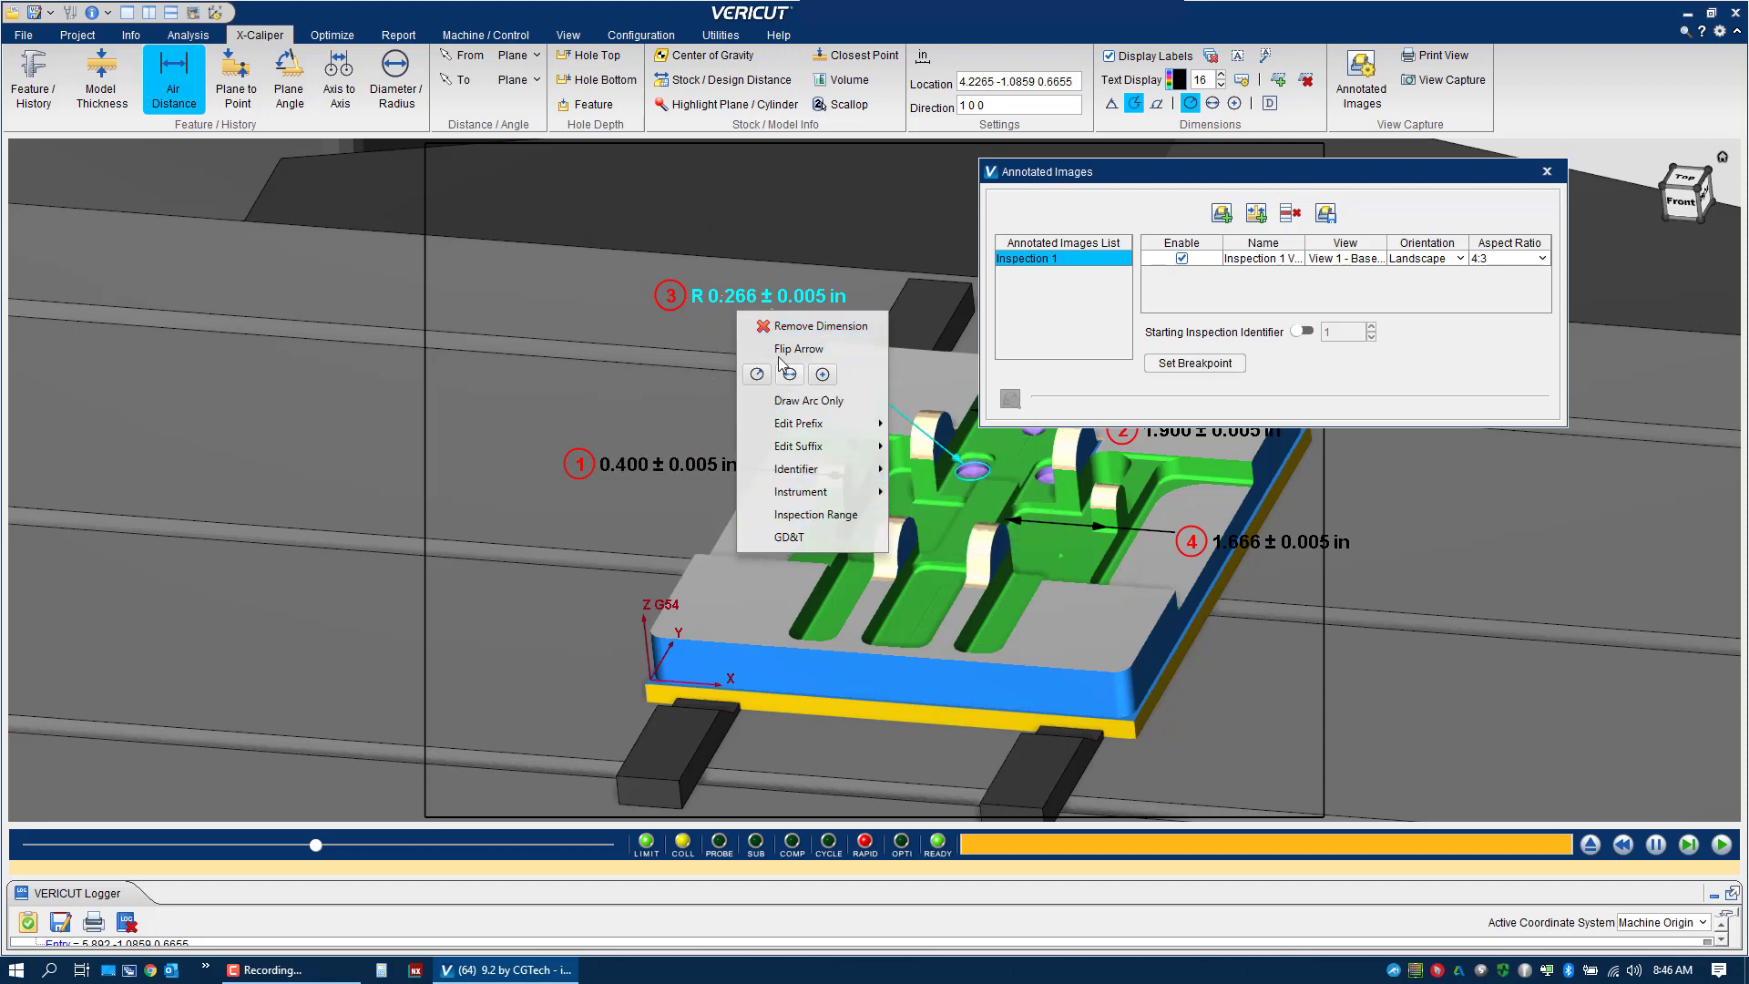
- Assign Micrometer as the inspection instrument for the small left lug's thickness dimension
right_click(688, 477)
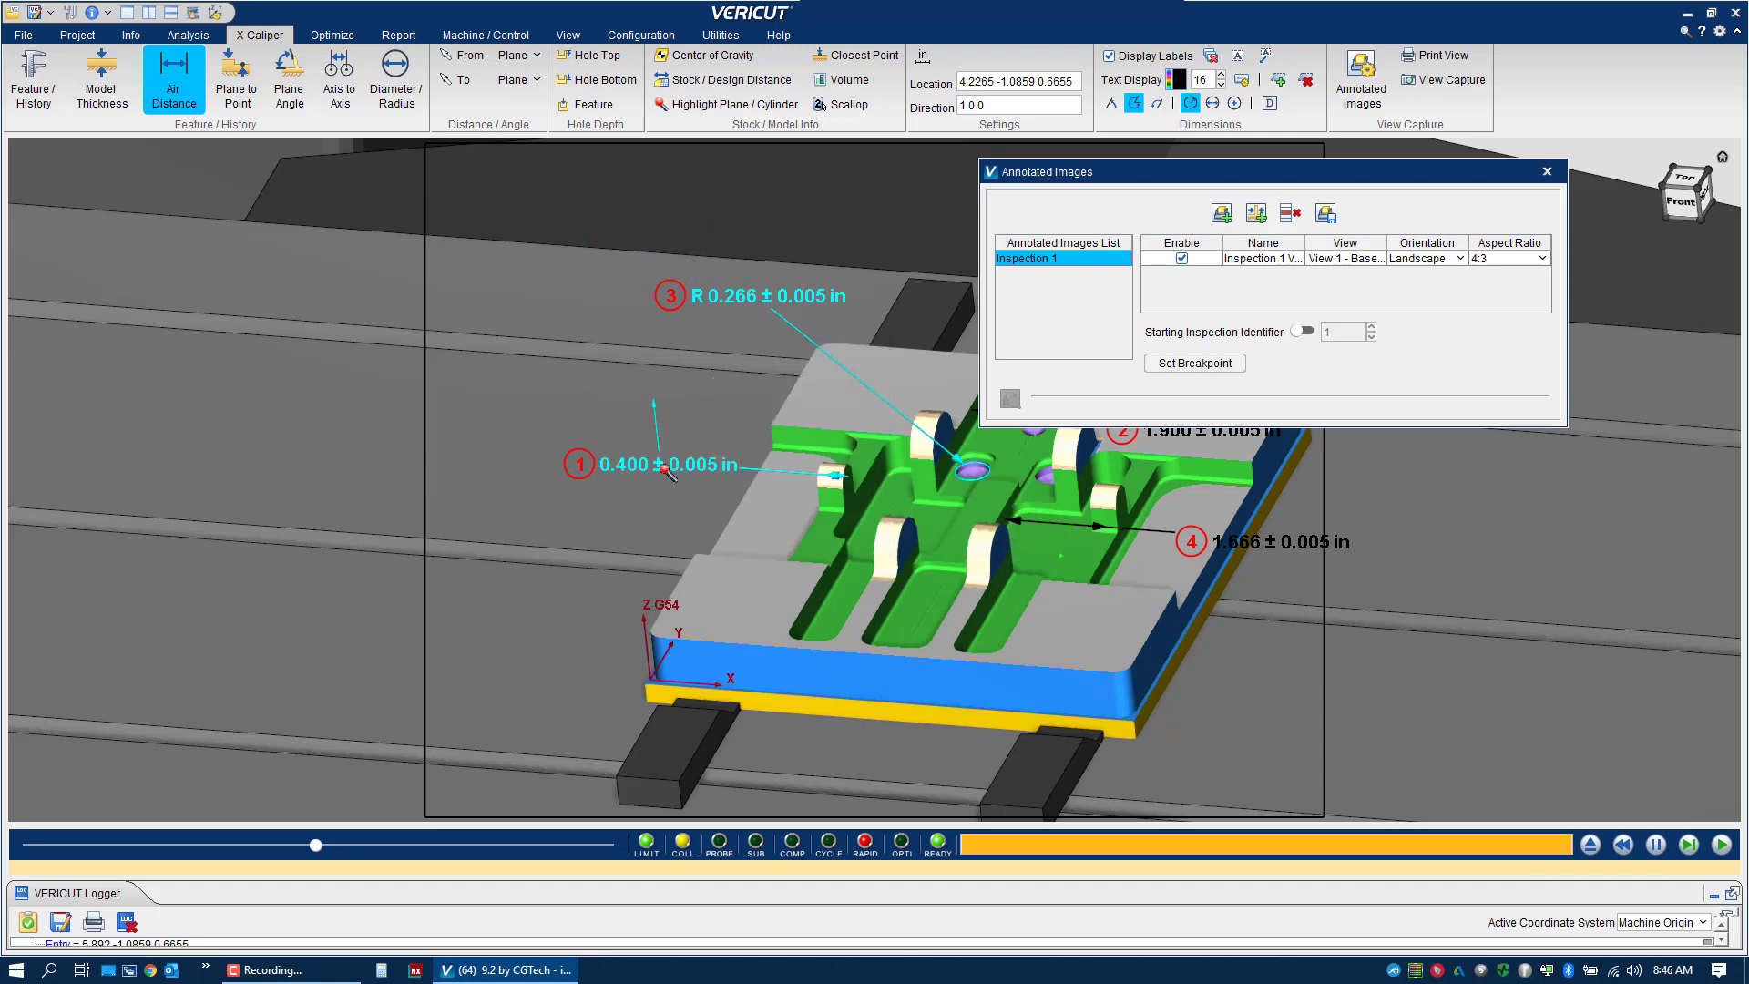
right_click(678, 482)
mouse_move(752, 609)
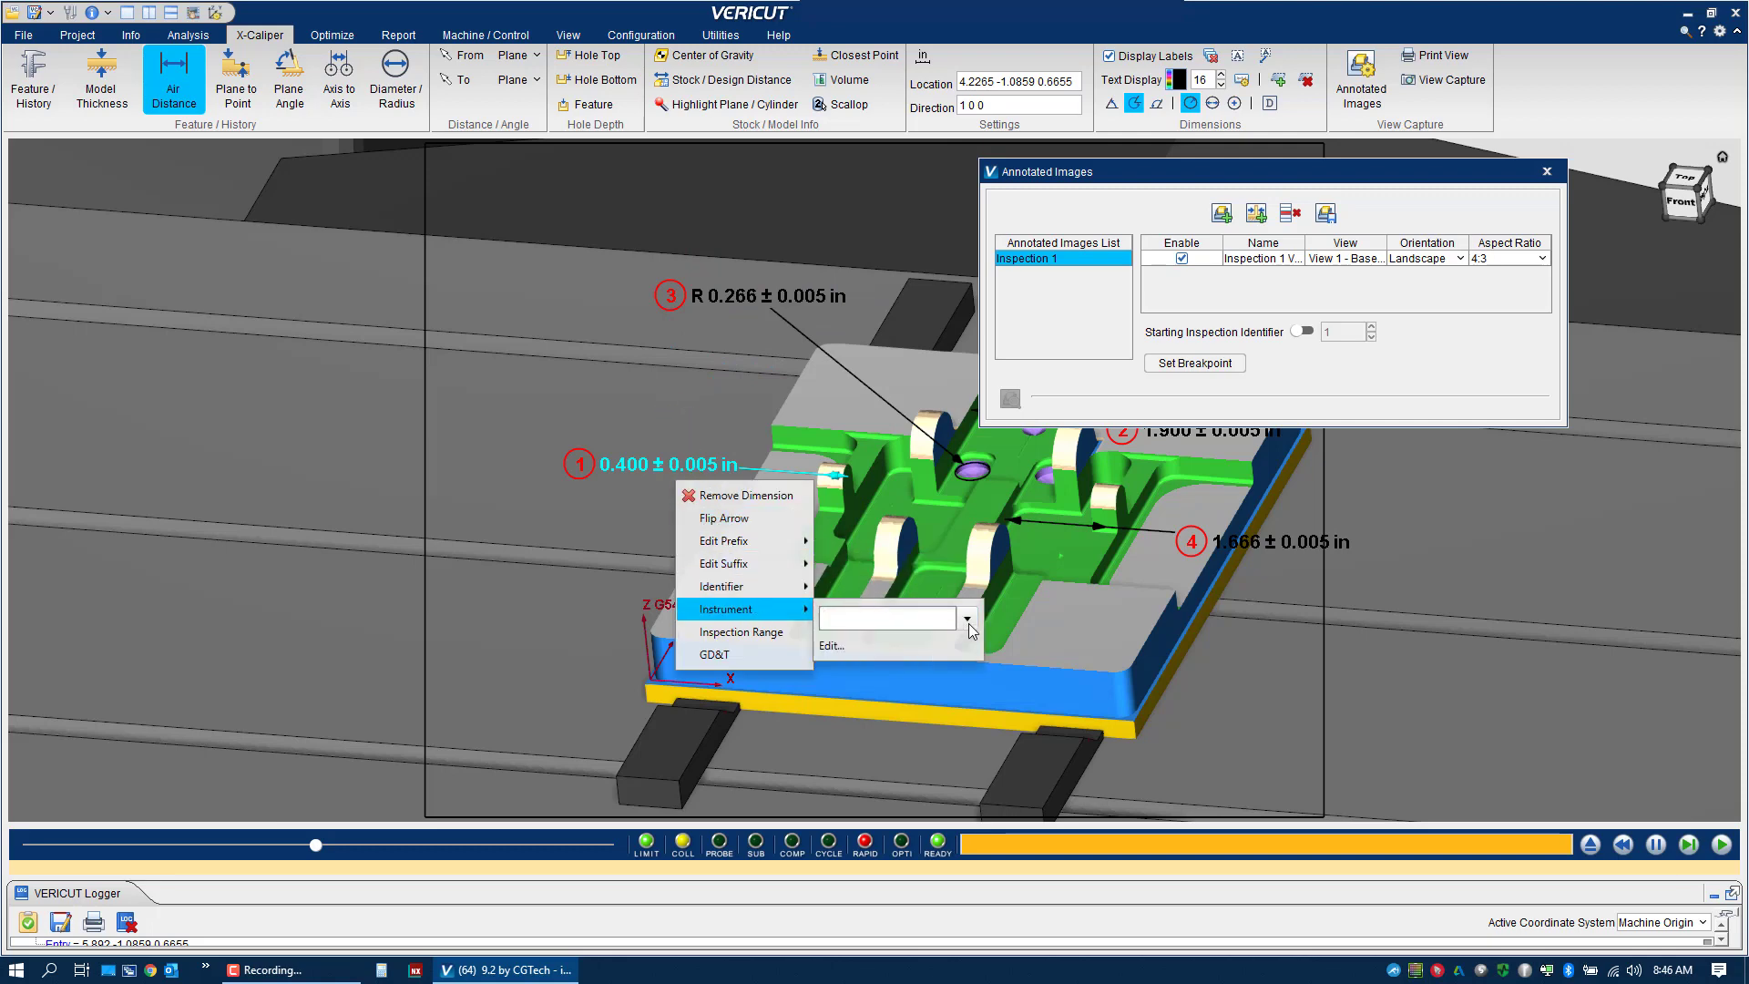
click(967, 619)
click(911, 844)
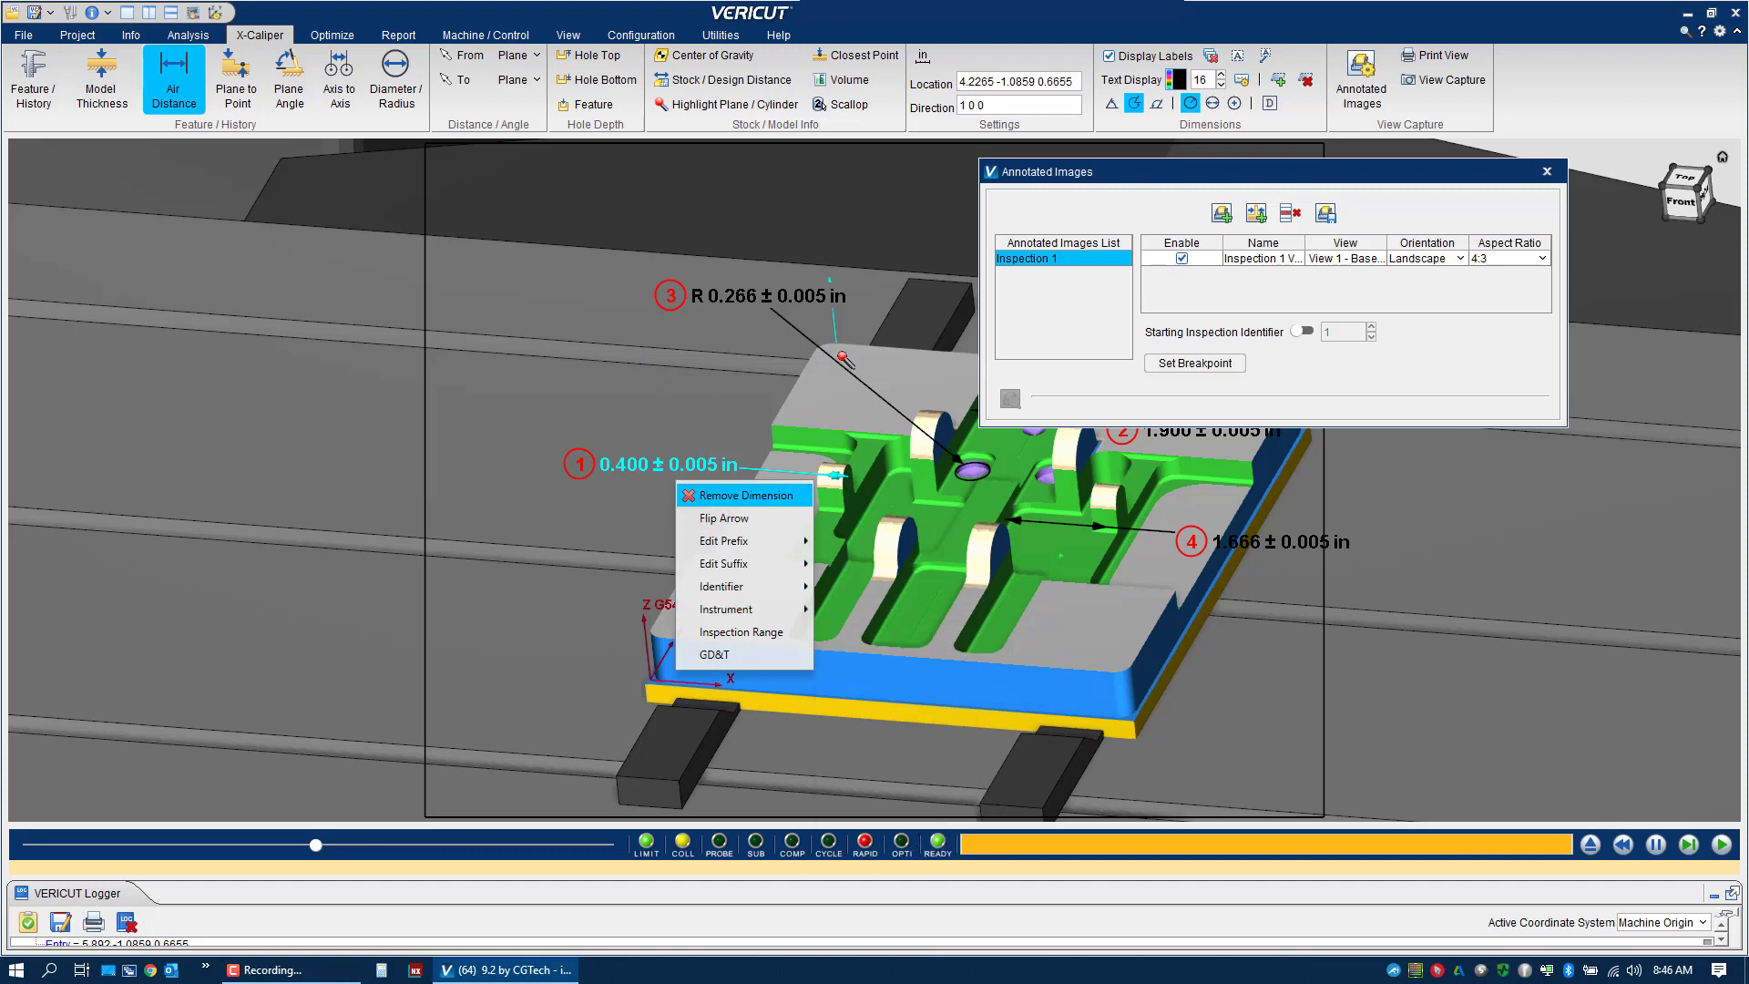
- Assign Caliper as the inspection instrument for the rear pocket's air distance dimension
right_click(1229, 434)
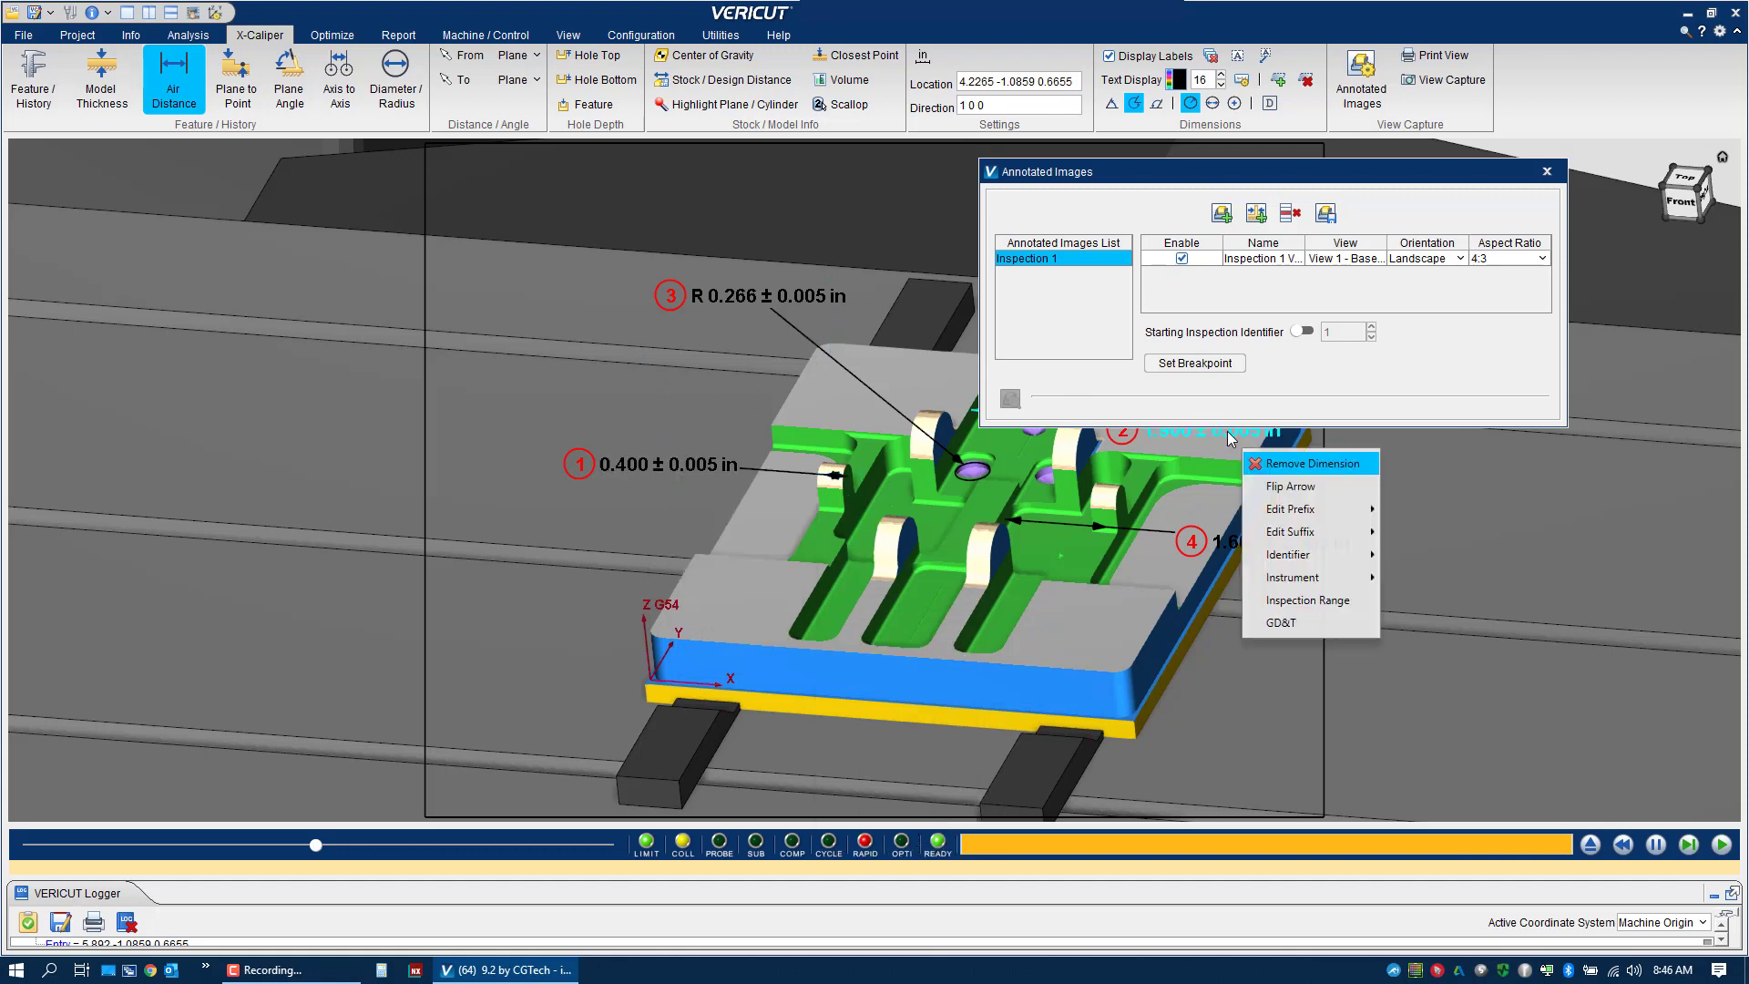
mouse_move(1294, 576)
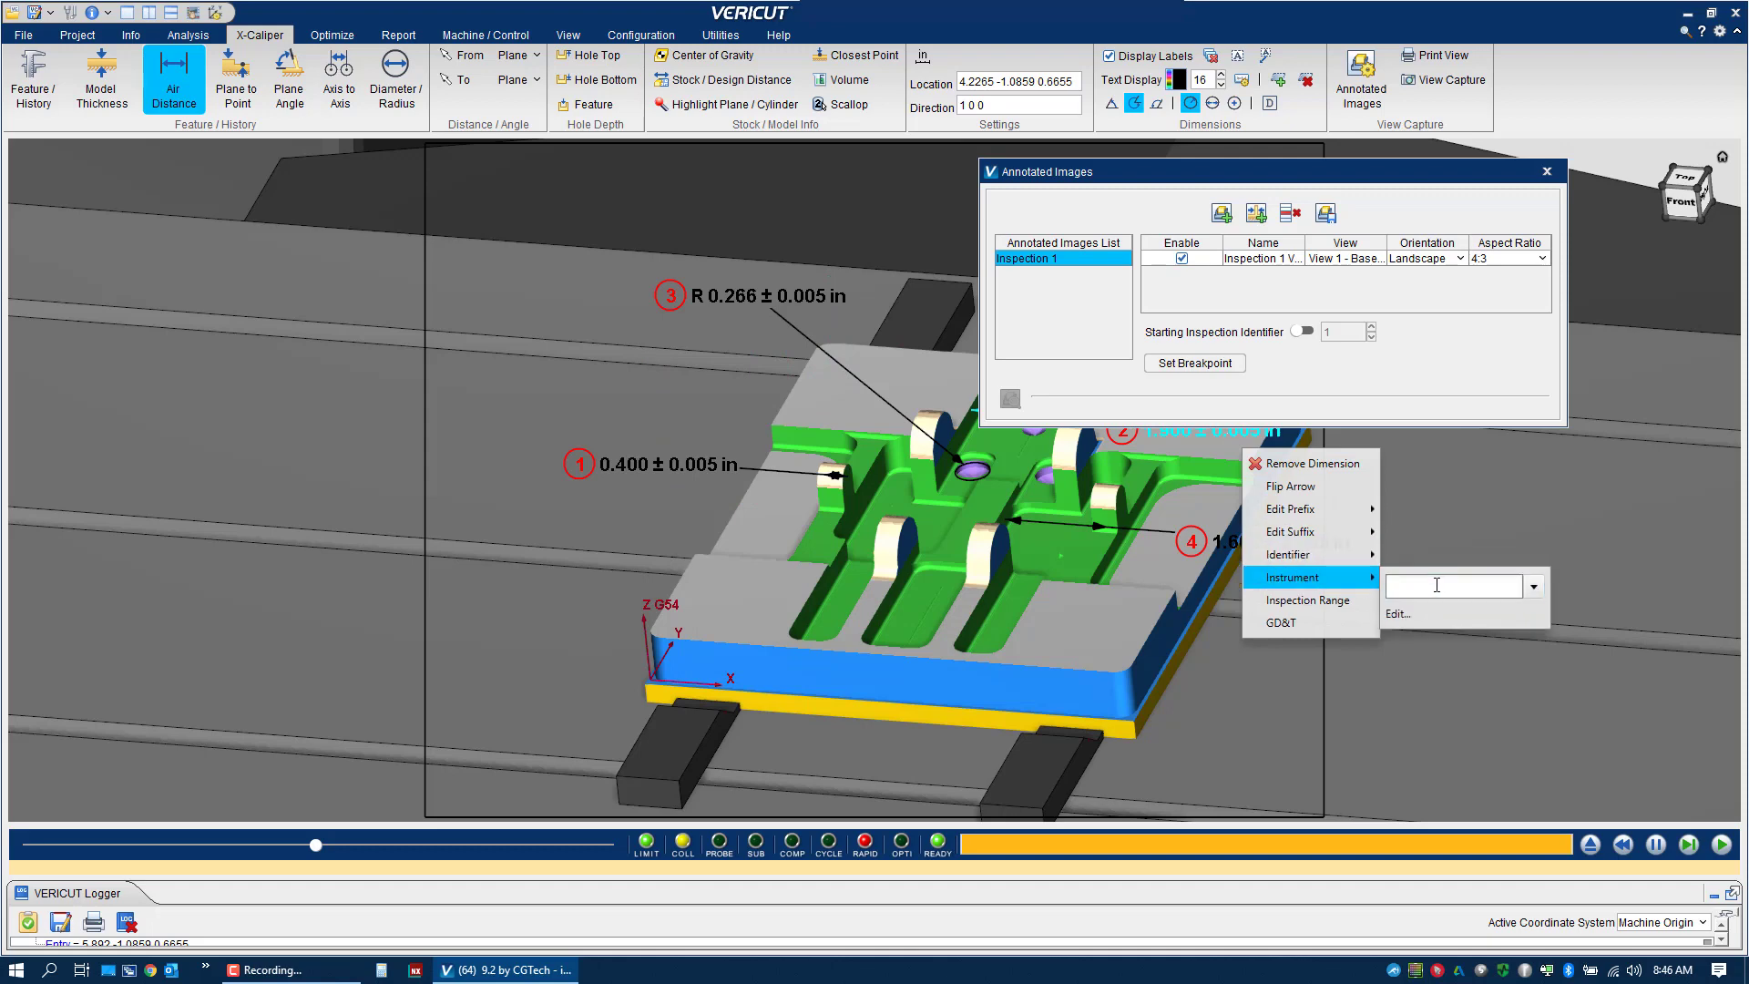
click(1535, 587)
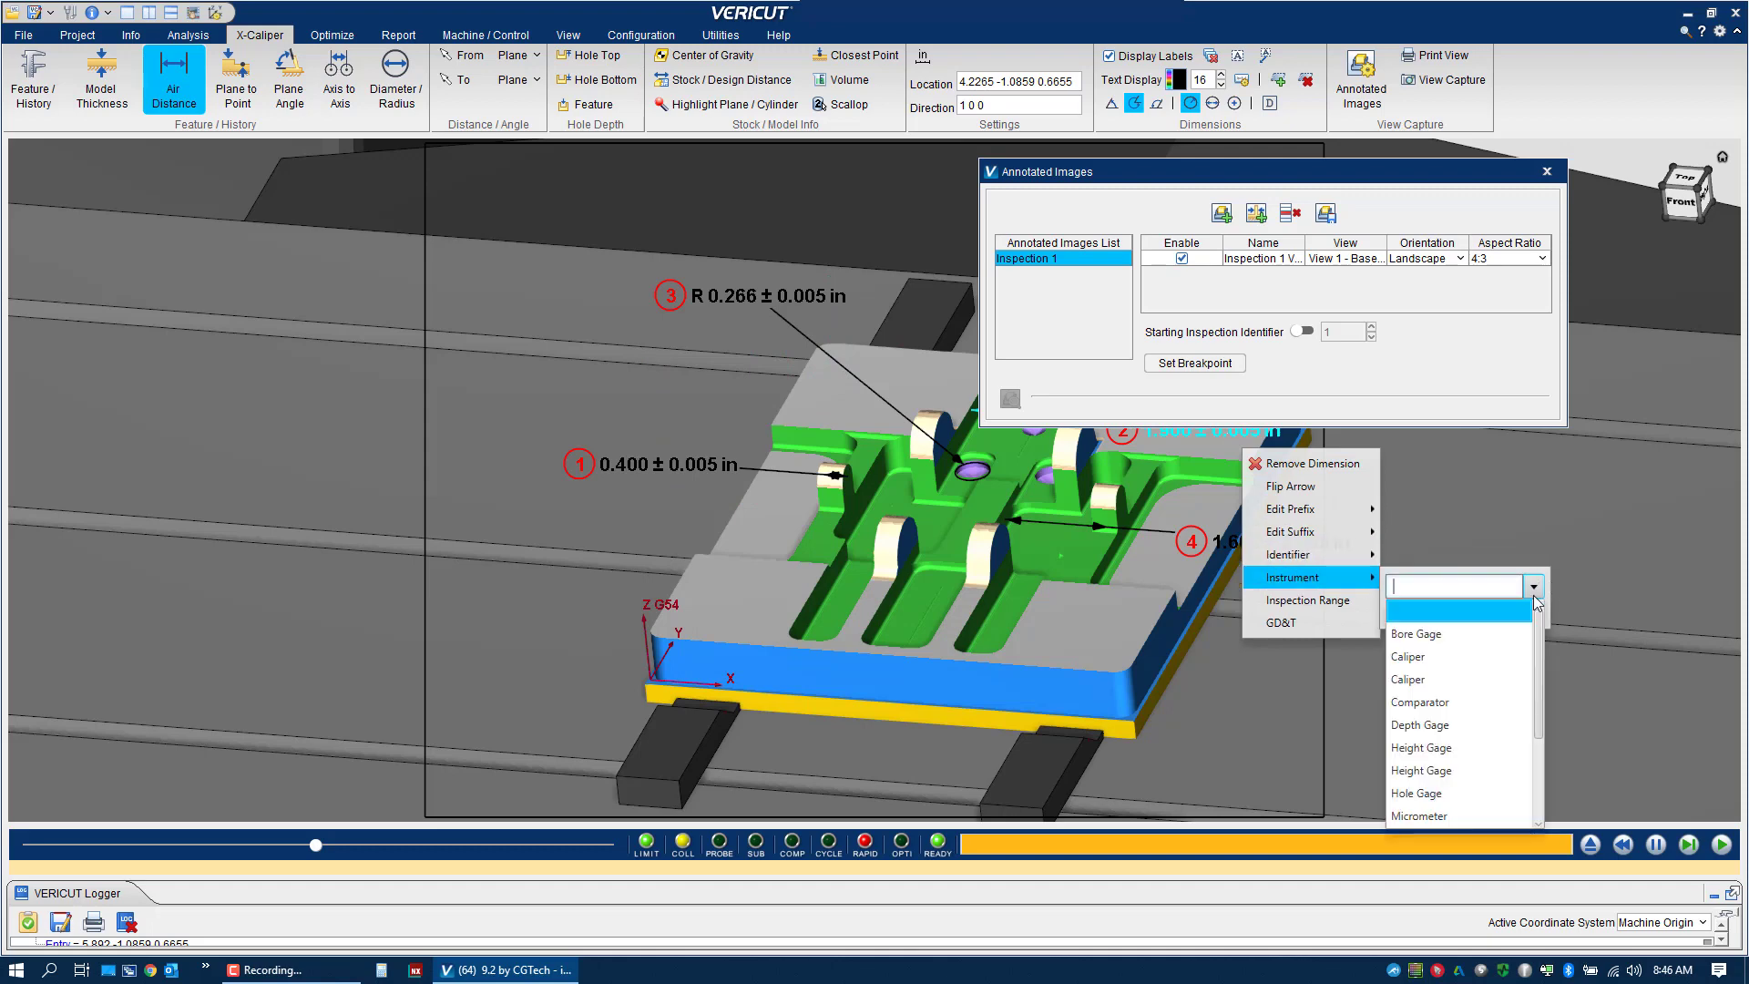
click(1414, 681)
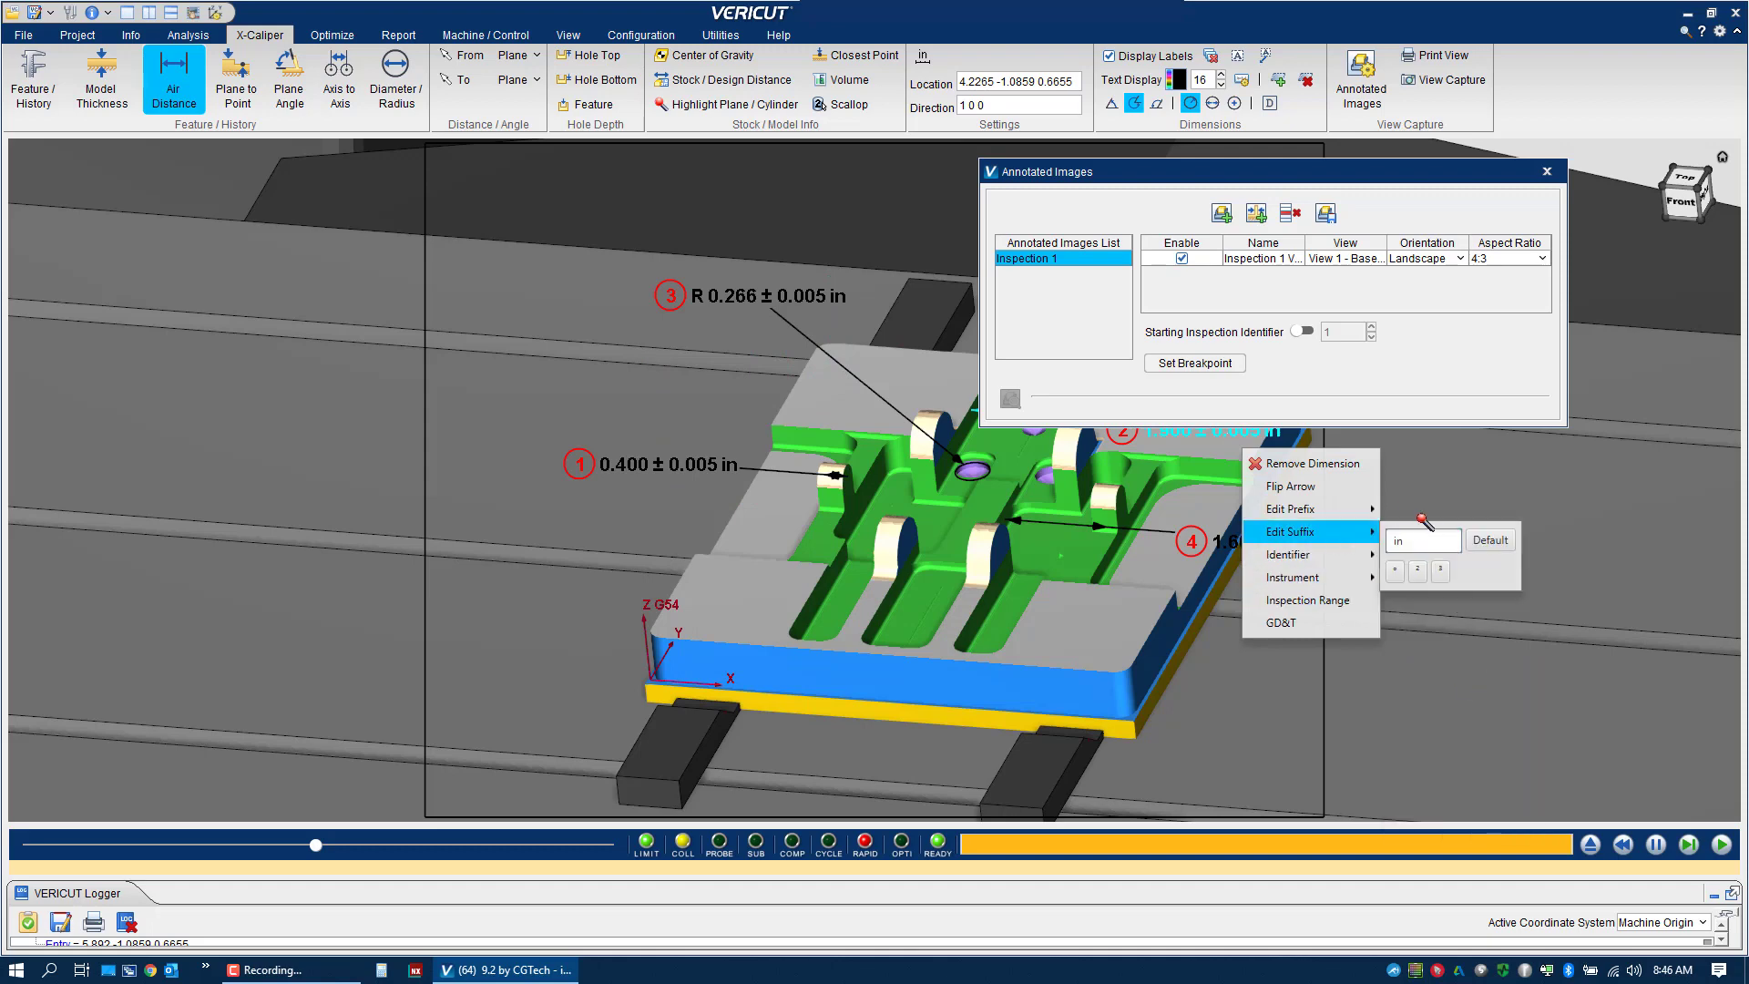
mouse_move(1302, 554)
- Assign Caliper as the instrument for the front-right pocket's air distance dimension, and move the annotated images dialog clear of the model
right_click(1228, 550)
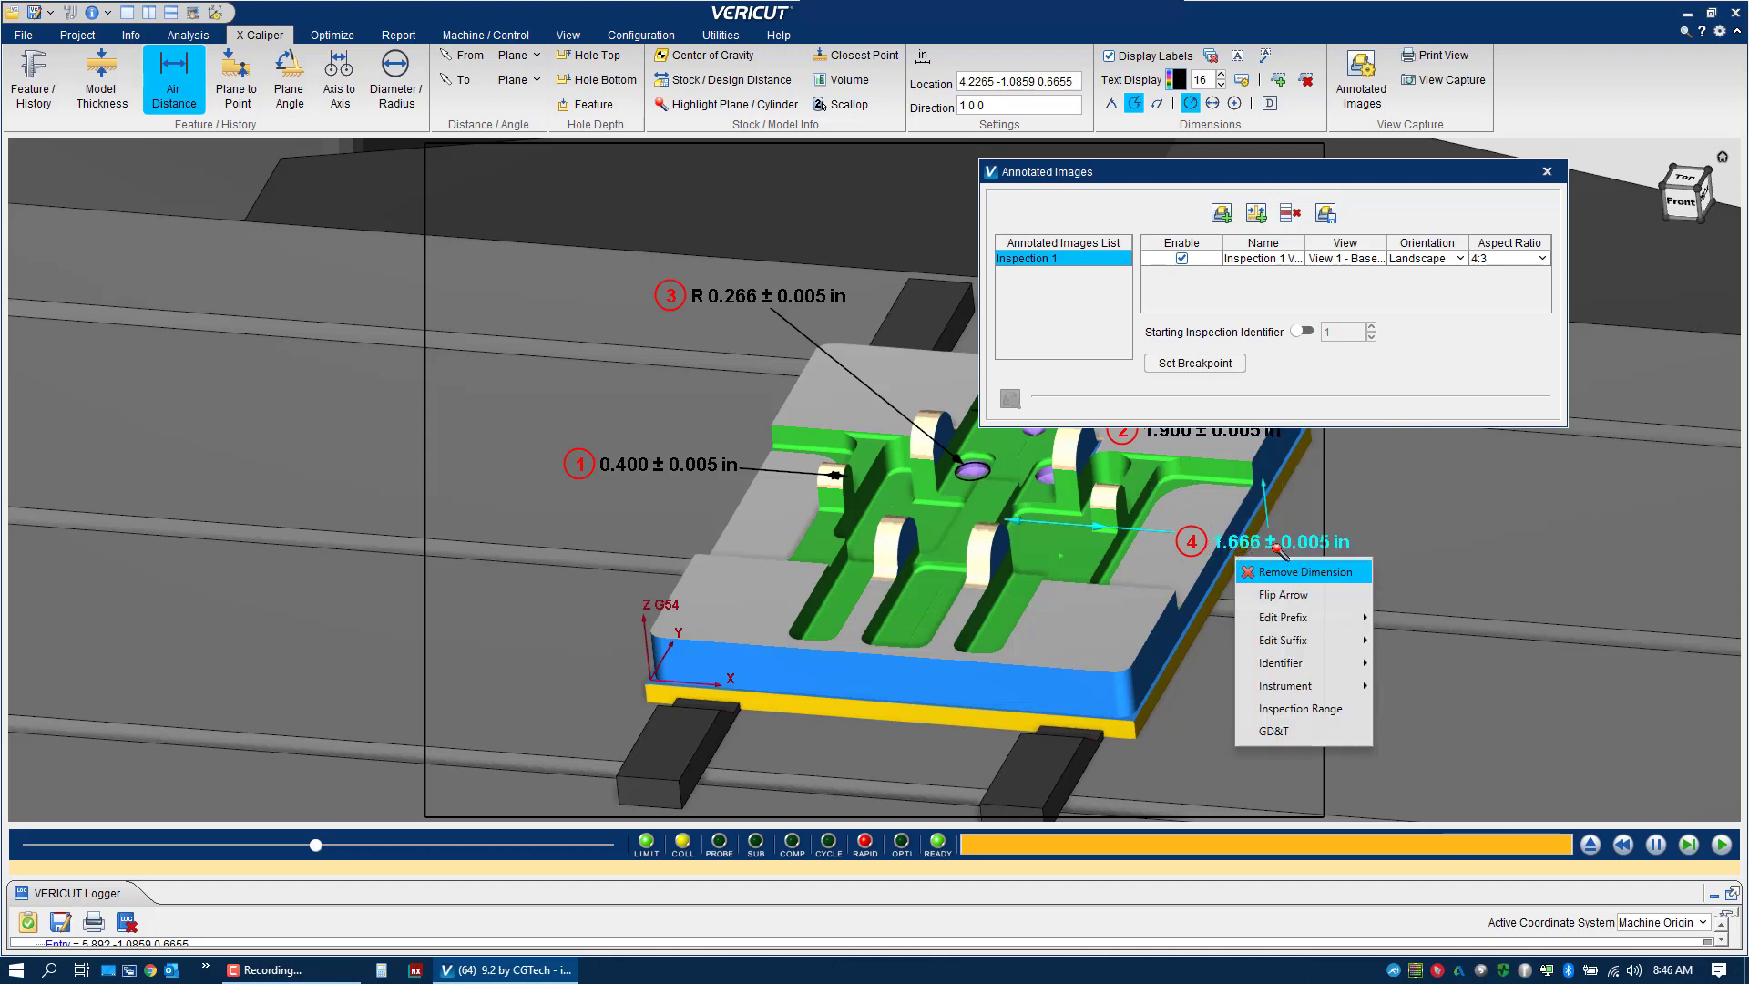
mouse_move(1305, 666)
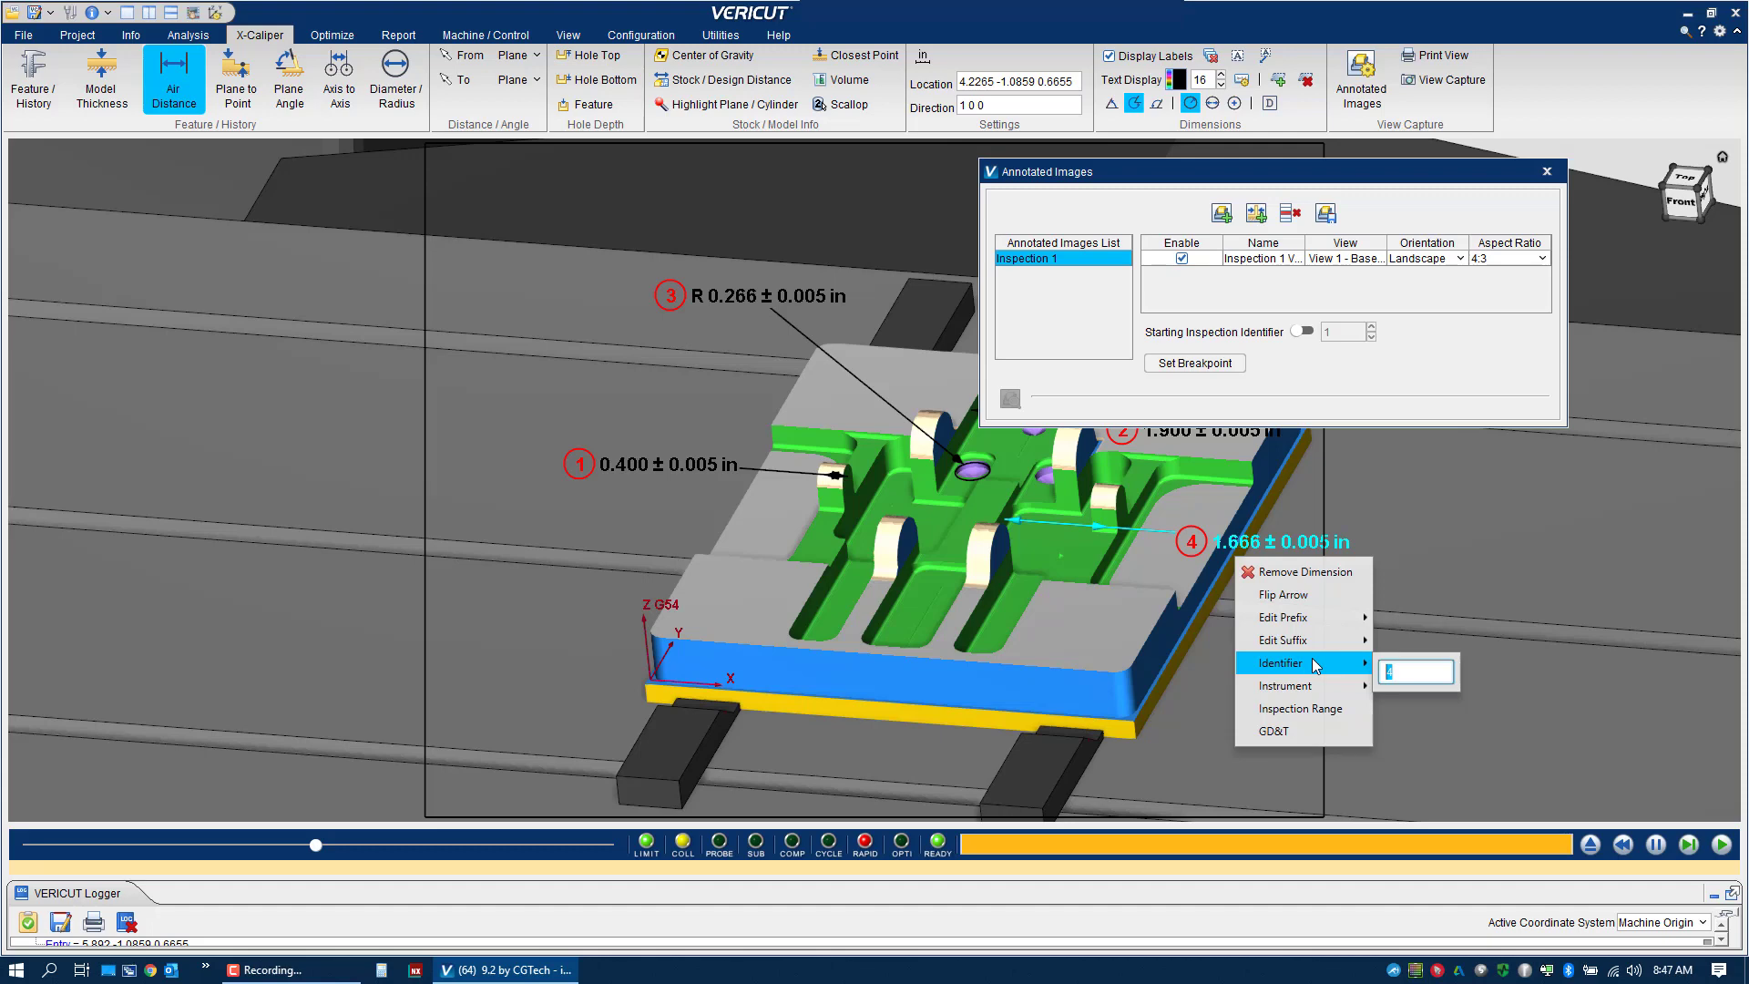
mouse_move(1317, 695)
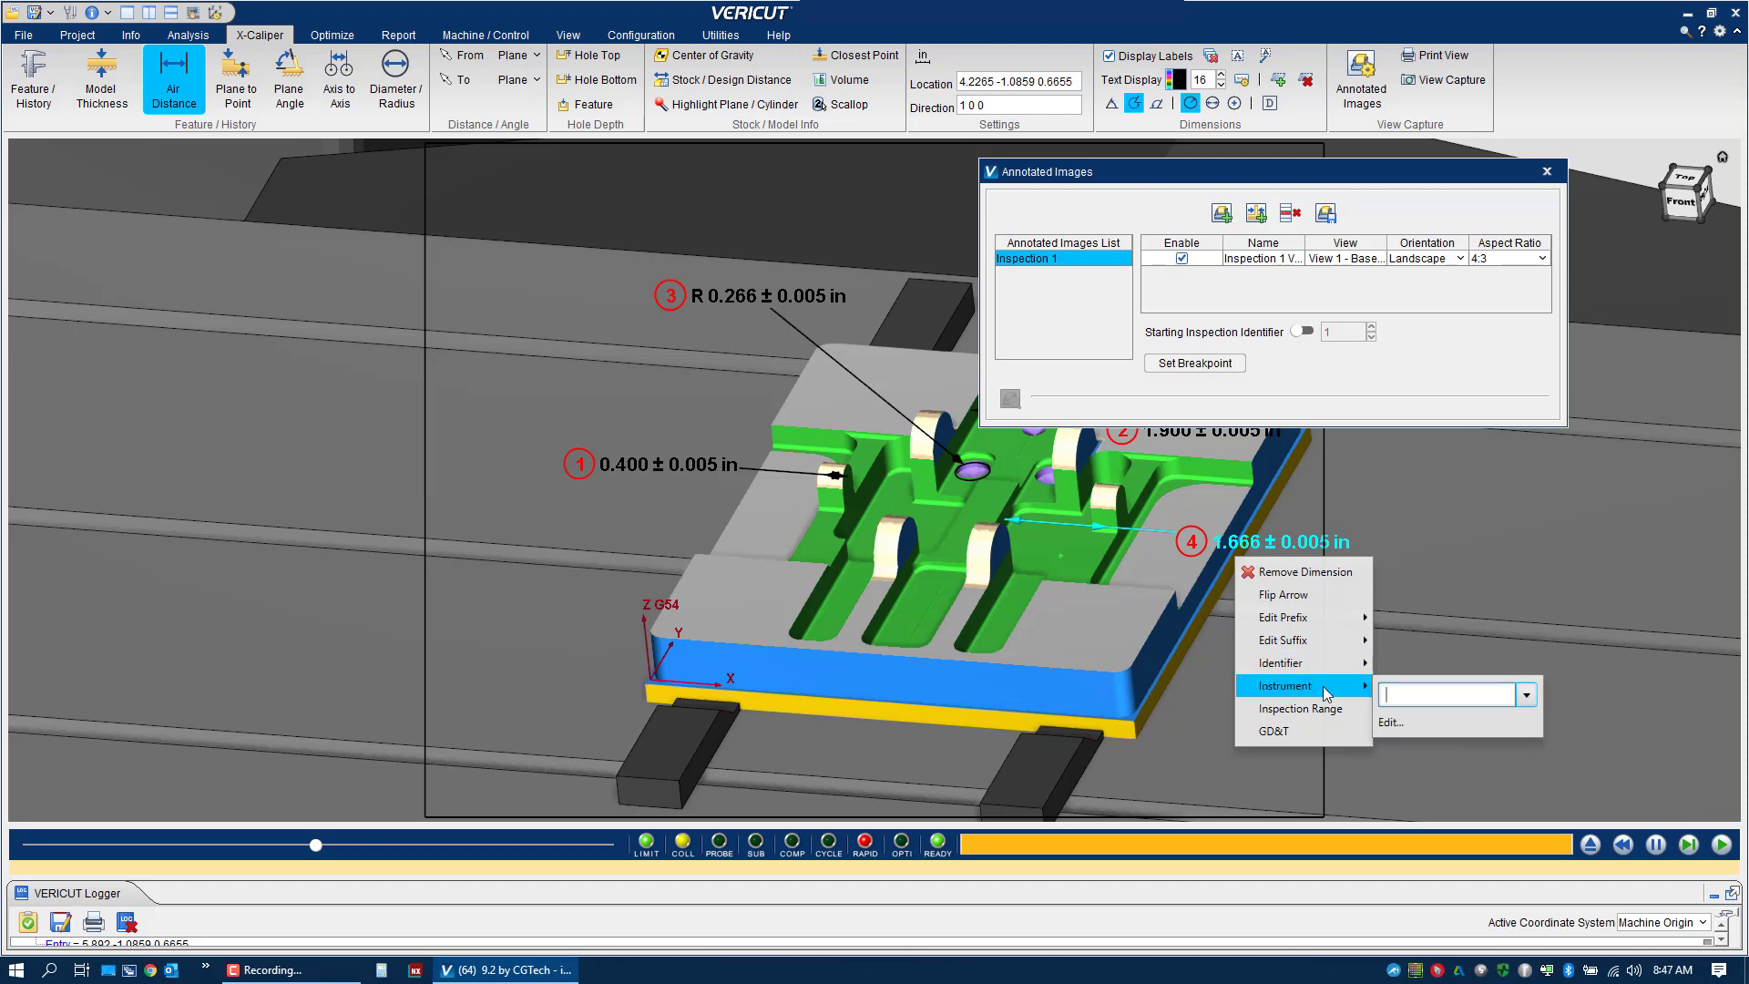
click(1533, 698)
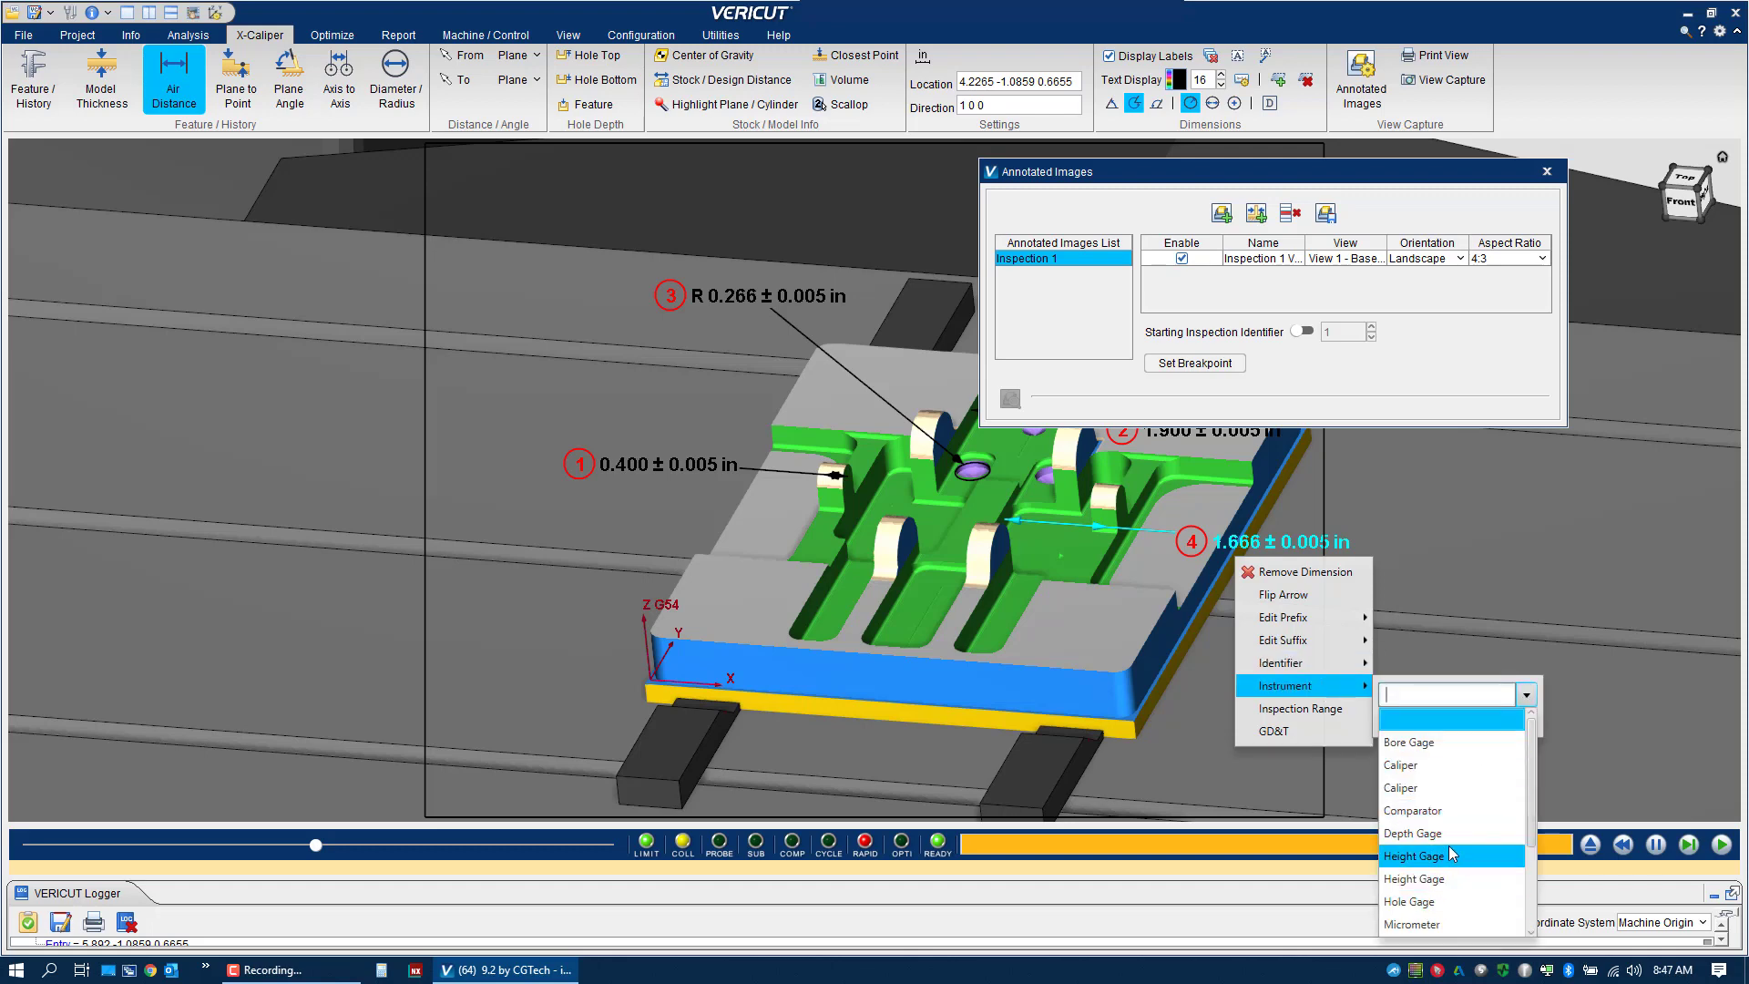
click(1435, 766)
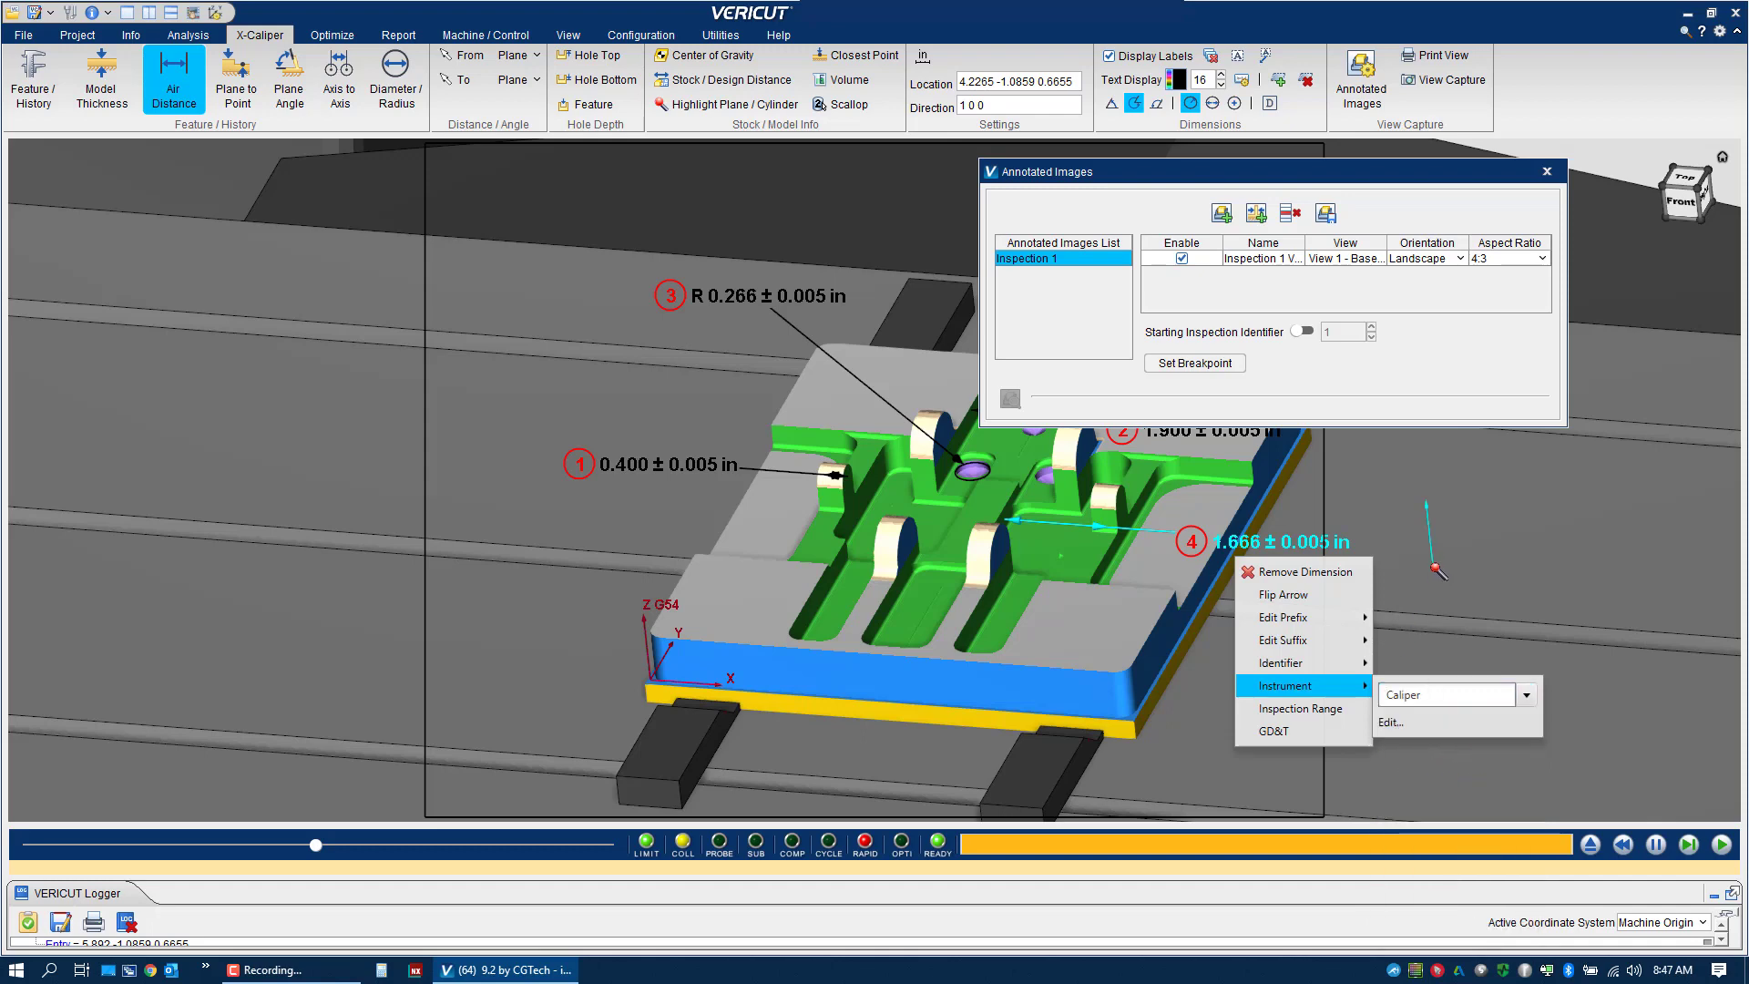
click(1141, 182)
mouse_move(1141, 182)
mouse_down()
mouse_move(1380, 211)
mouse_move(1060, 200)
mouse_move(1748, 87)
mouse_up()
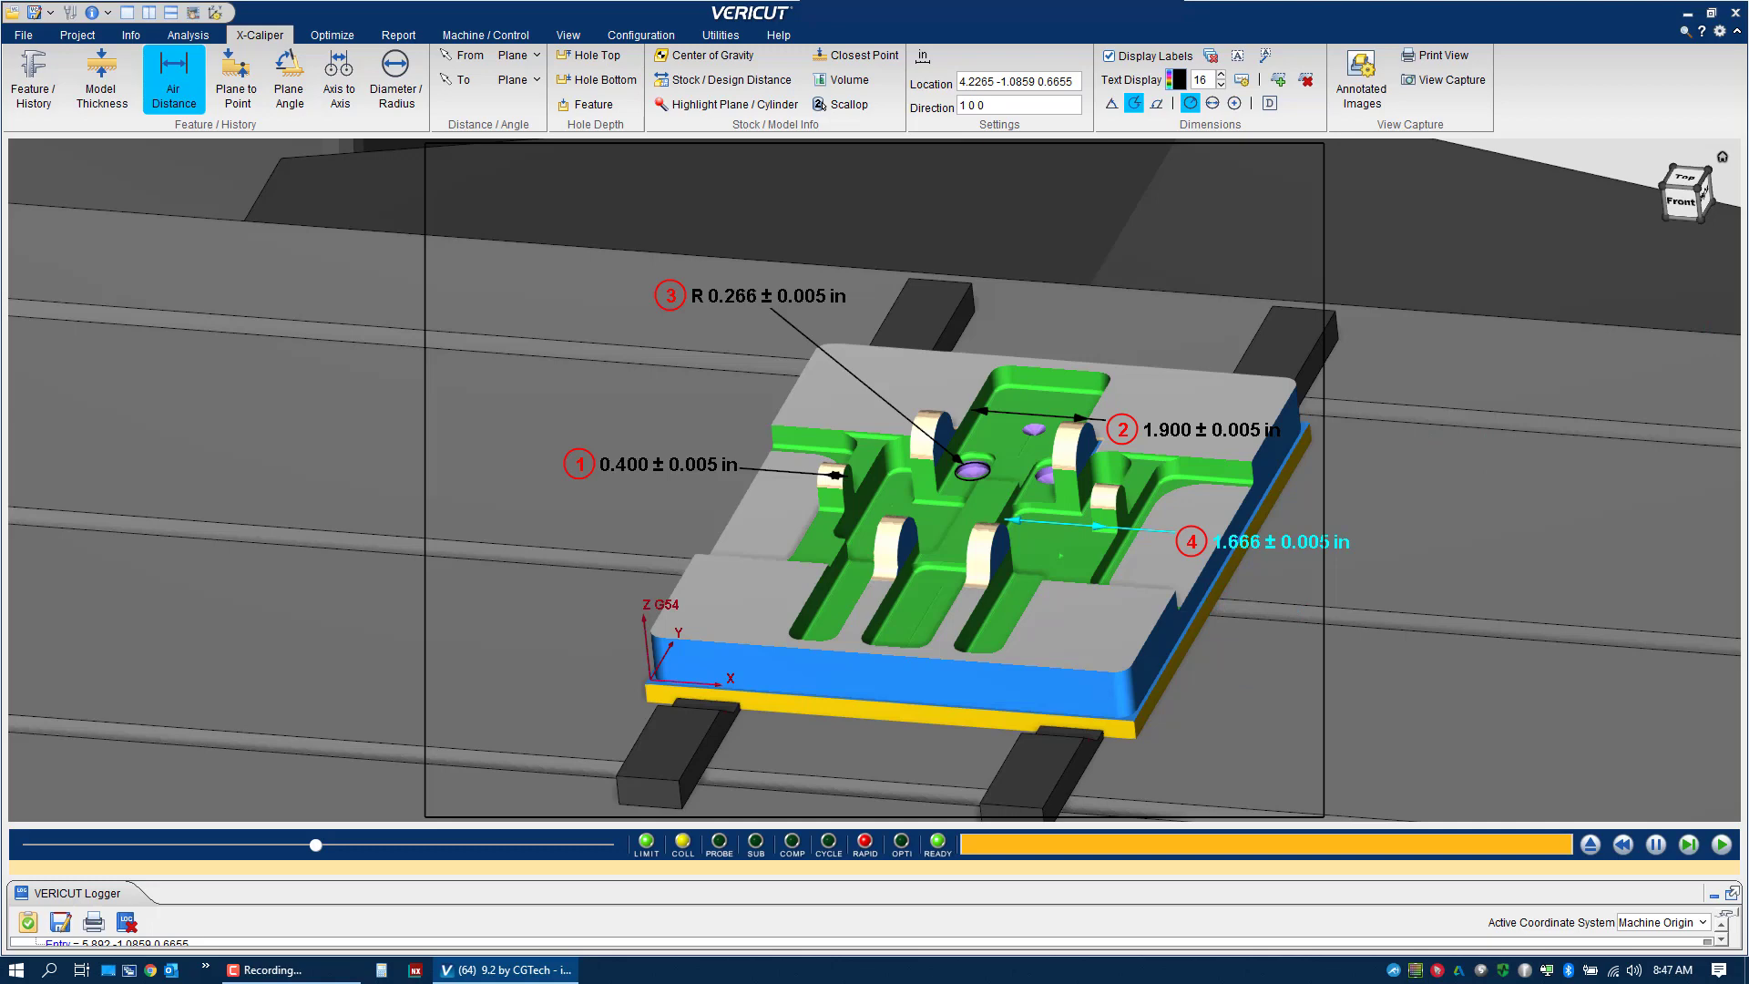
- Close the annotated images dialog and create the inspection report as vericut.pdf, replacing the existing file
mouse_move(1748, 455)
mouse_down()
mouse_move(1448, 463)
mouse_move(534, 375)
mouse_move(506, 353)
mouse_move(708, 316)
mouse_move(236, 357)
mouse_move(142, 278)
mouse_move(82, 259)
mouse_move(116, 279)
mouse_up()
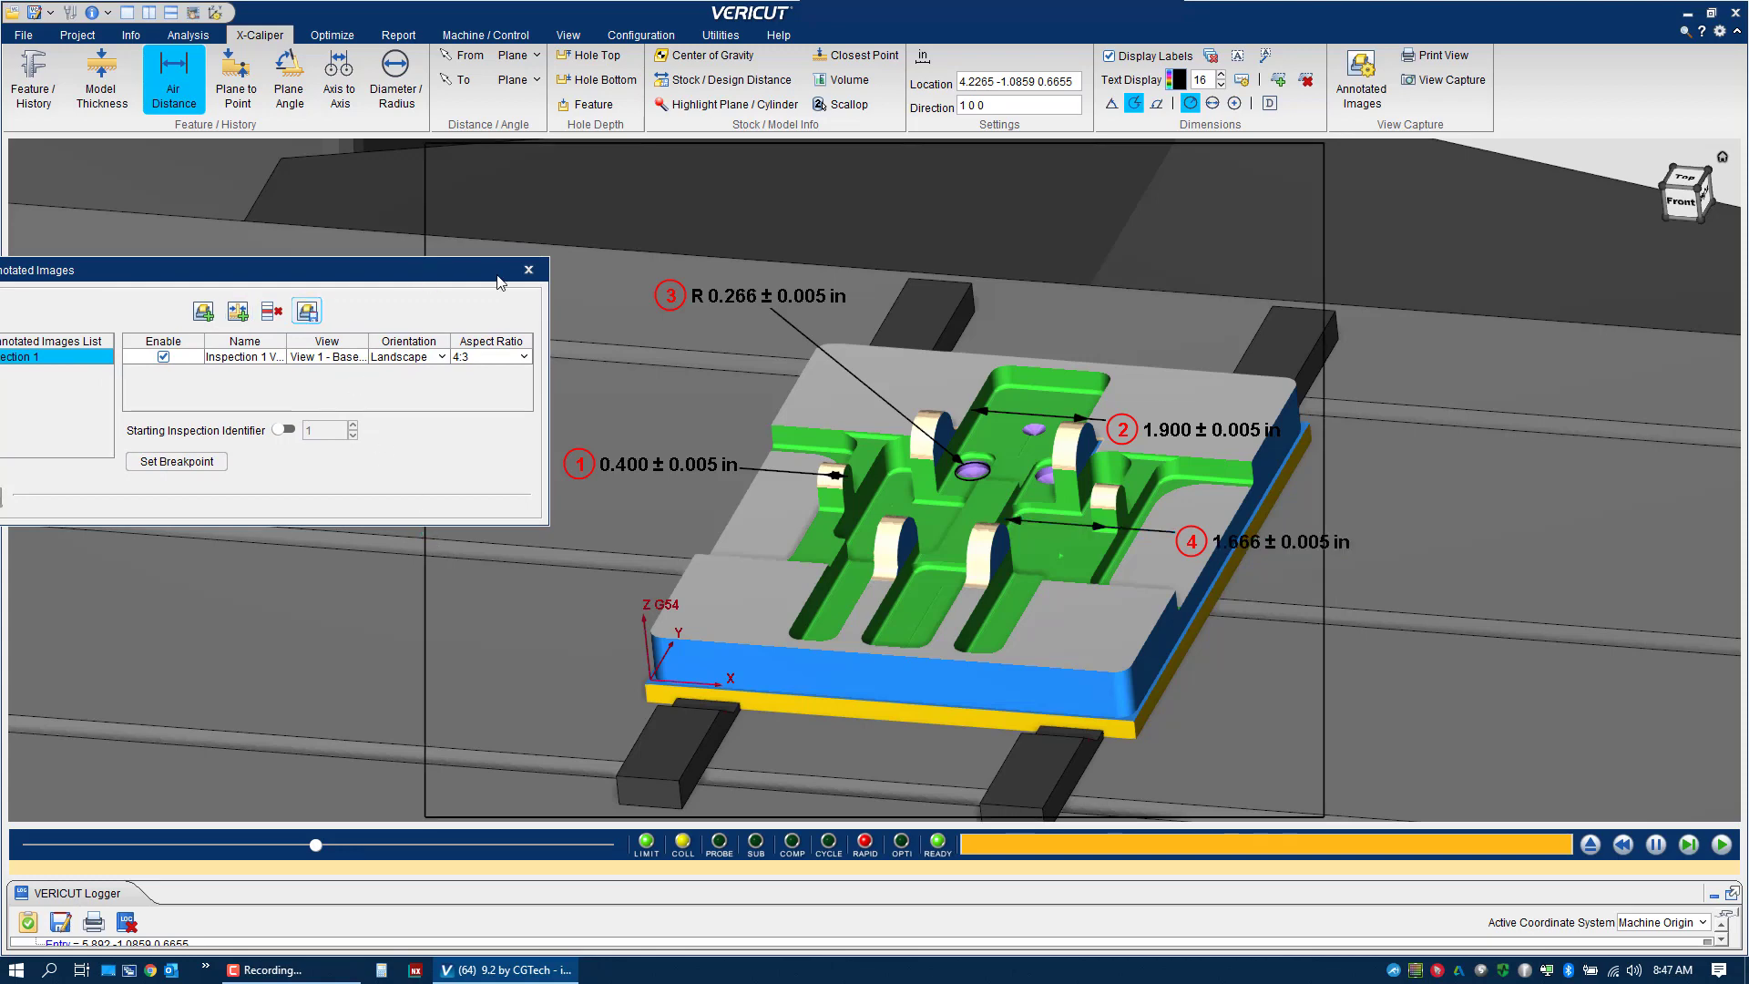
click(527, 270)
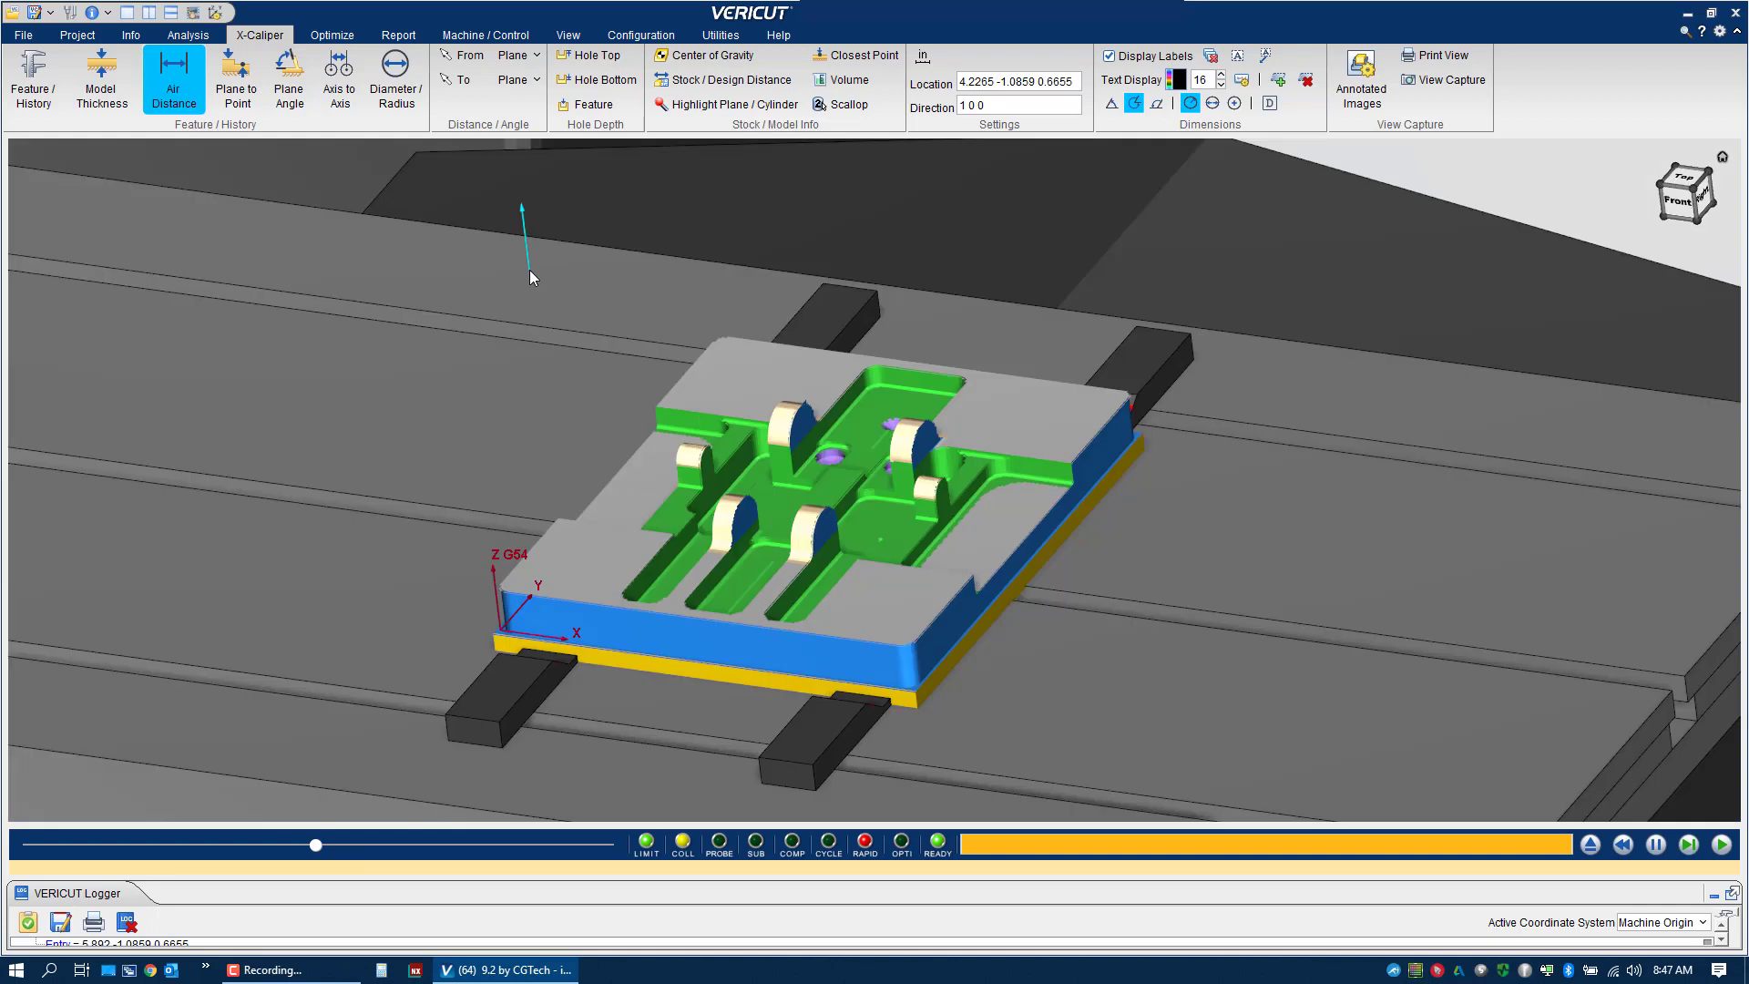
click(397, 36)
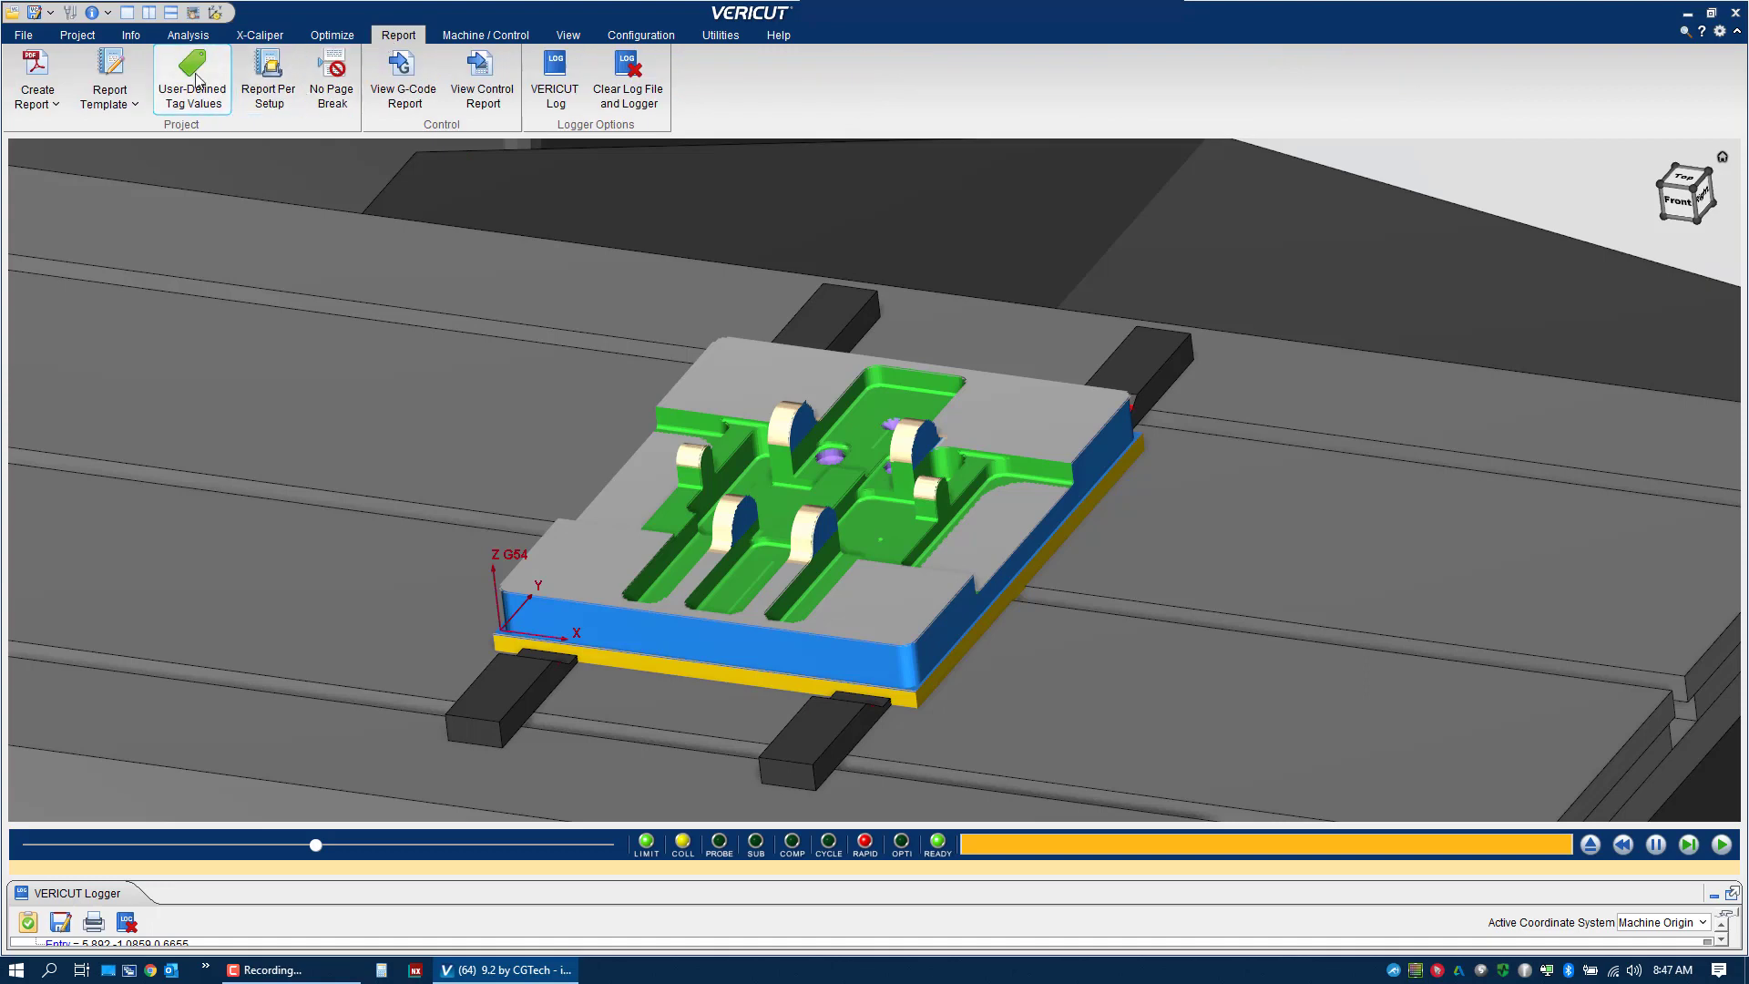
click(64, 107)
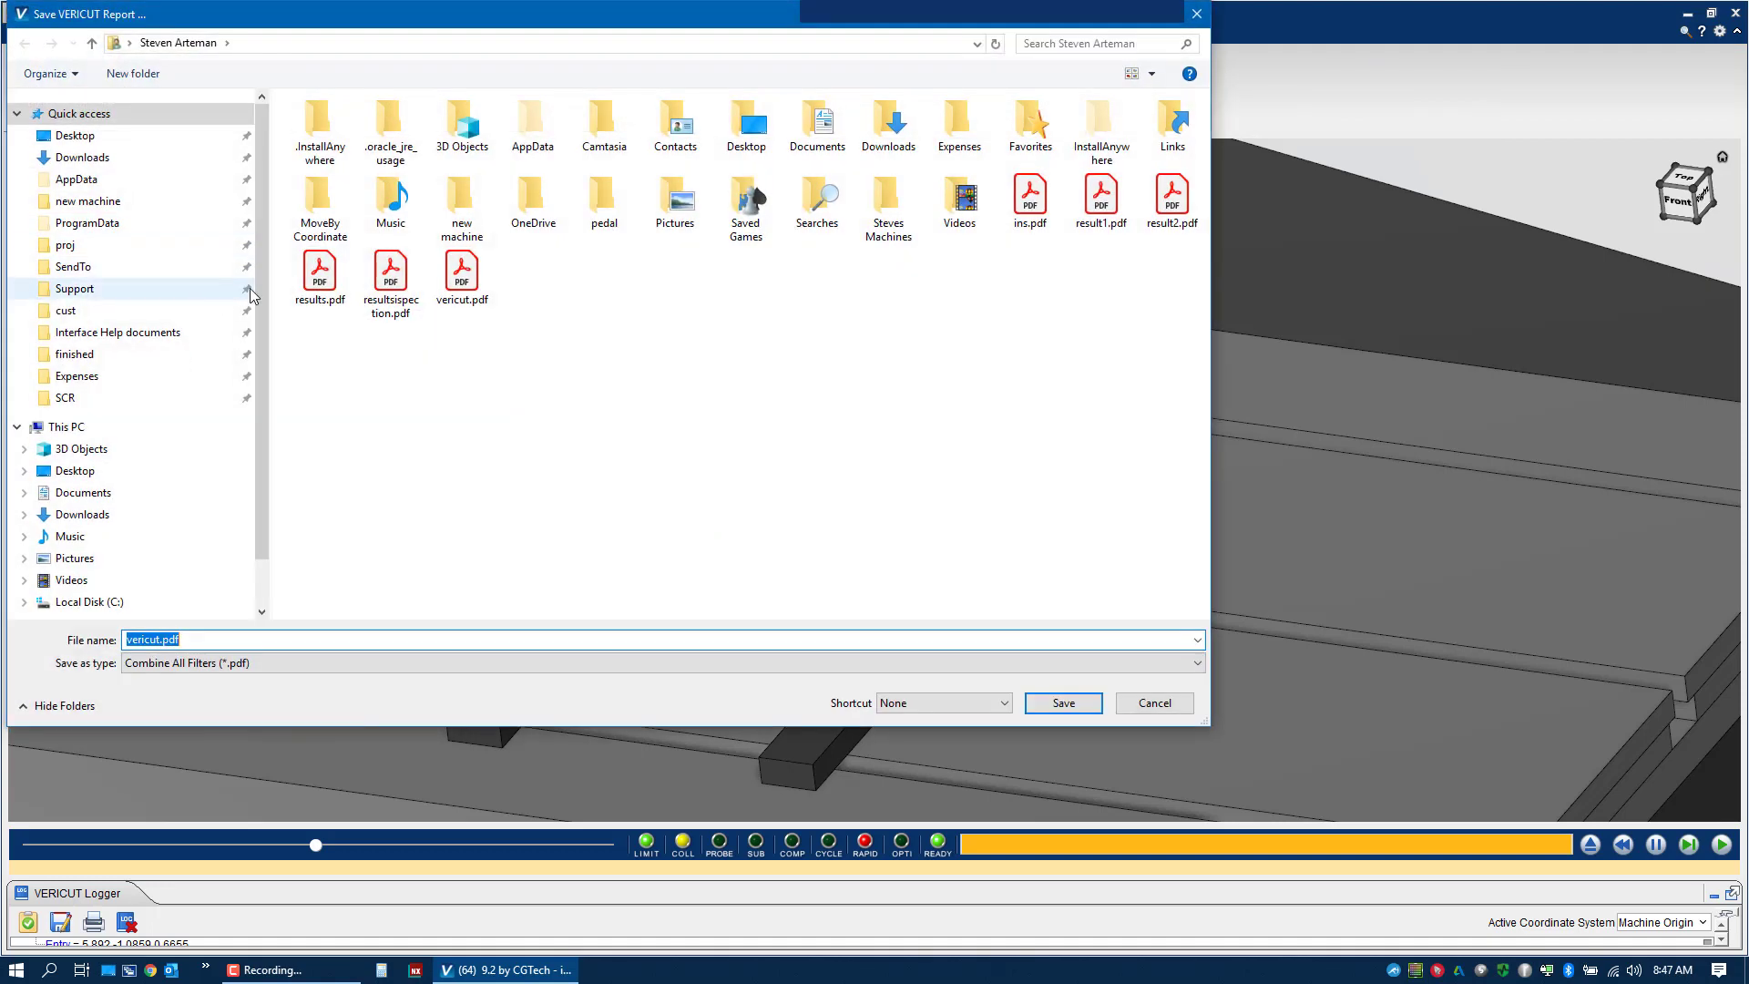
click(1057, 705)
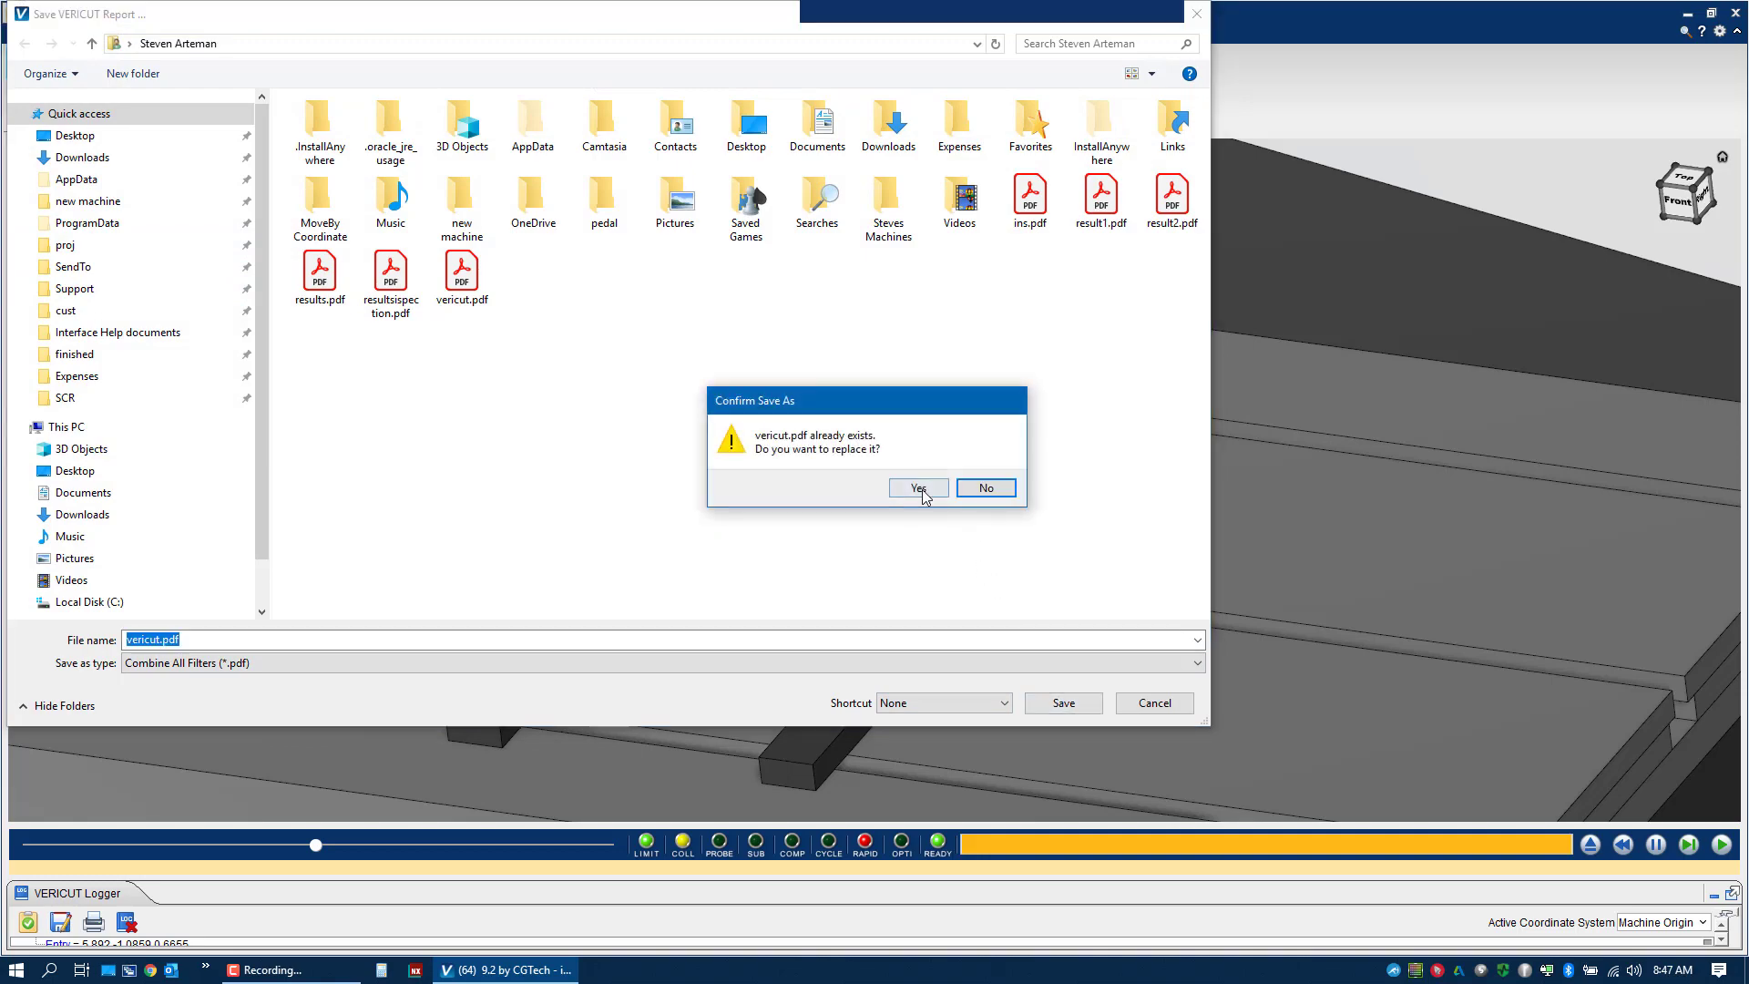
click(920, 488)
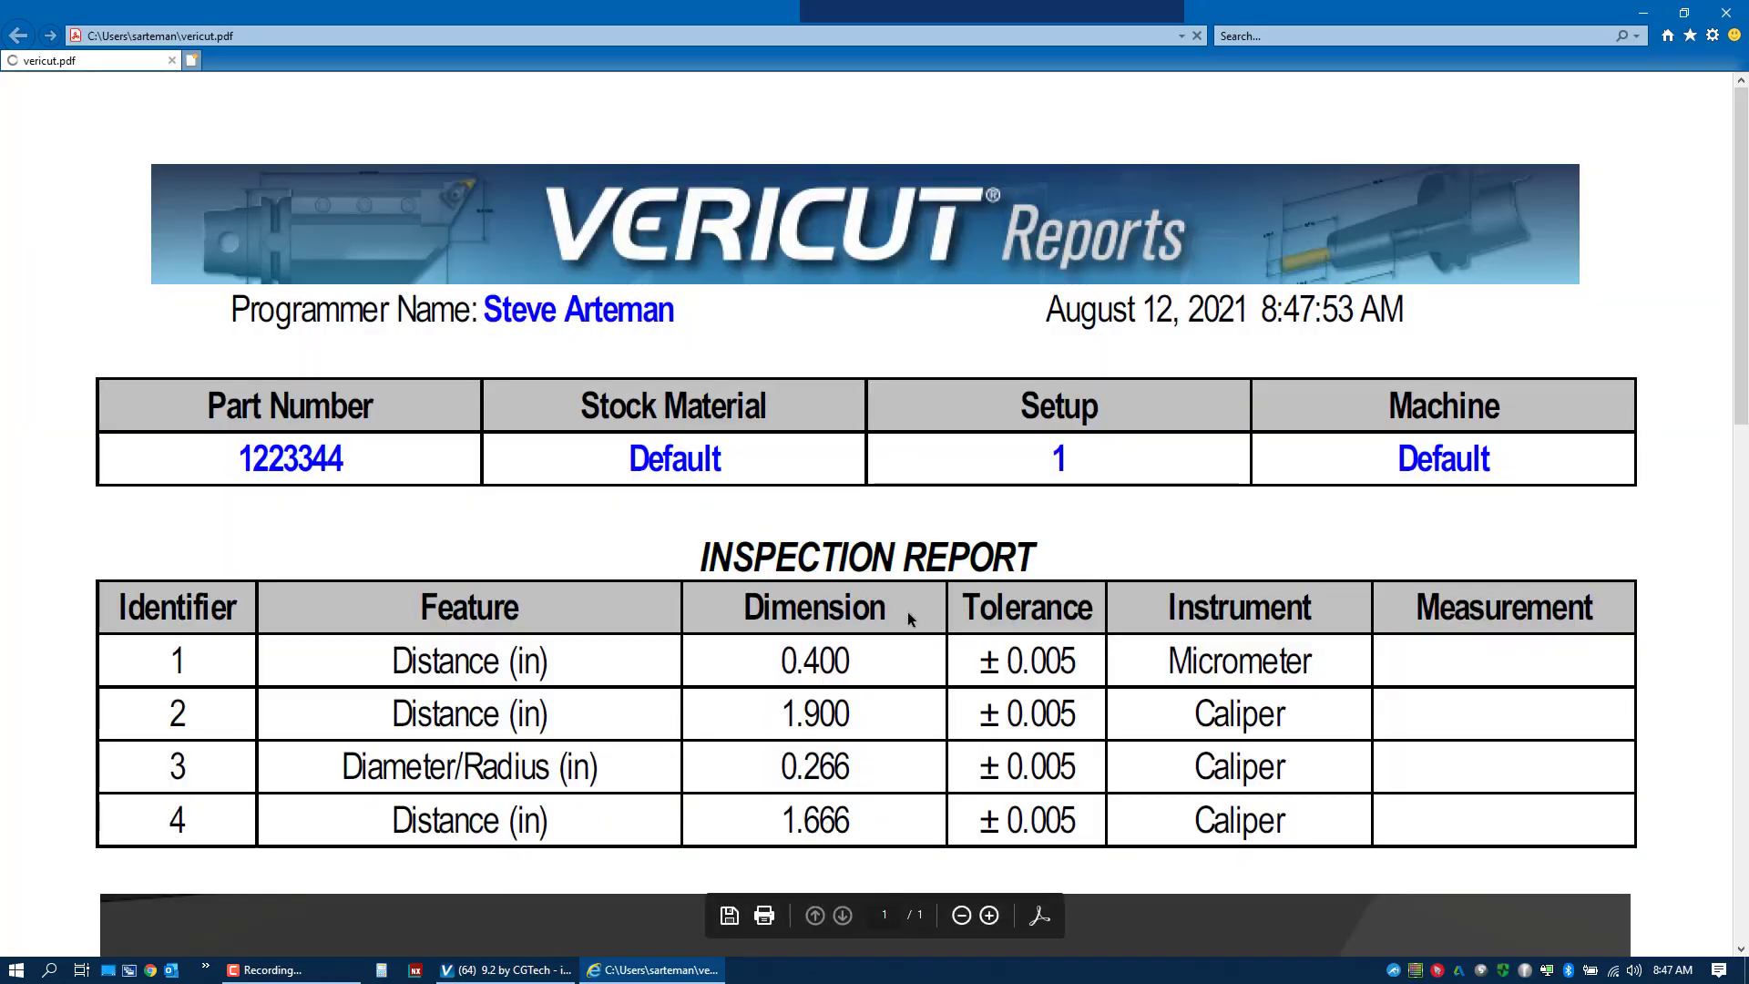
- Review the inspection table and the annotated part image in the PDF report, and close the report
scroll(461, 511, down, 3)
scroll(501, 565, down, 5)
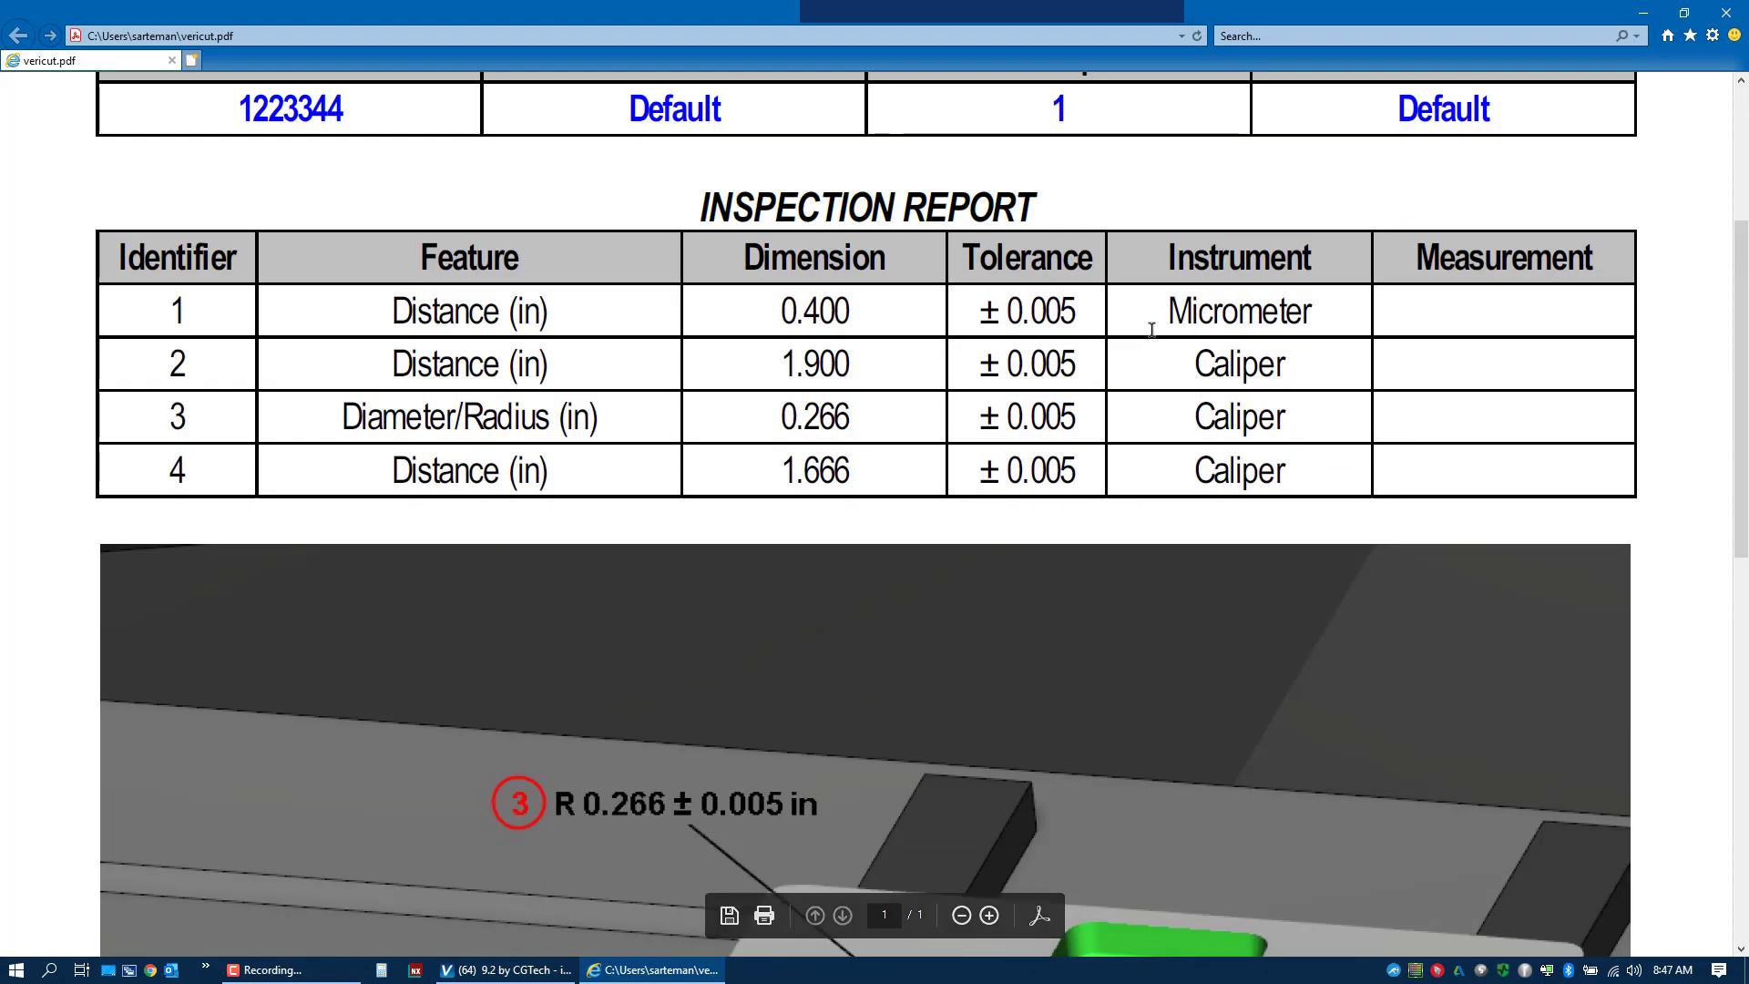
scroll(1200, 319, down, 3)
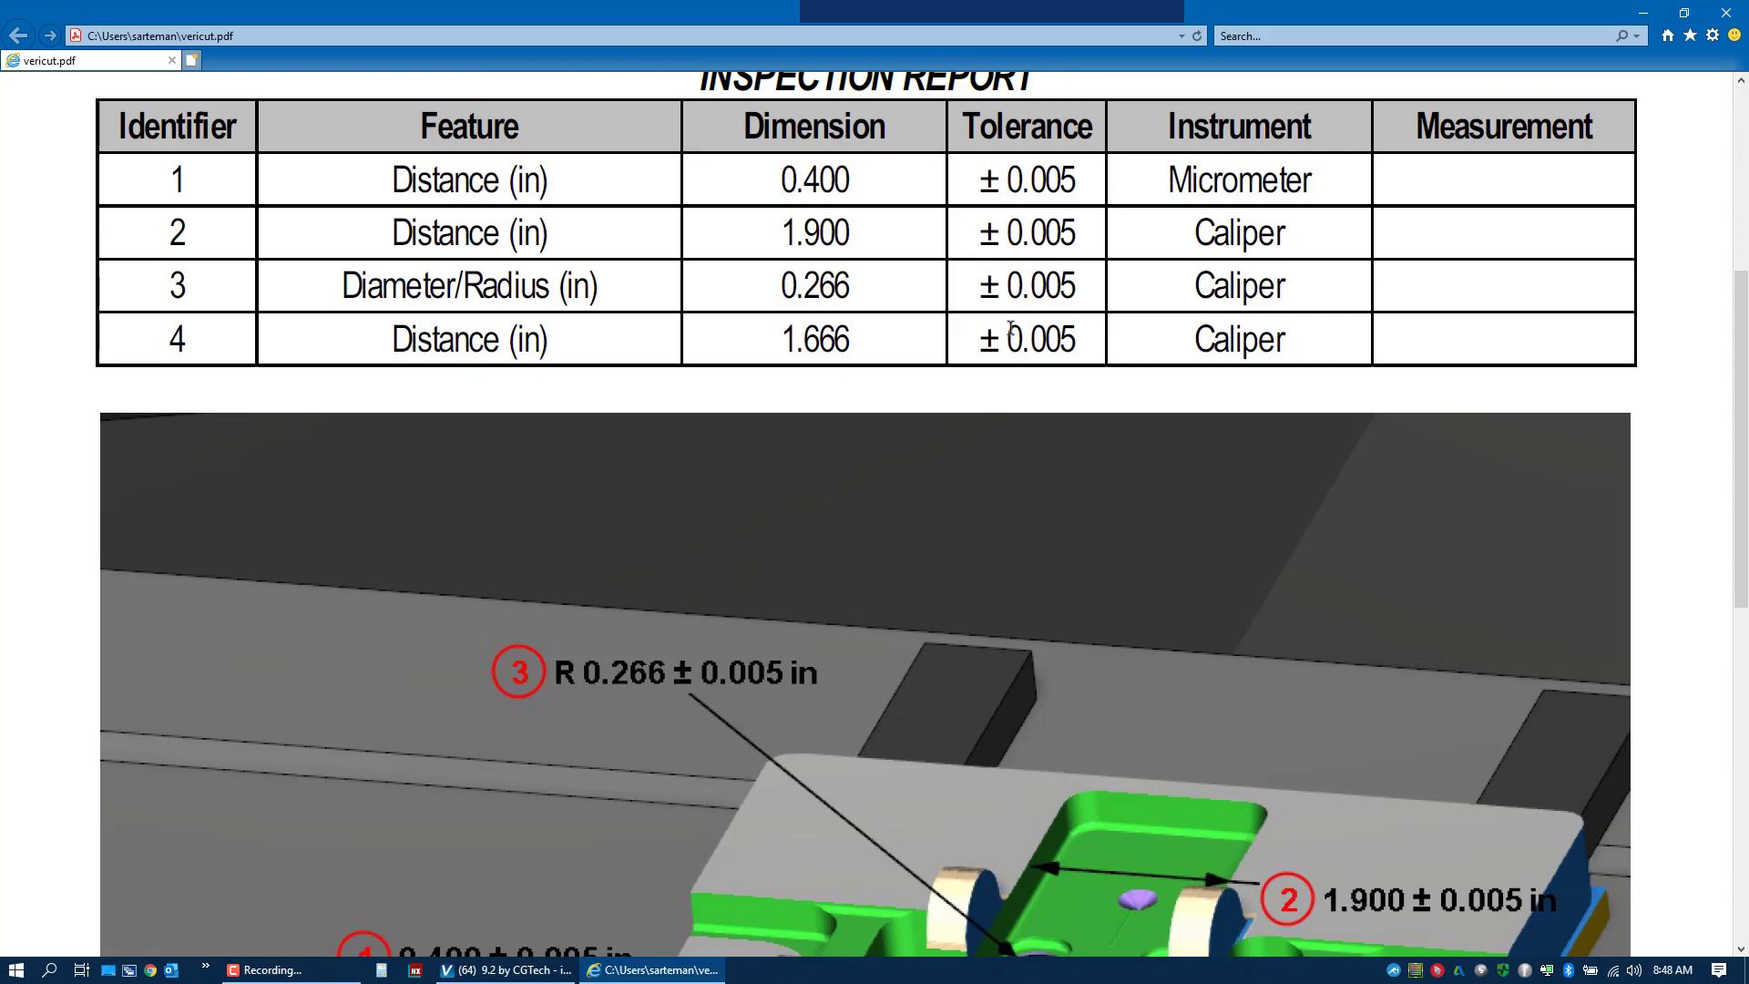
scroll(822, 579, down, 12)
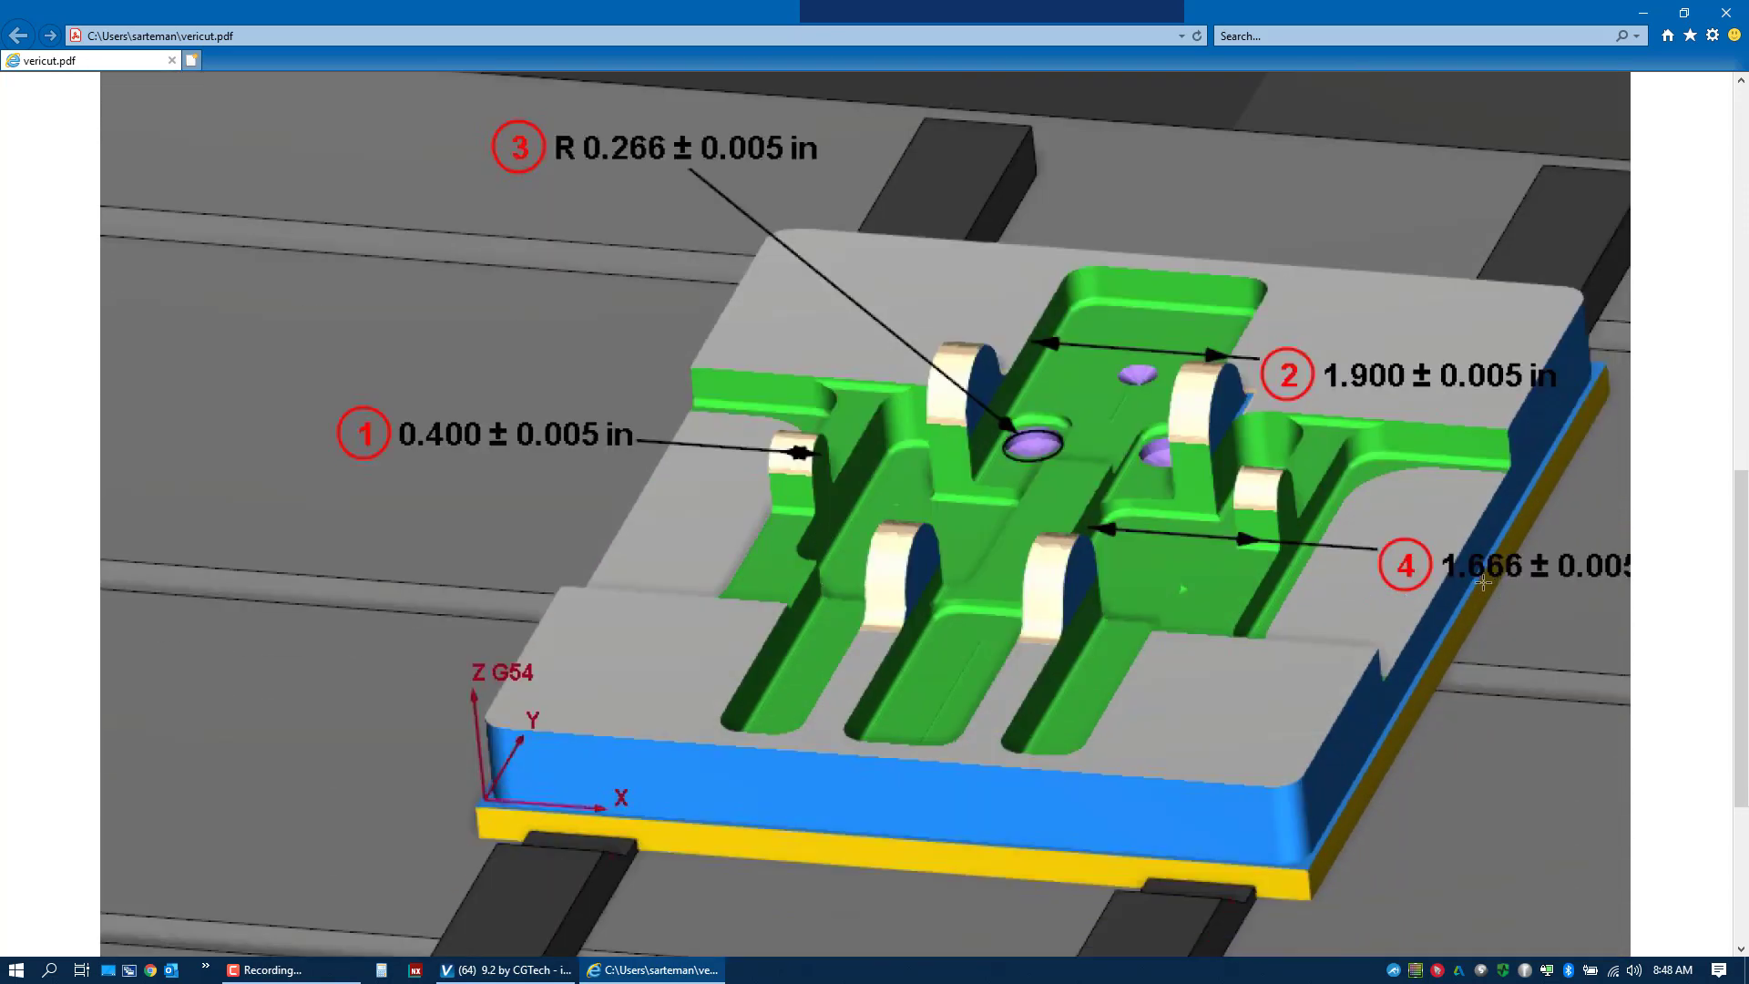
scroll(1357, 507, up, 13)
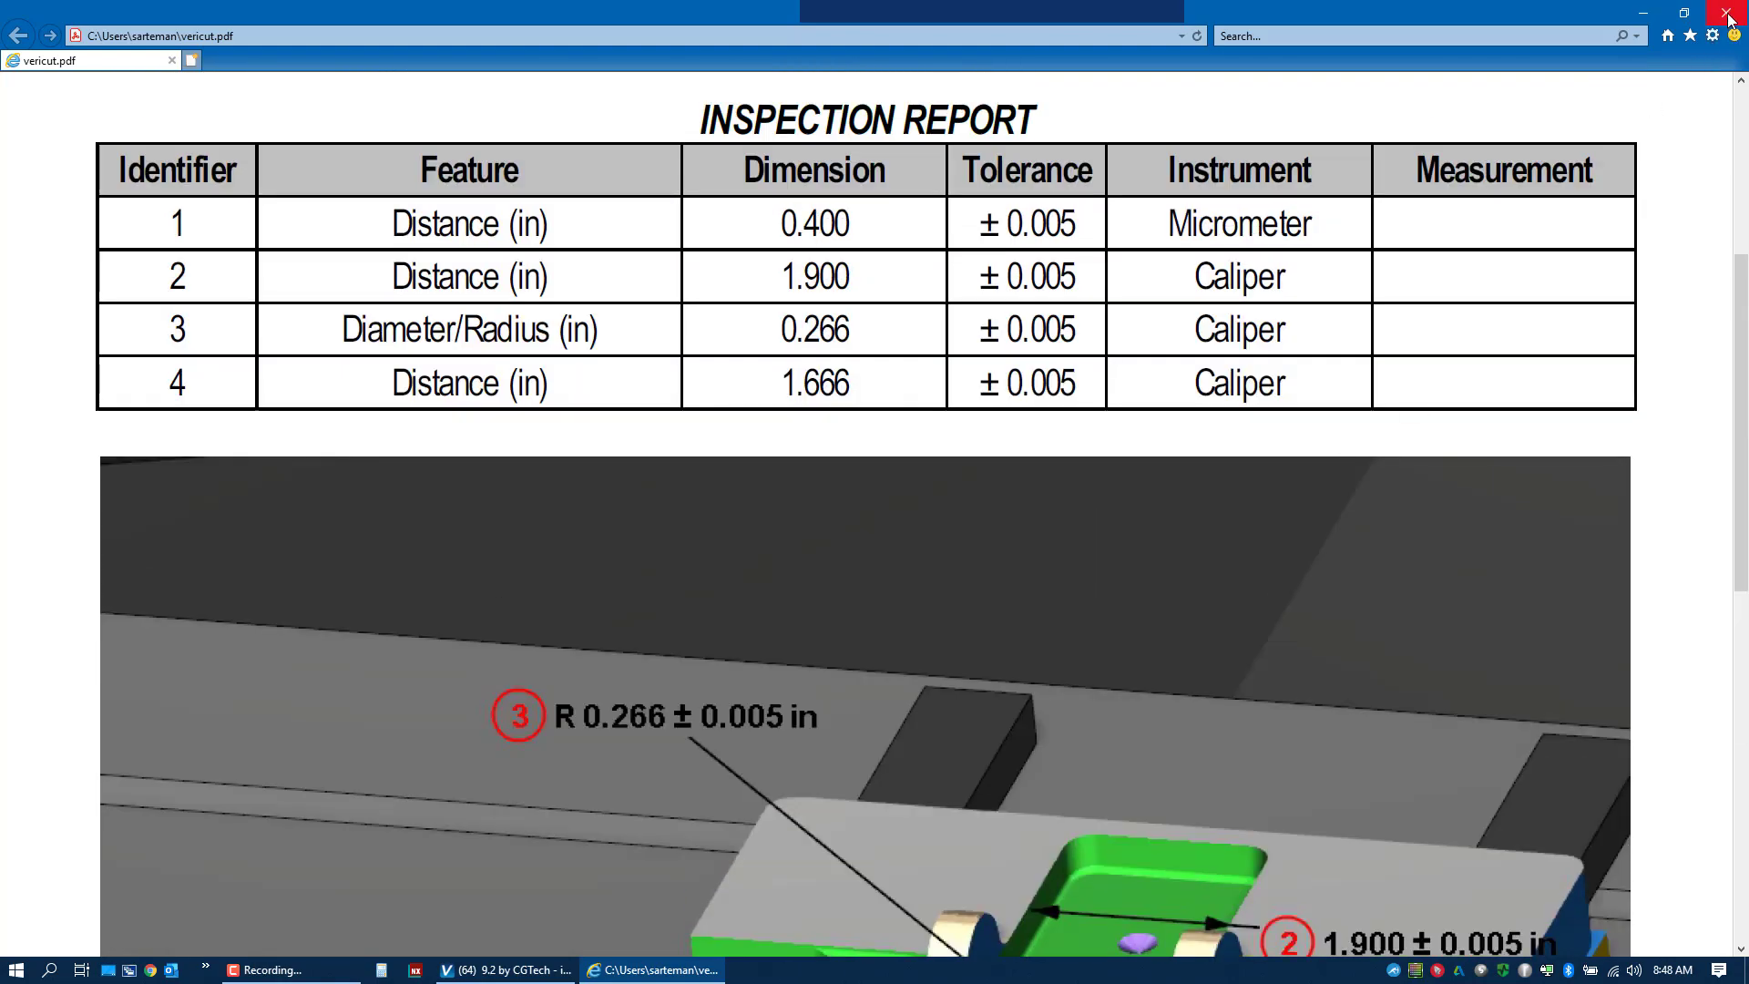
click(1728, 16)
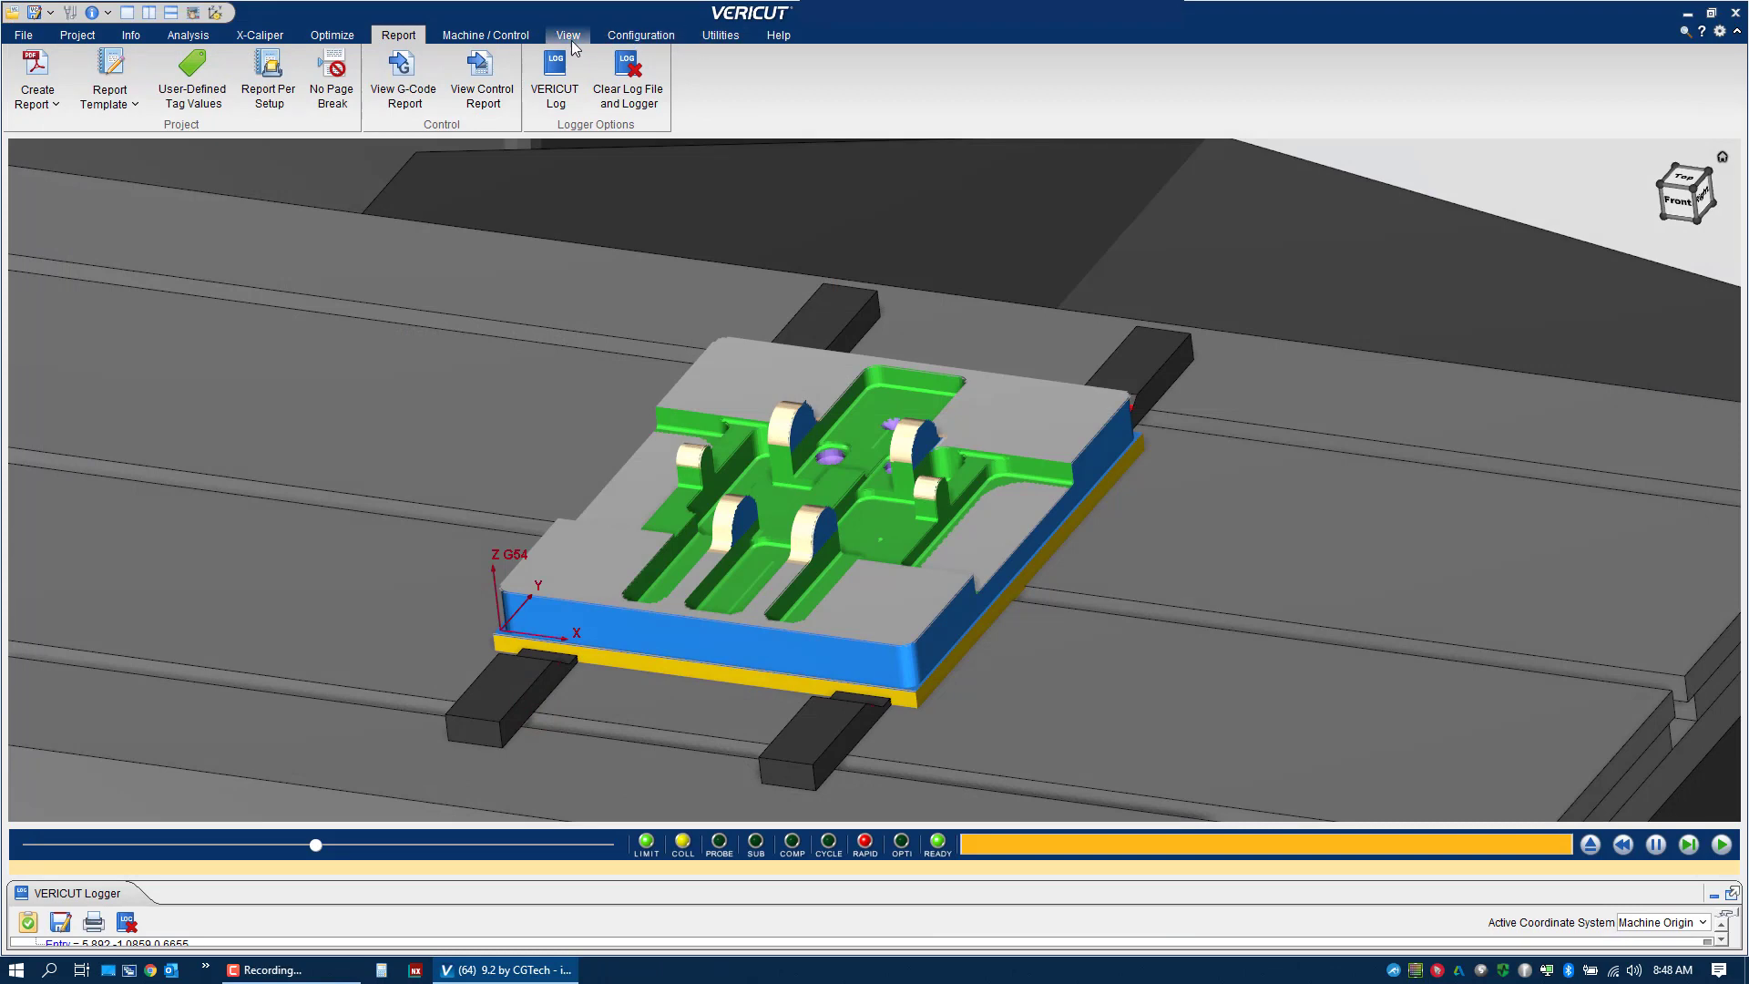
- Reframe the Inspection 1 annotated image so the fourth dimension's label fits fully inside the image frame, and update the saved image
click(261, 38)
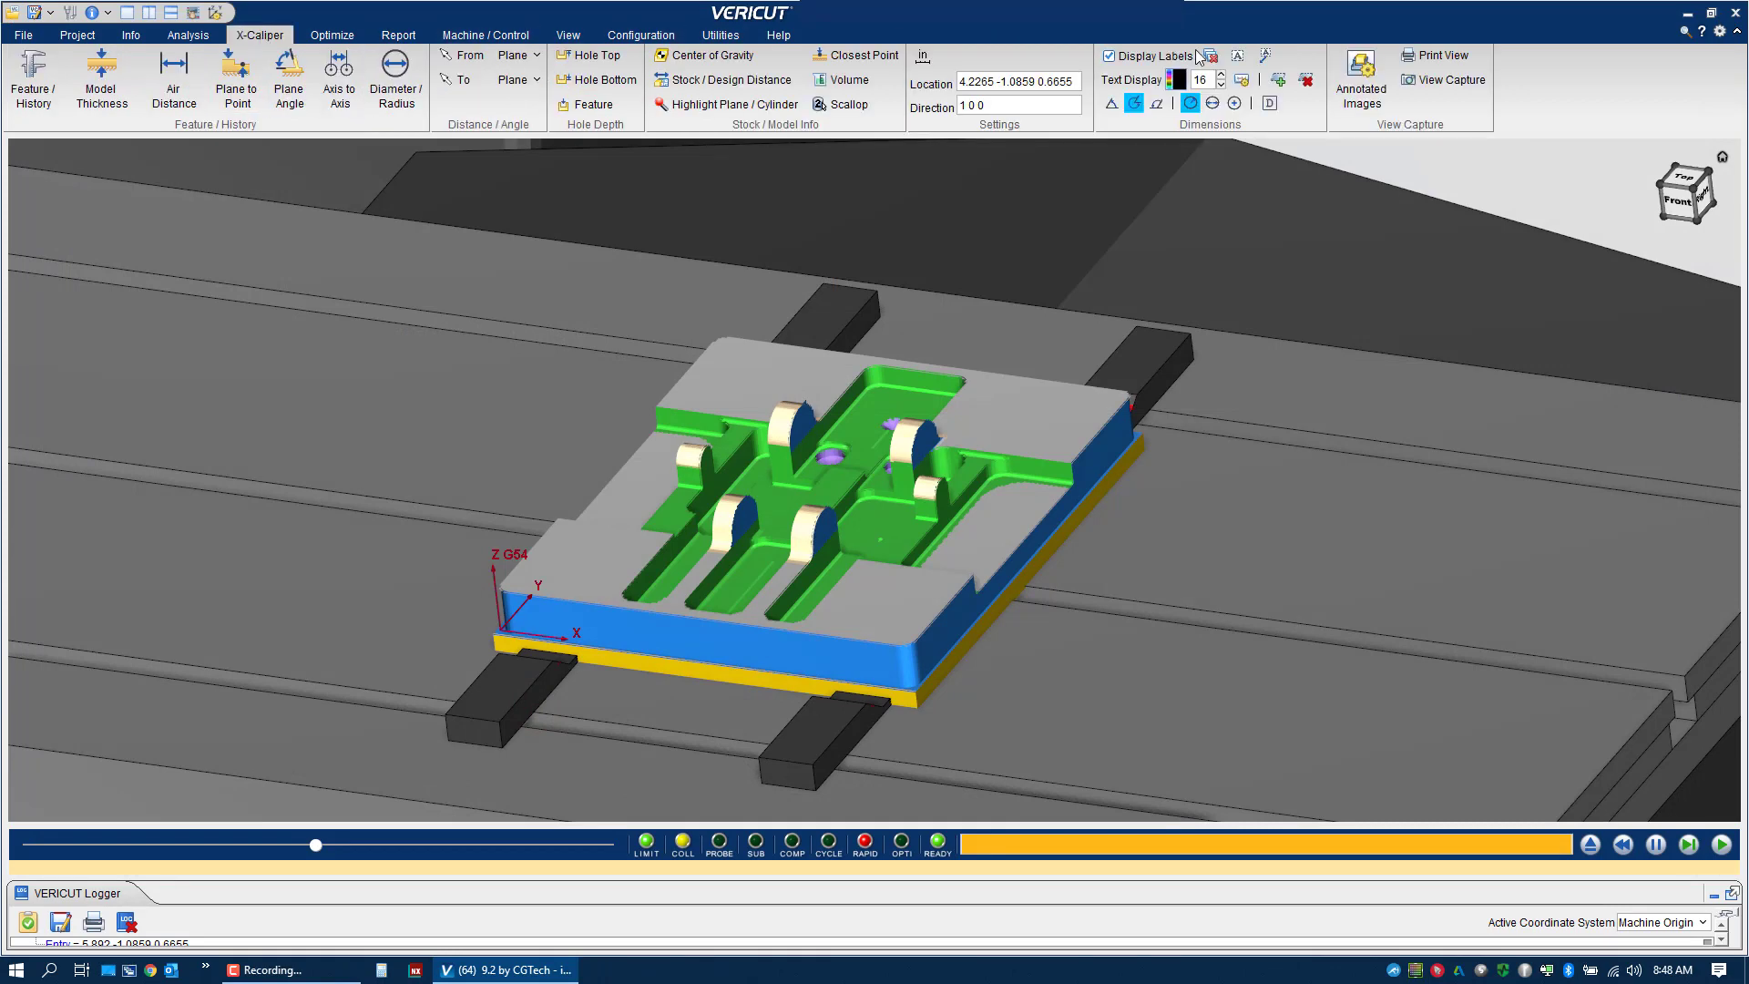
click(1361, 87)
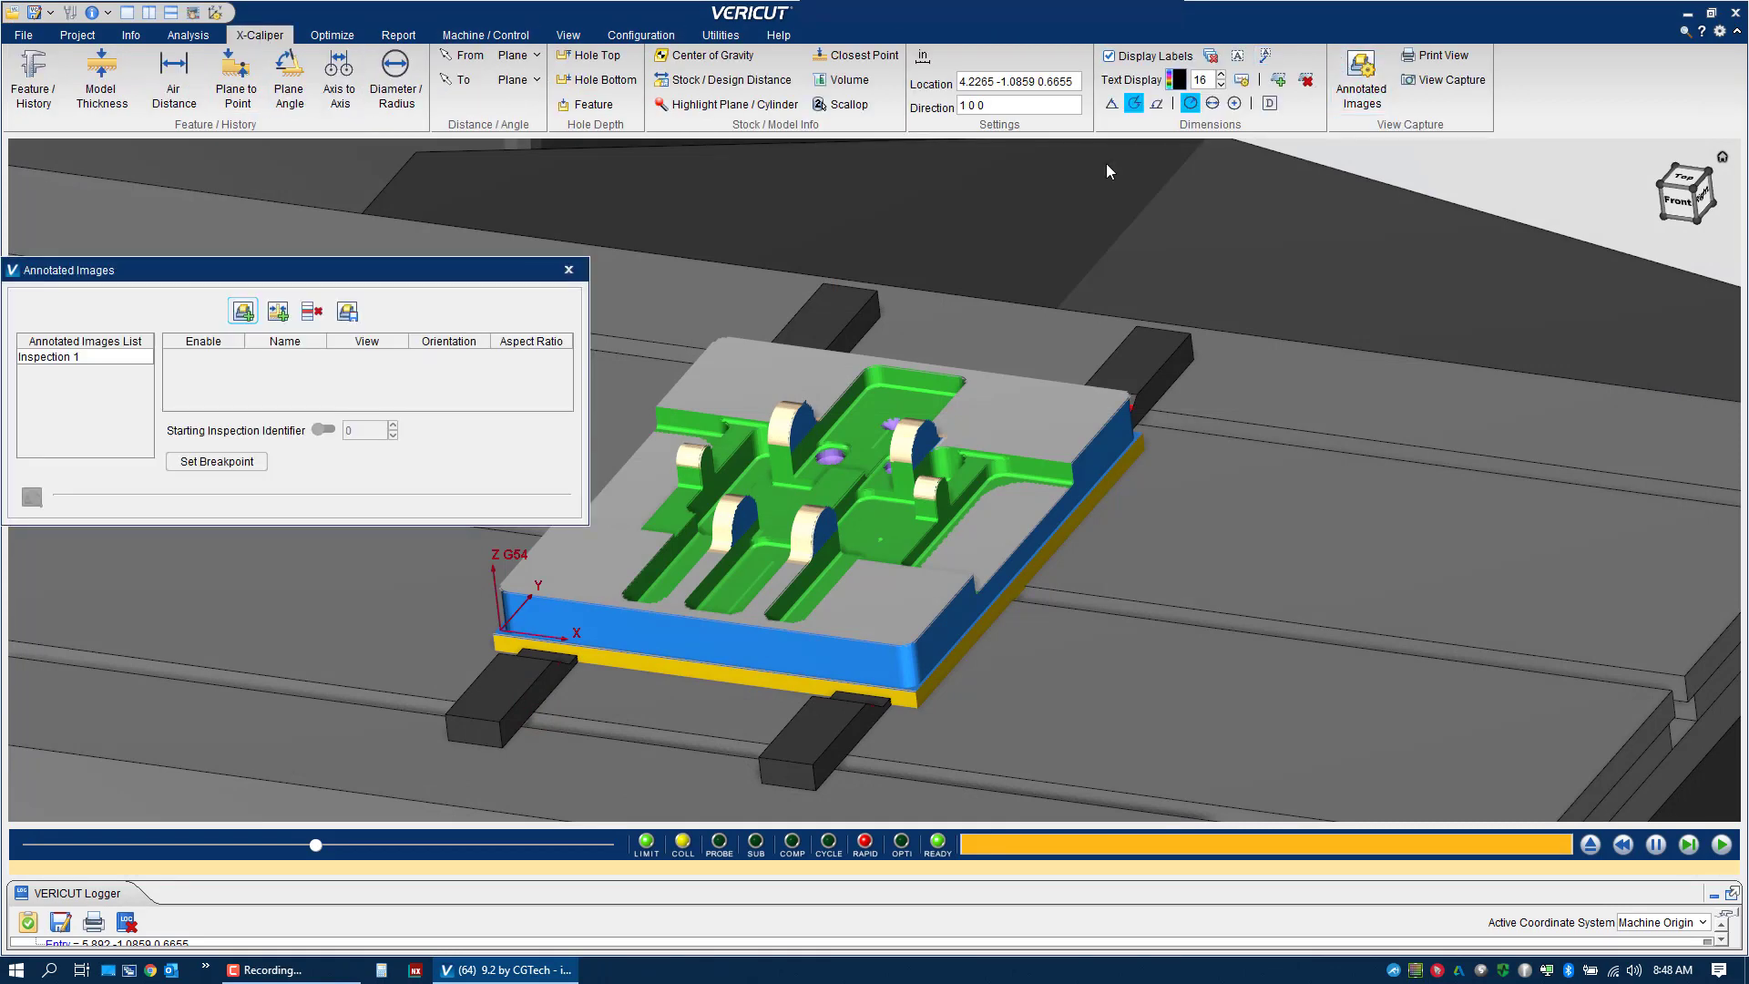
click(56, 357)
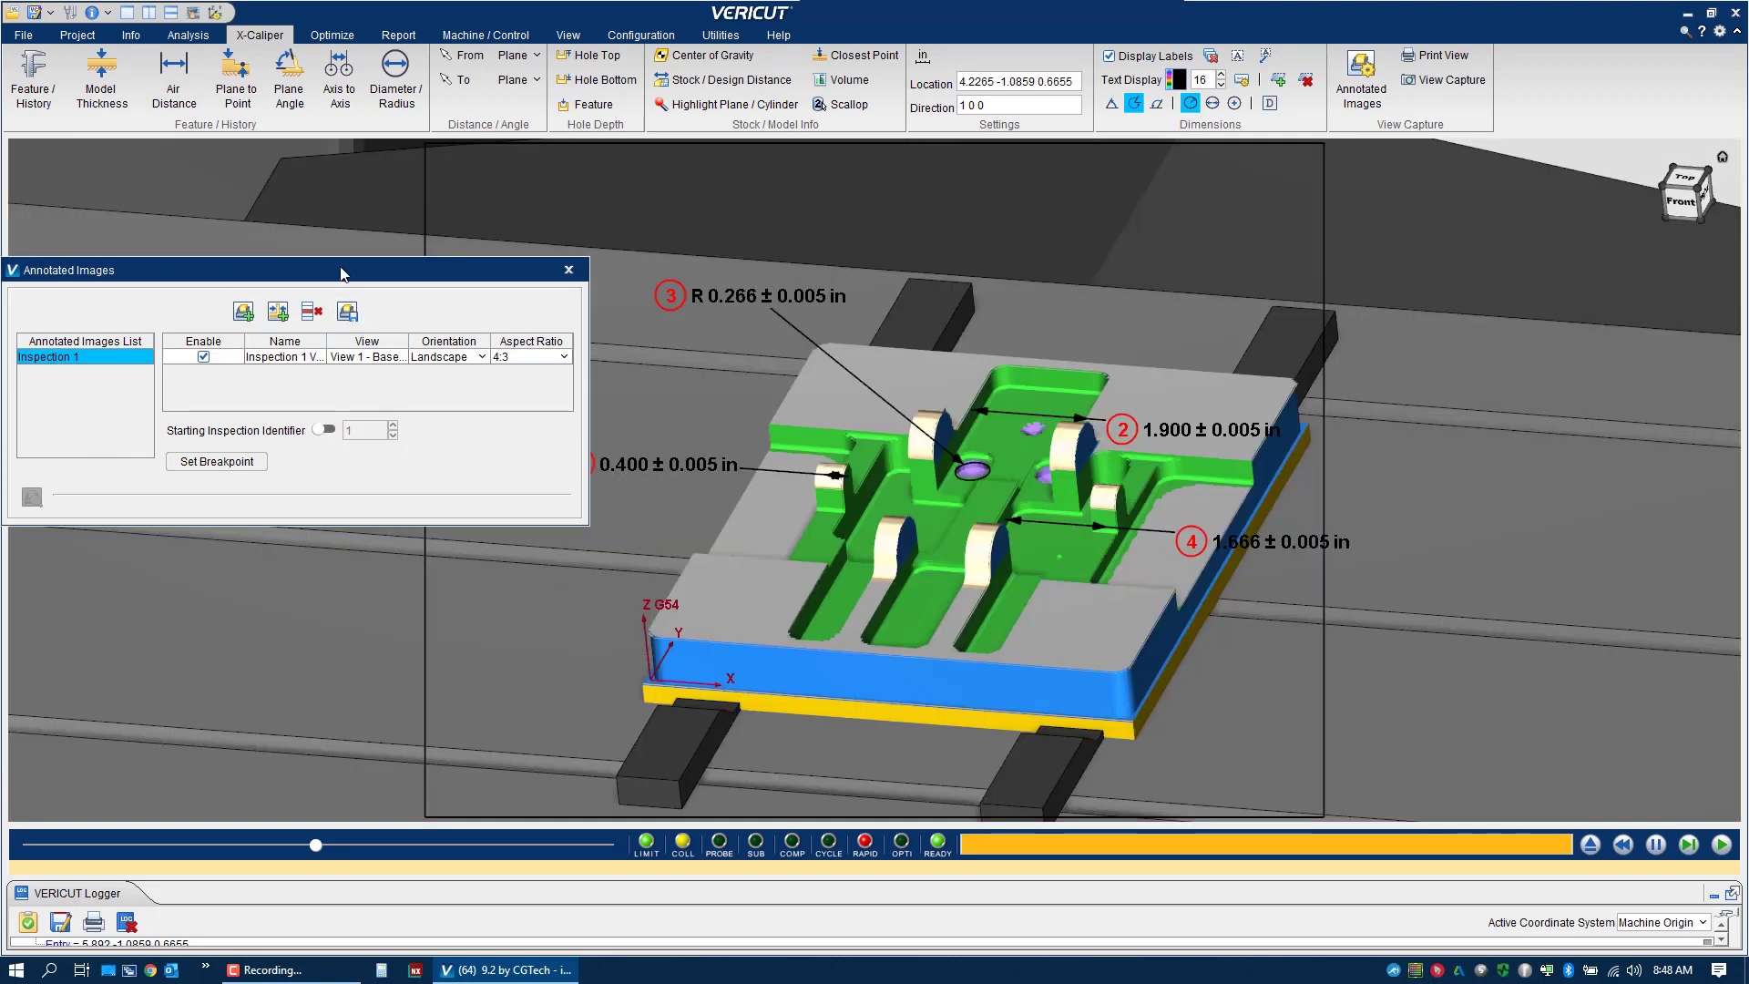
drag(291, 279, 58, 276)
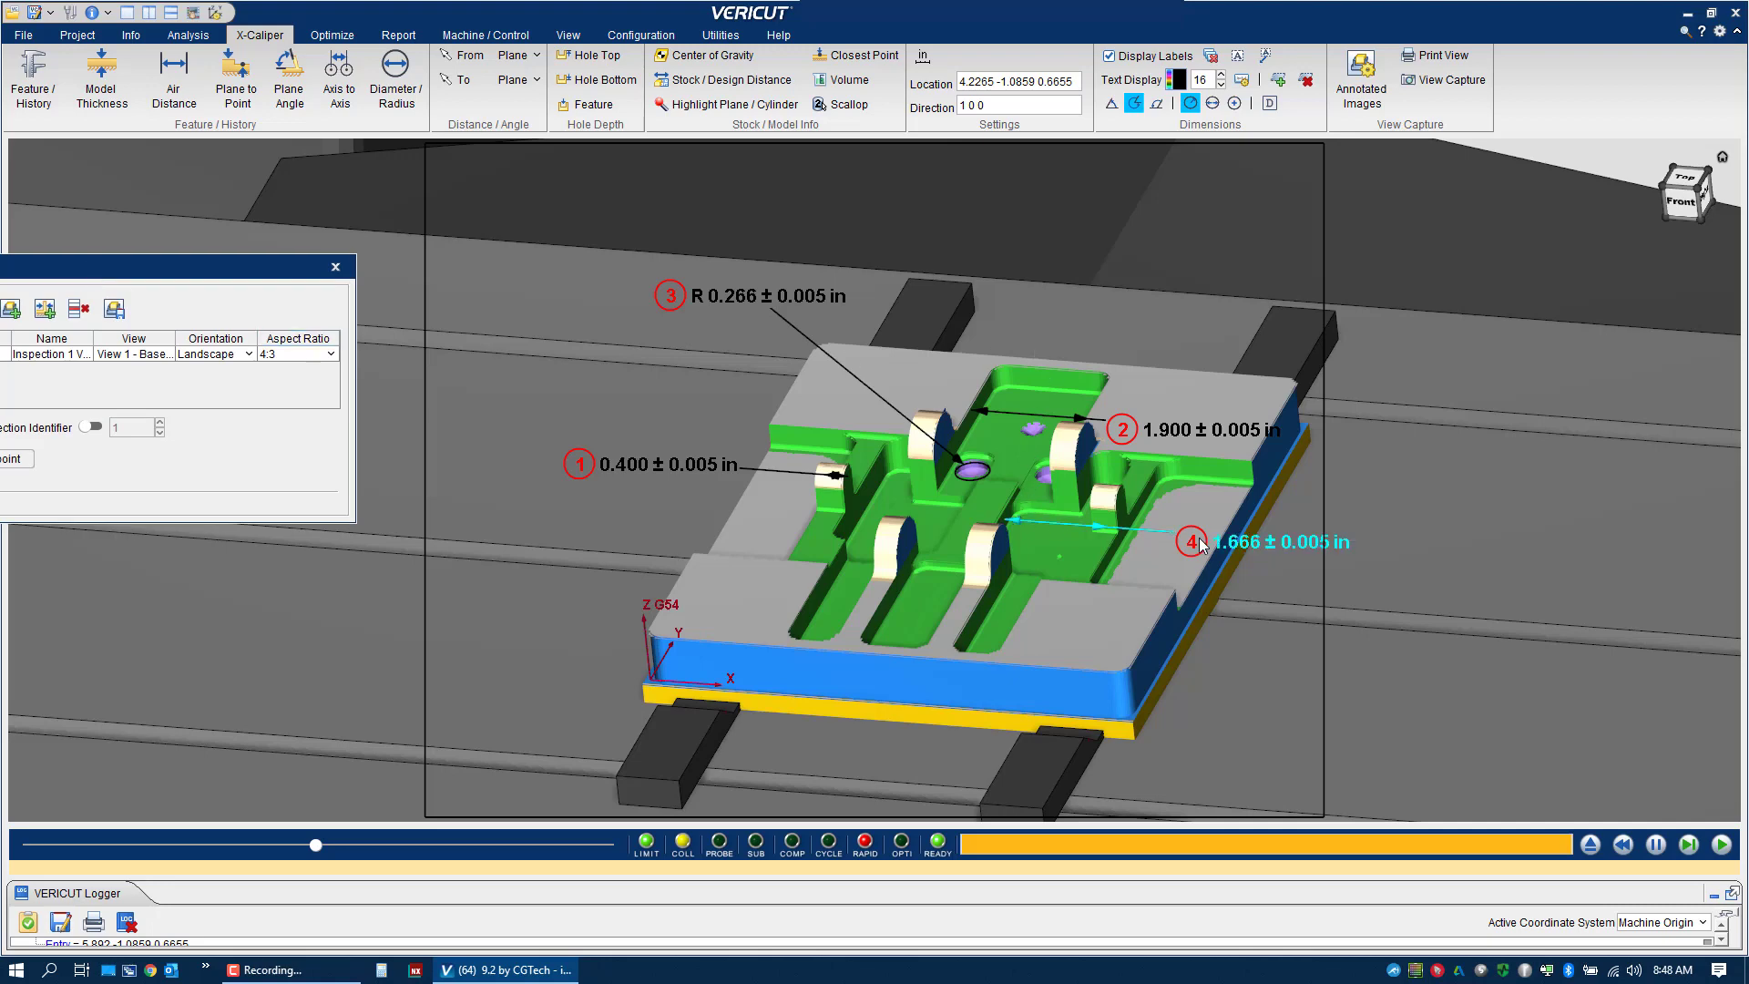
middle_drag(1028, 572, 946, 576)
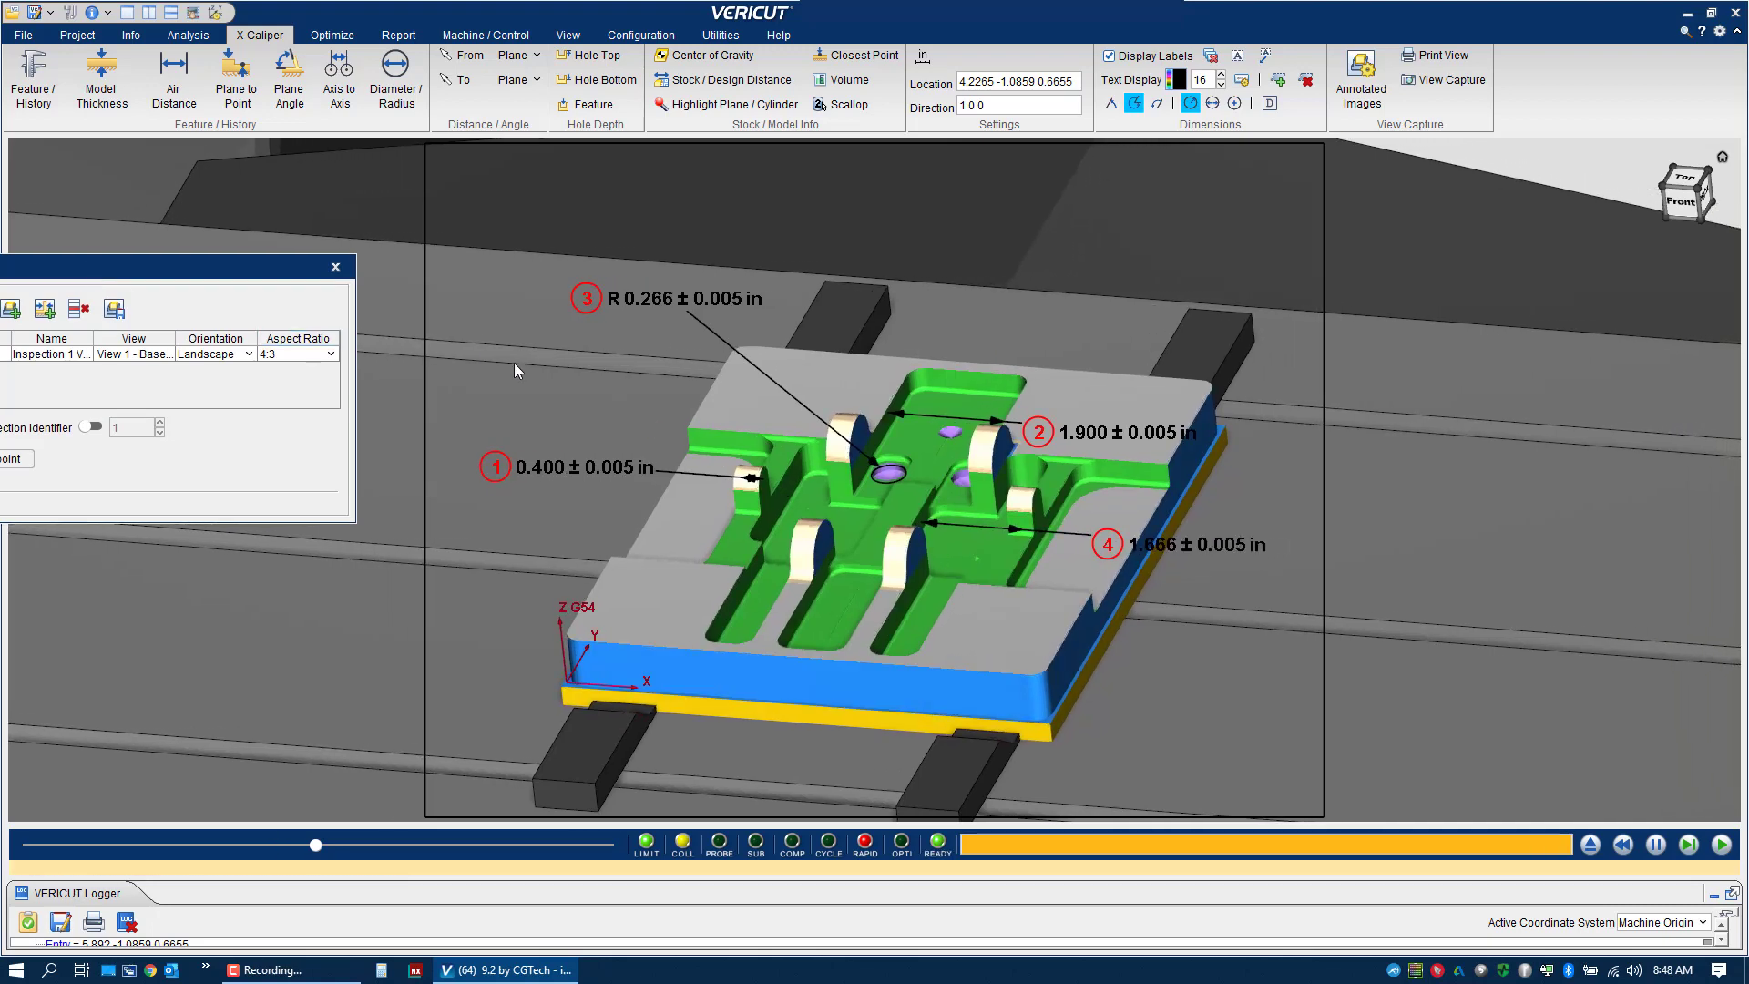
mouse_move(282, 272)
mouse_down()
mouse_move(492, 276)
mouse_move(528, 195)
mouse_up()
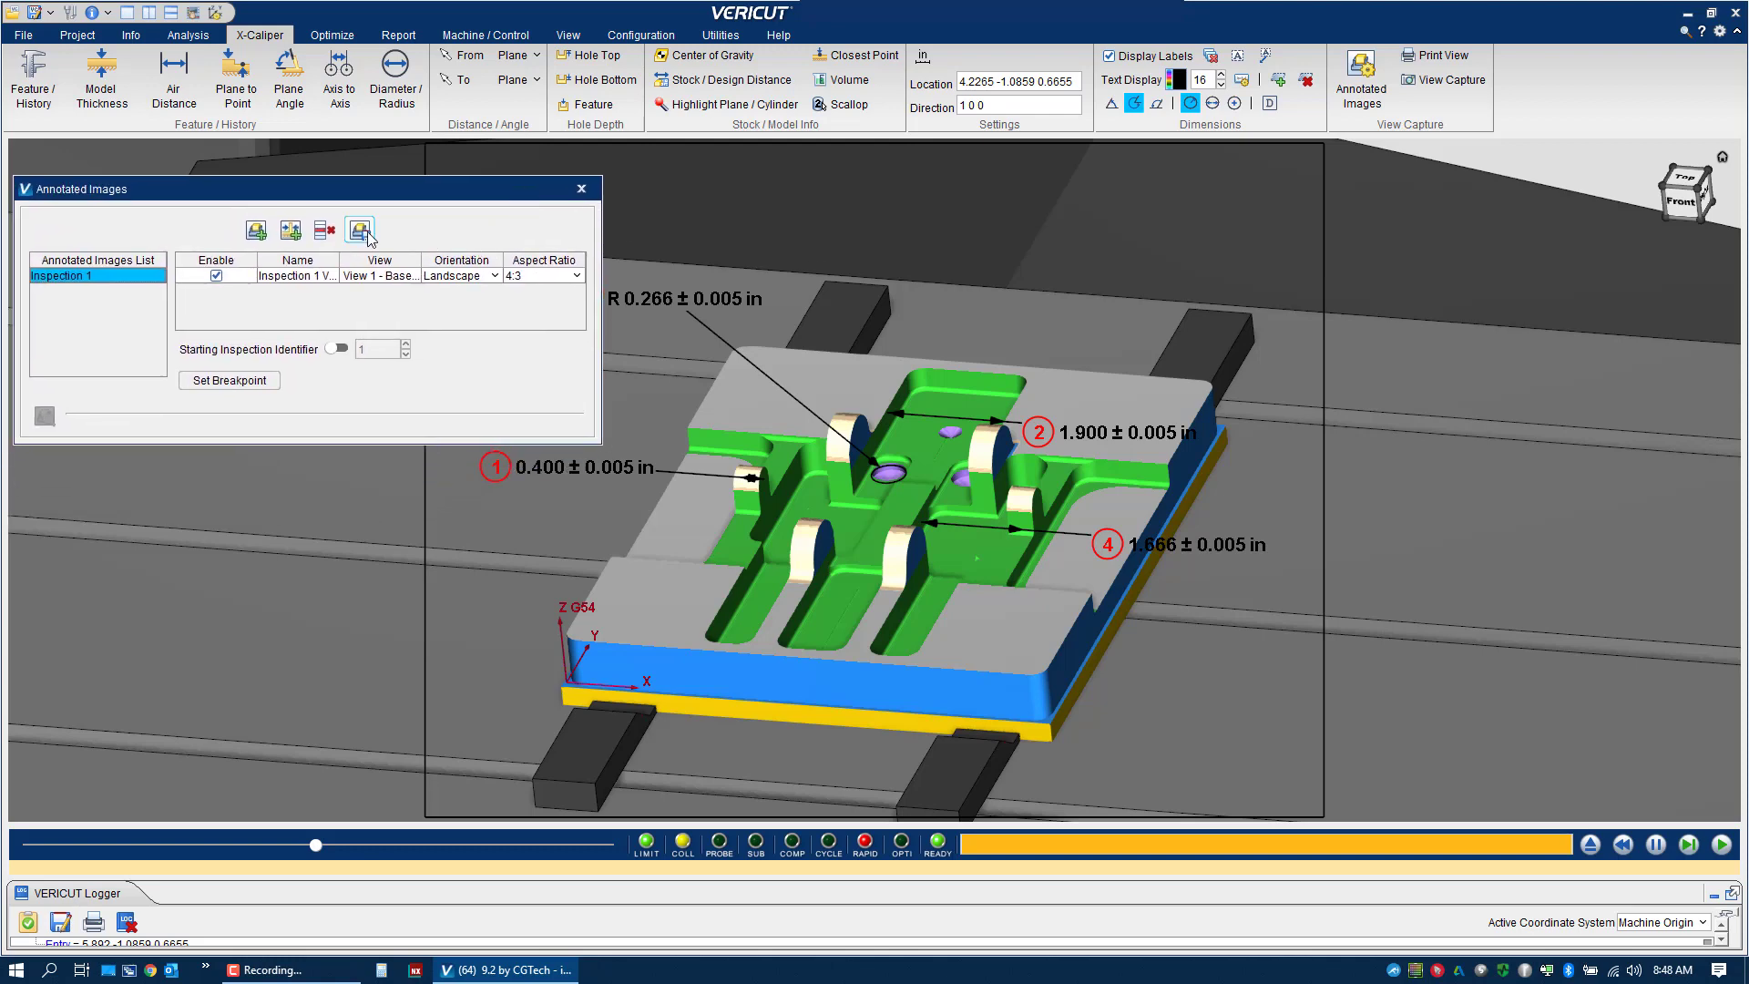
- Recreate the report as vericut.pdf, replacing the existing file, and check the label placement in its annotated image
click(412, 39)
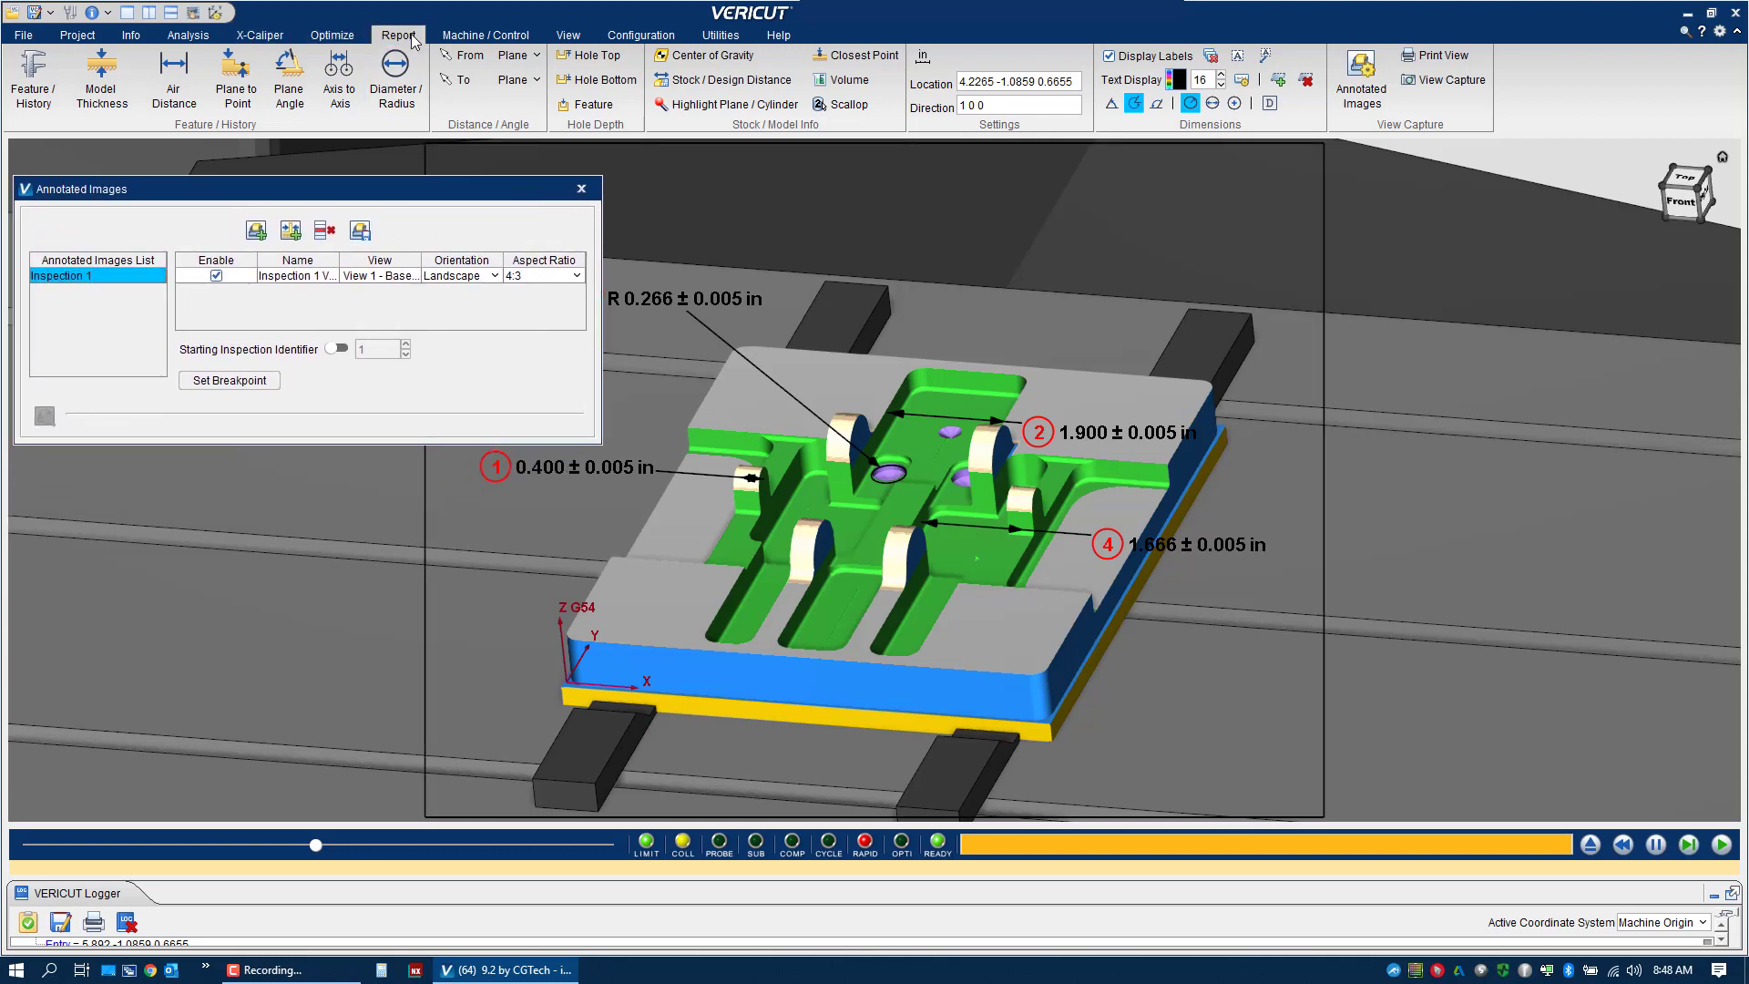
click(37, 73)
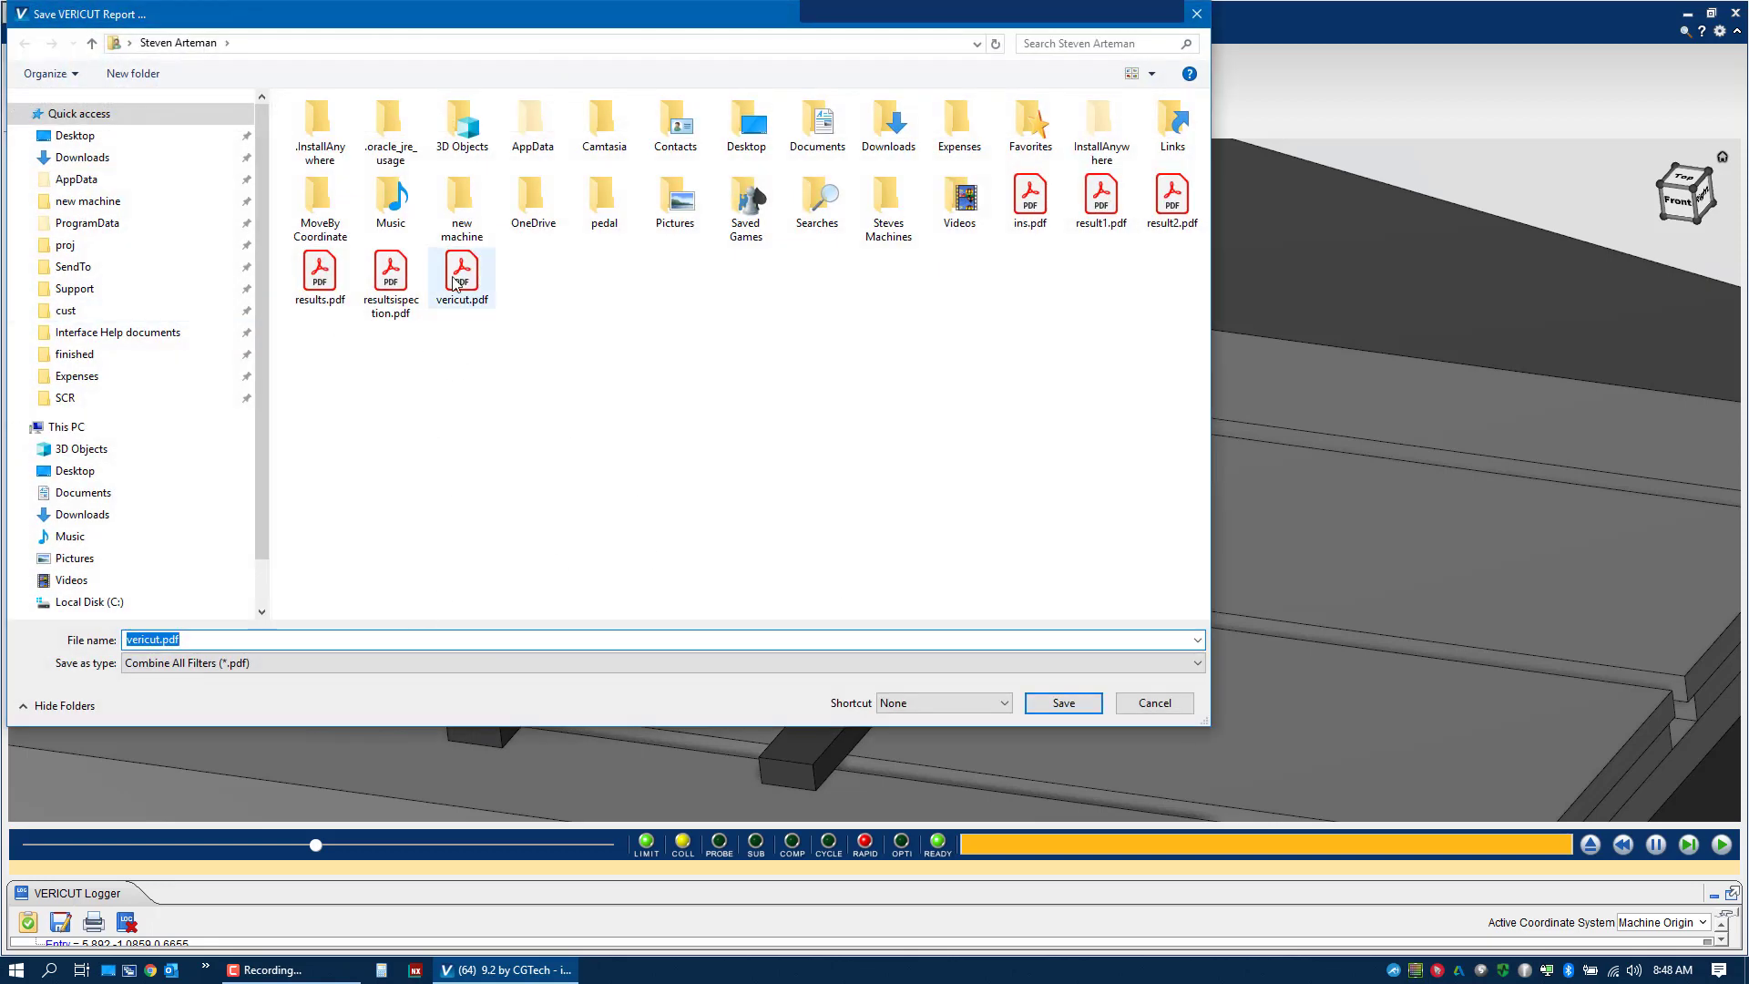
click(1062, 703)
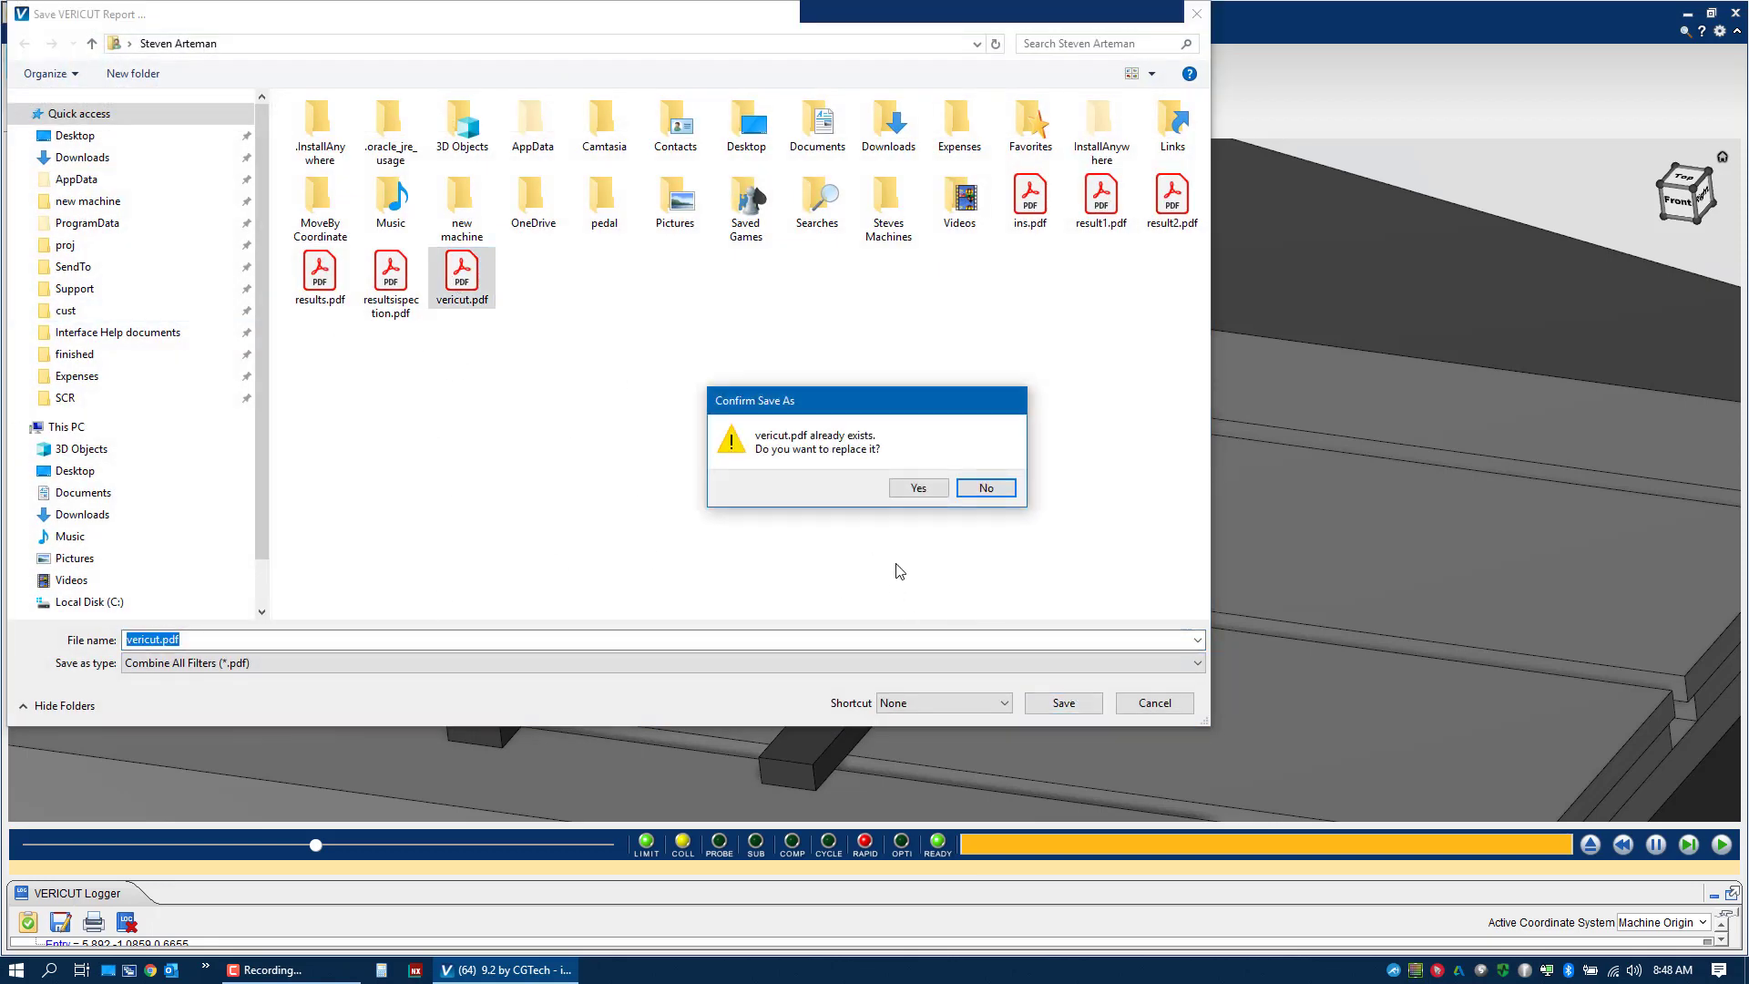
click(914, 488)
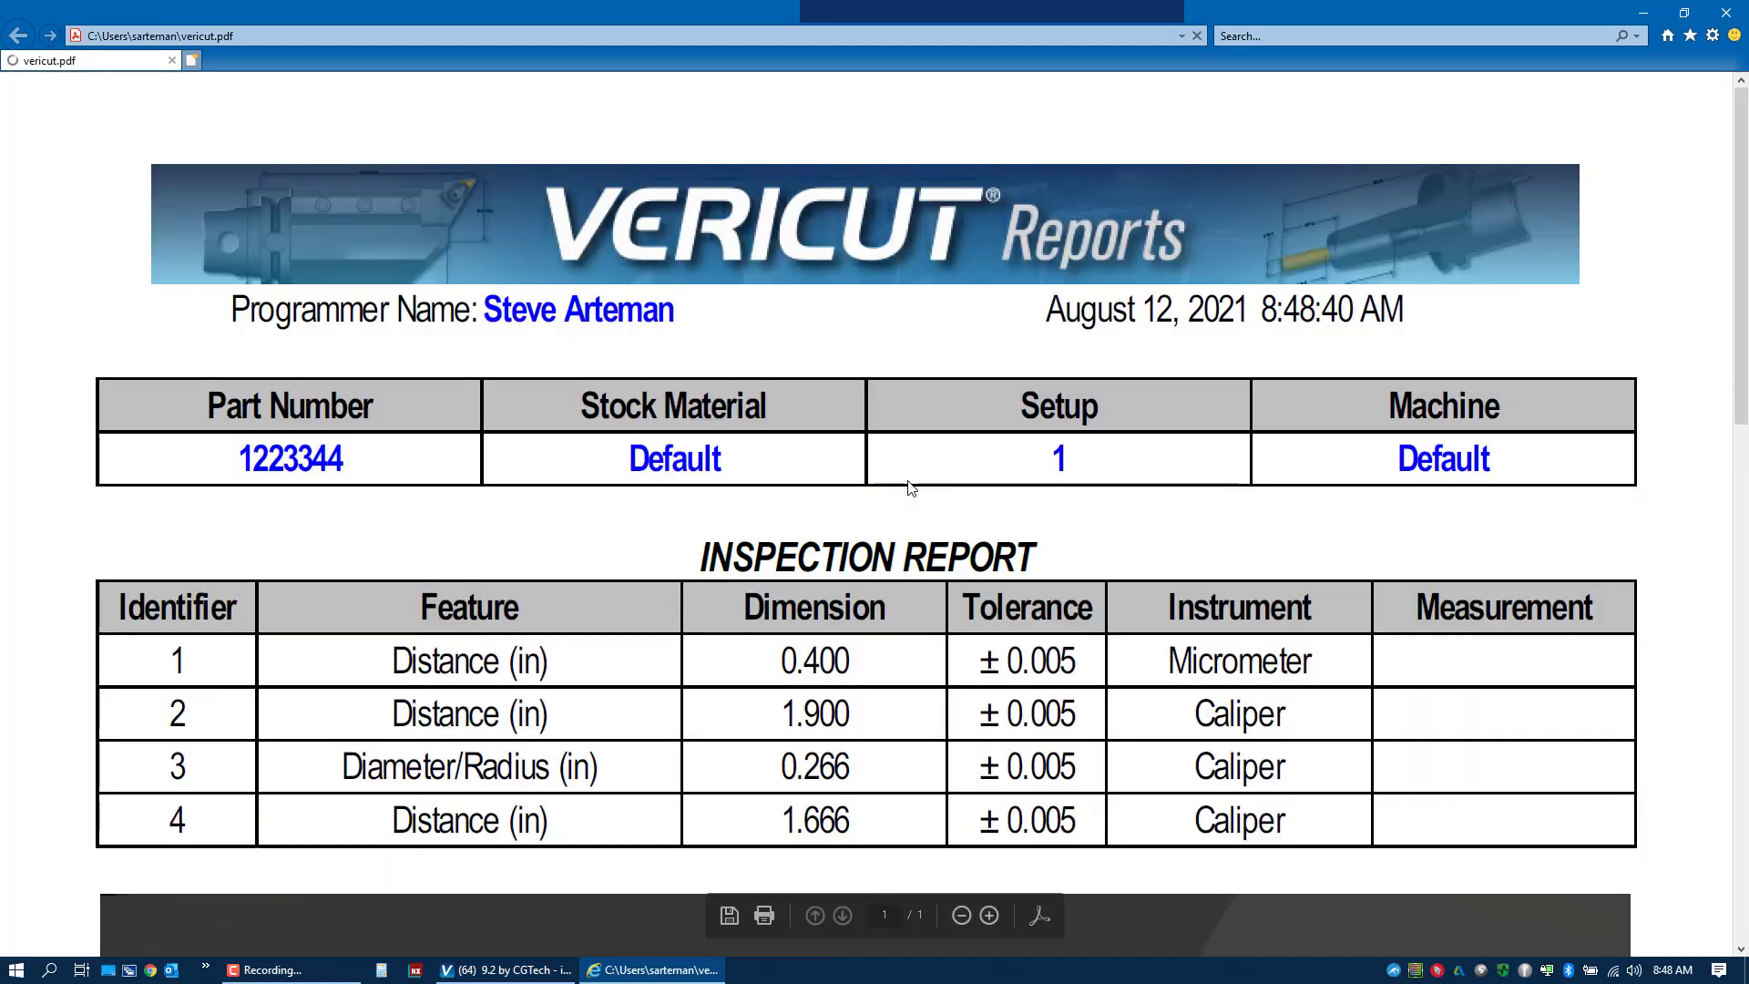
scroll(914, 492, down, 10)
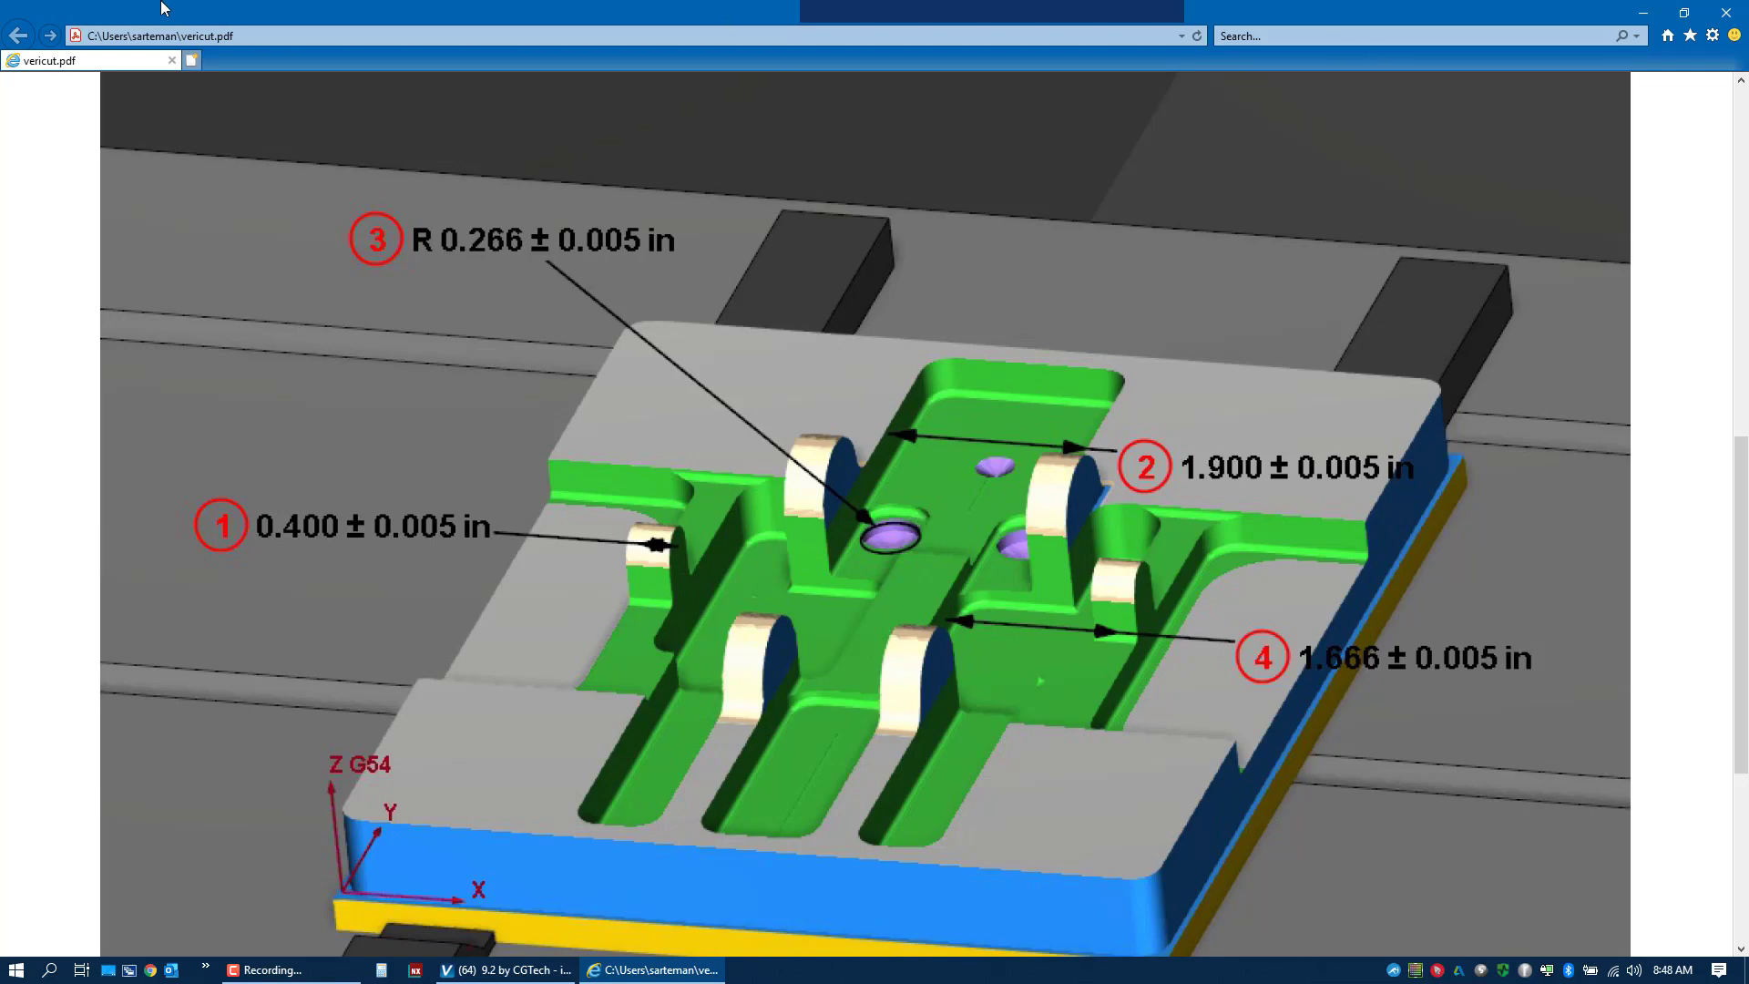
click(1720, 17)
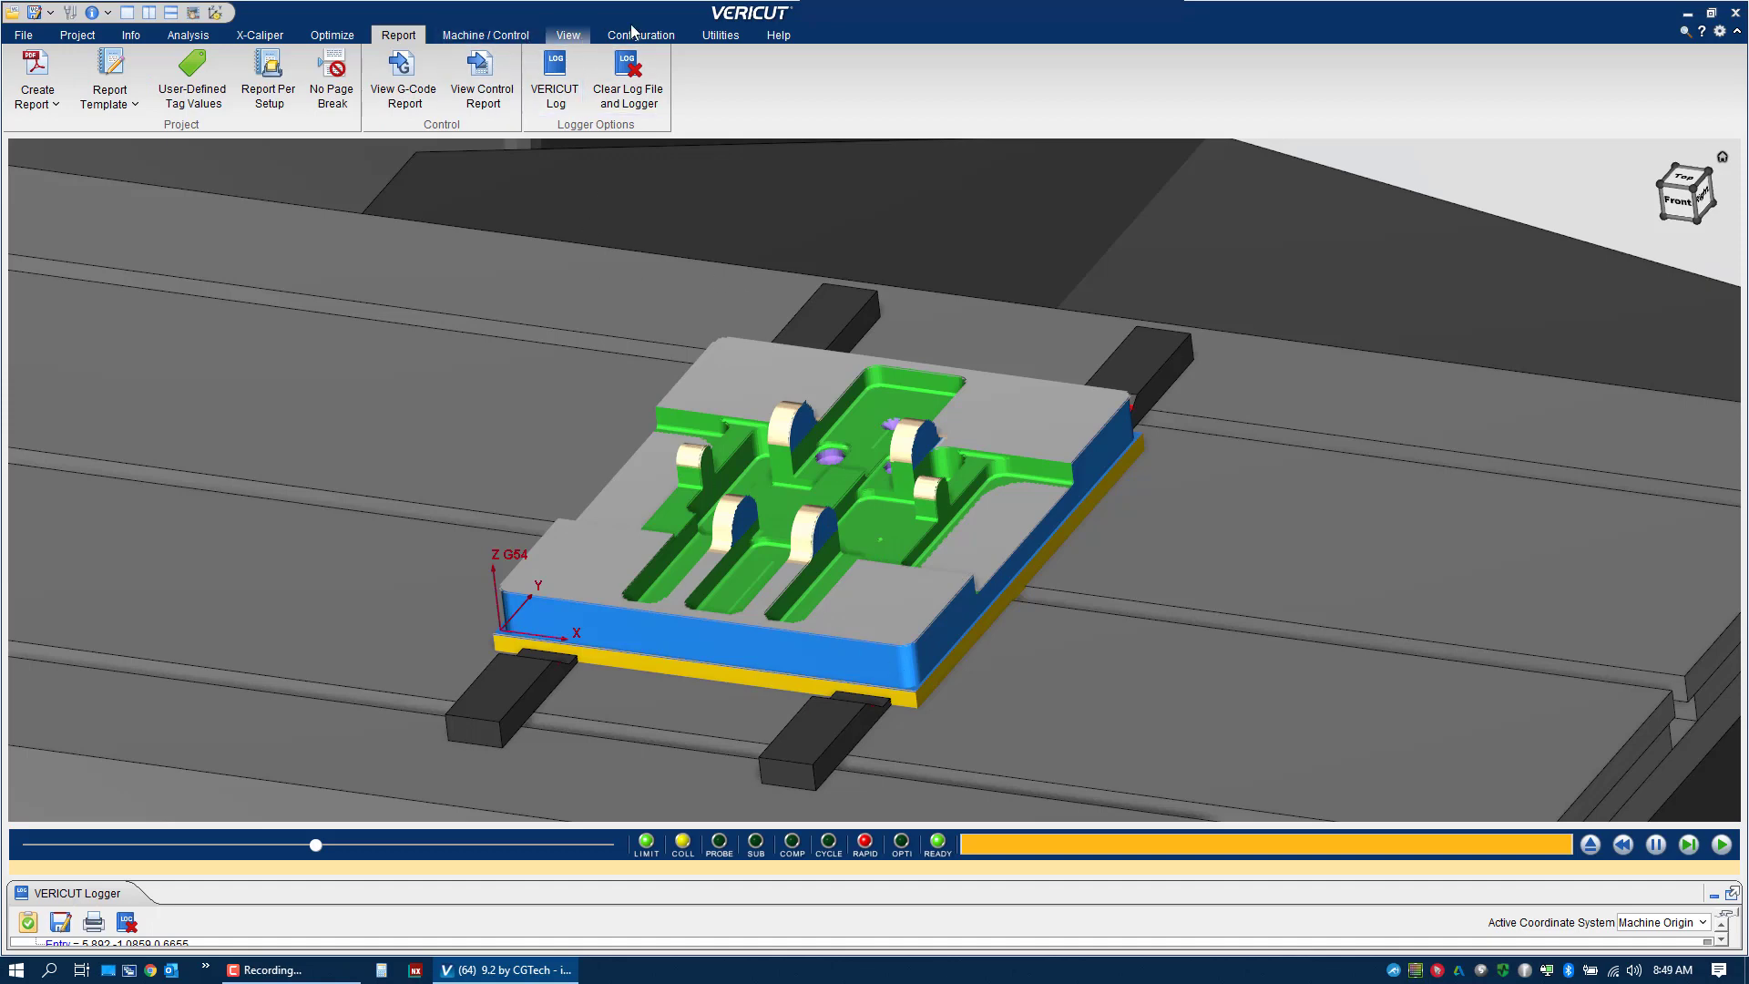
- Reopen the annotated images list and display the Inspection 1 image with its dimensions
click(268, 40)
click(1361, 82)
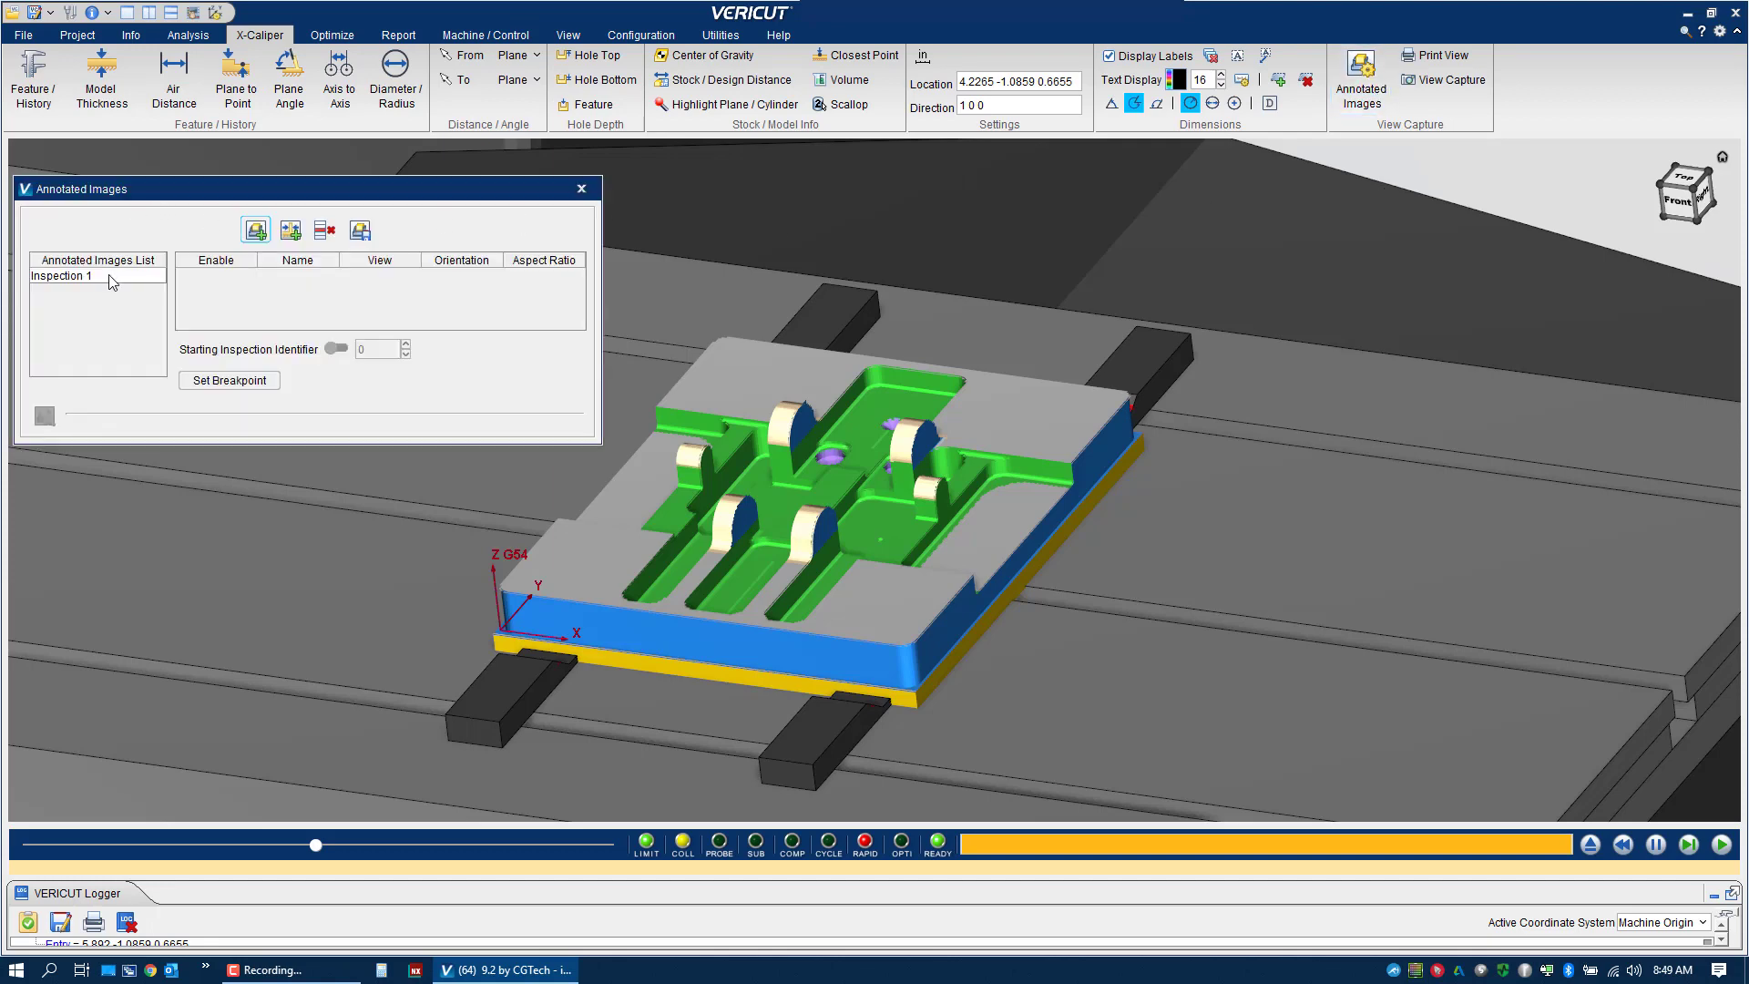
click(112, 276)
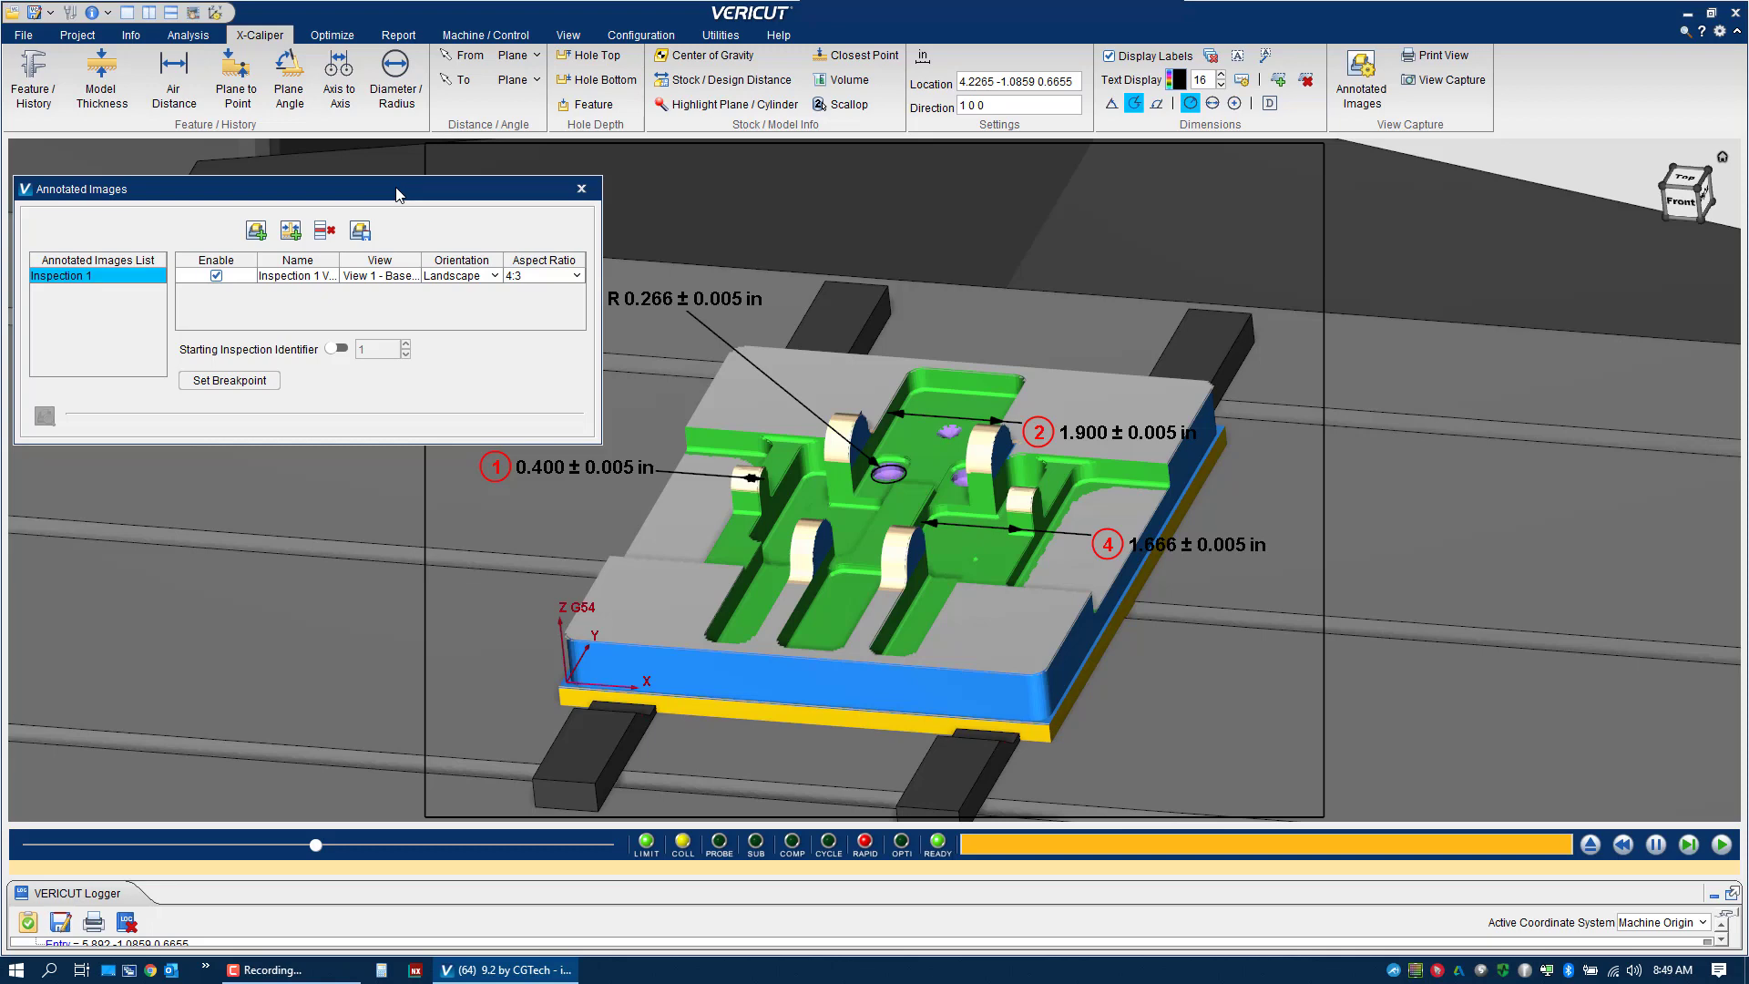
mouse_move(499, 978)
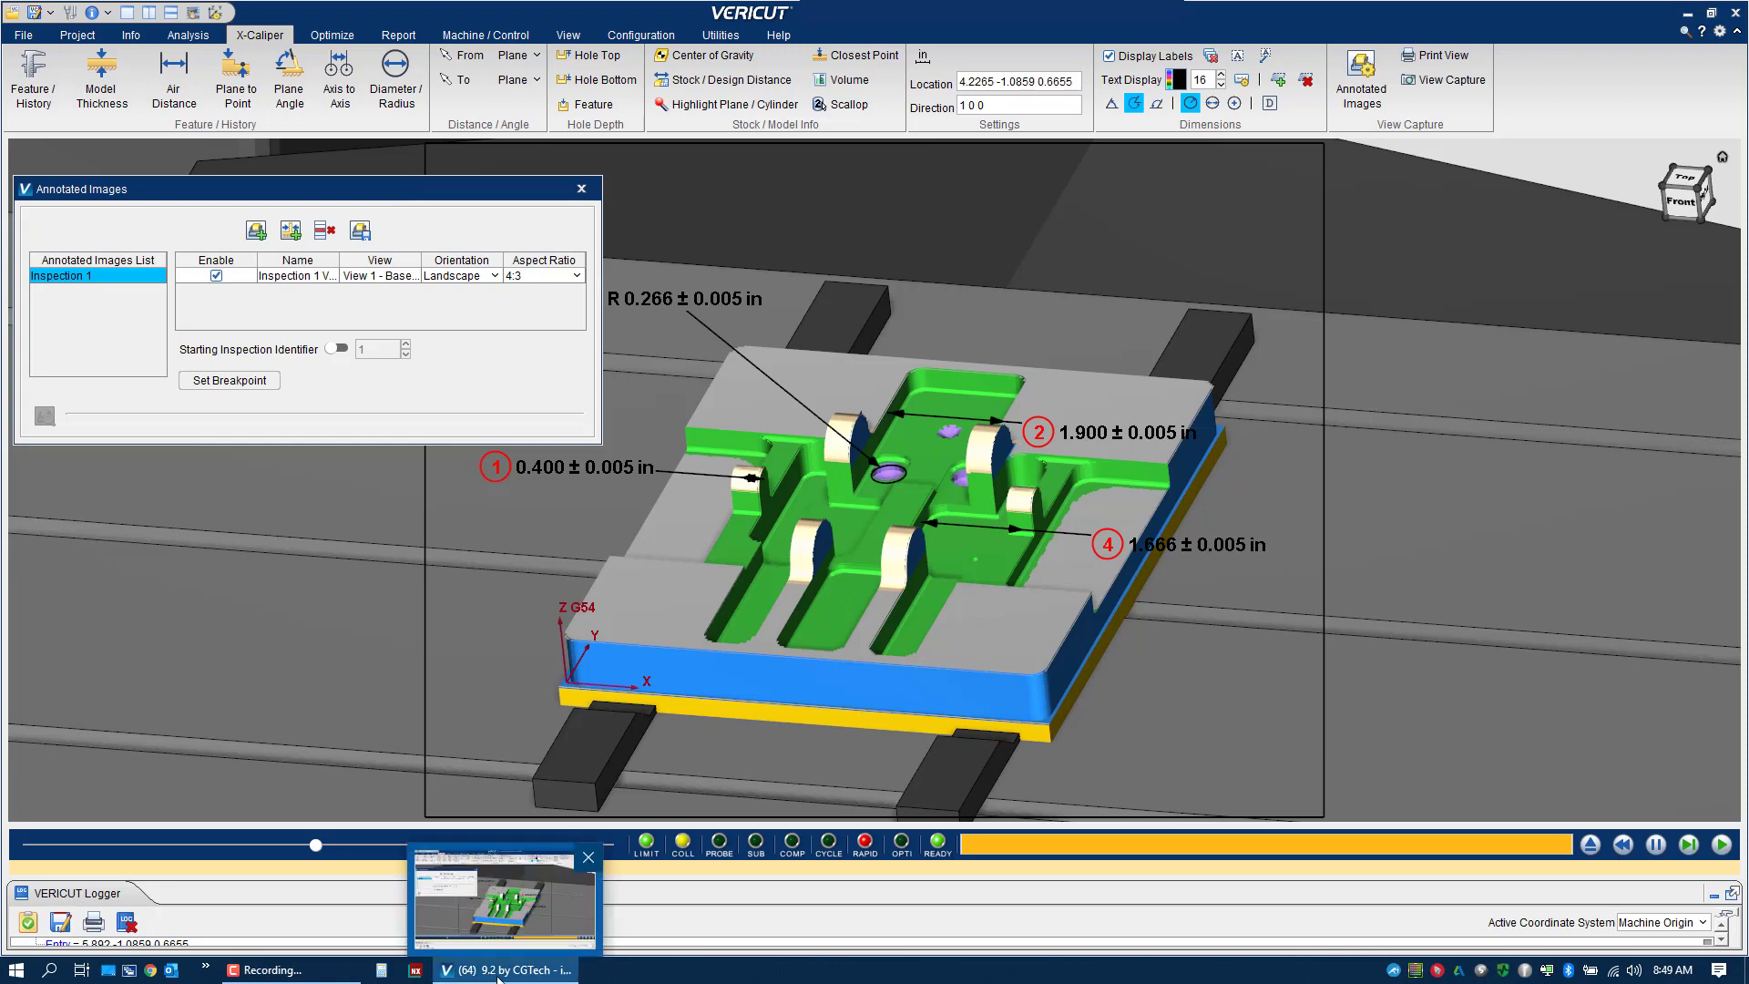